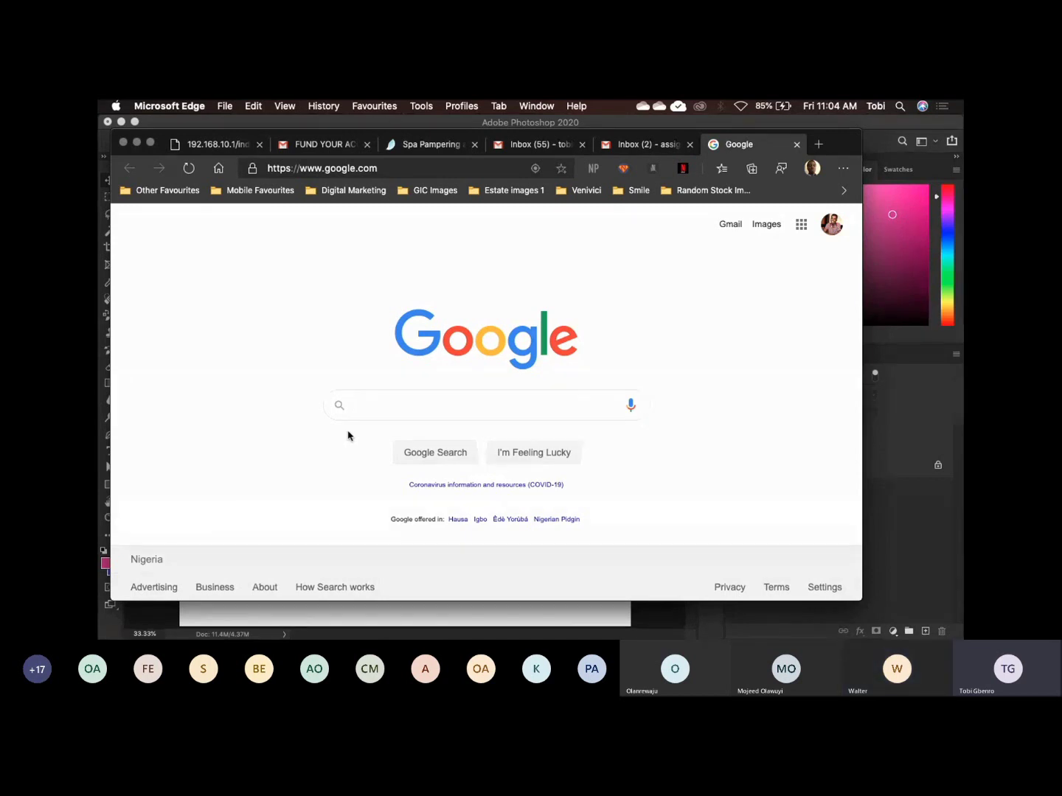
Search Google for "contact icon png" and show the image results.
type("contact ")
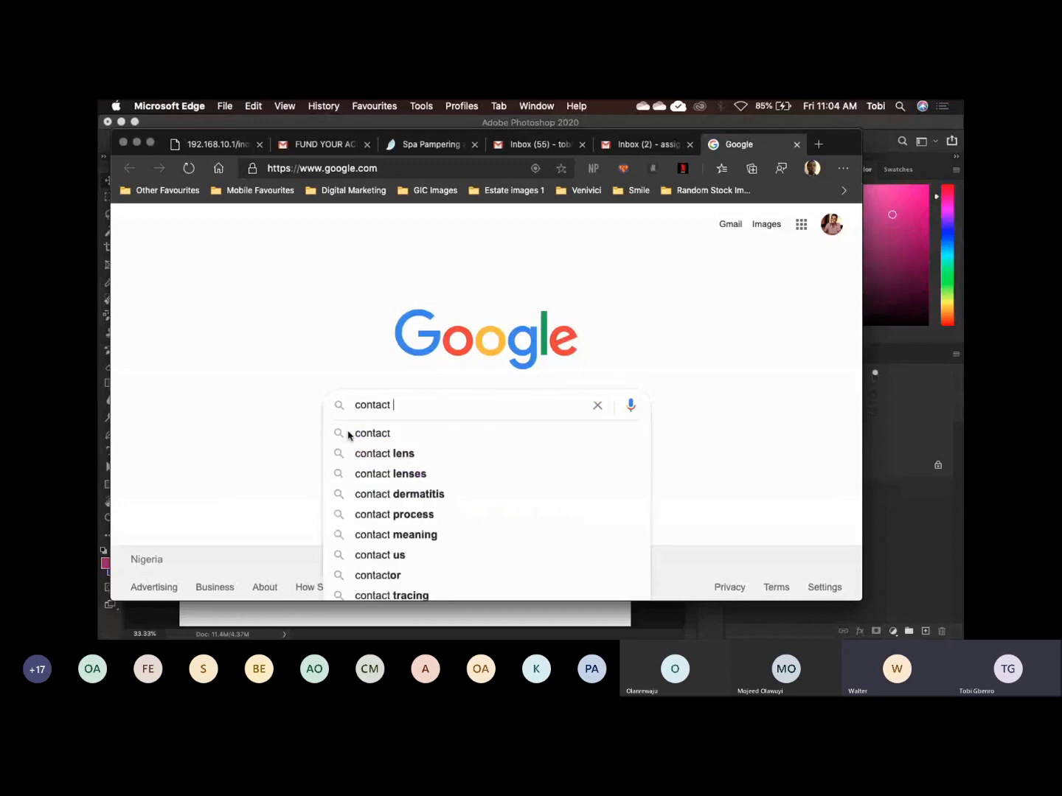
type("icons")
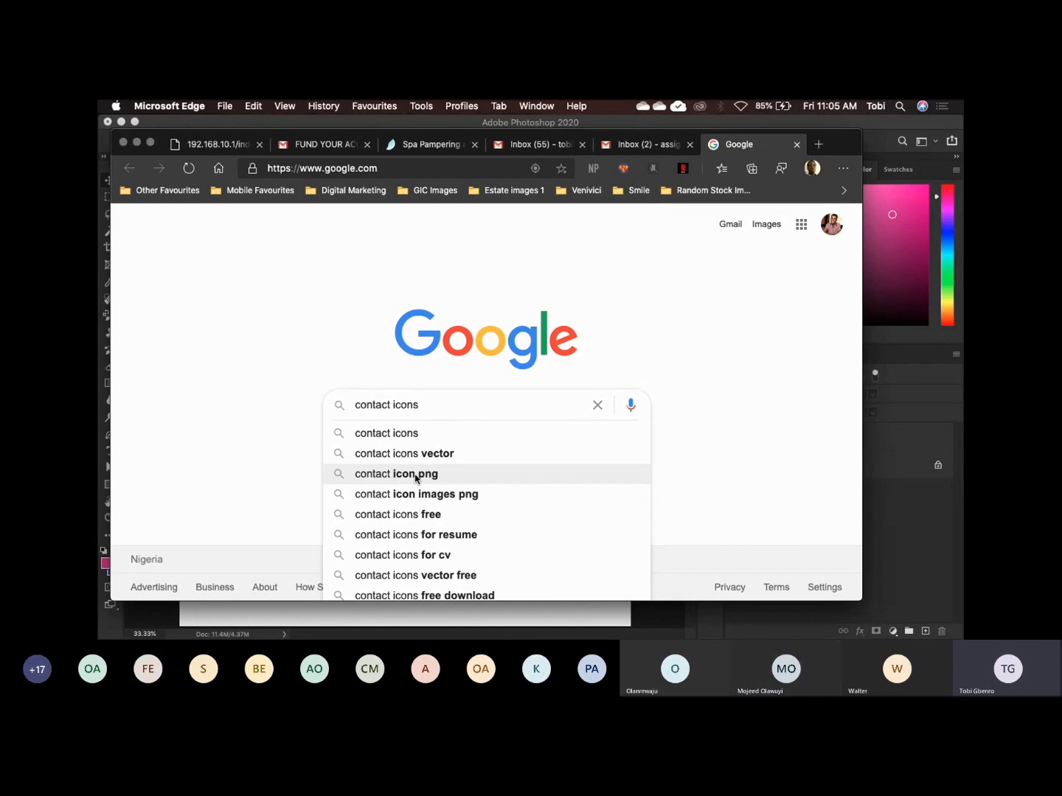
left_click(415, 474)
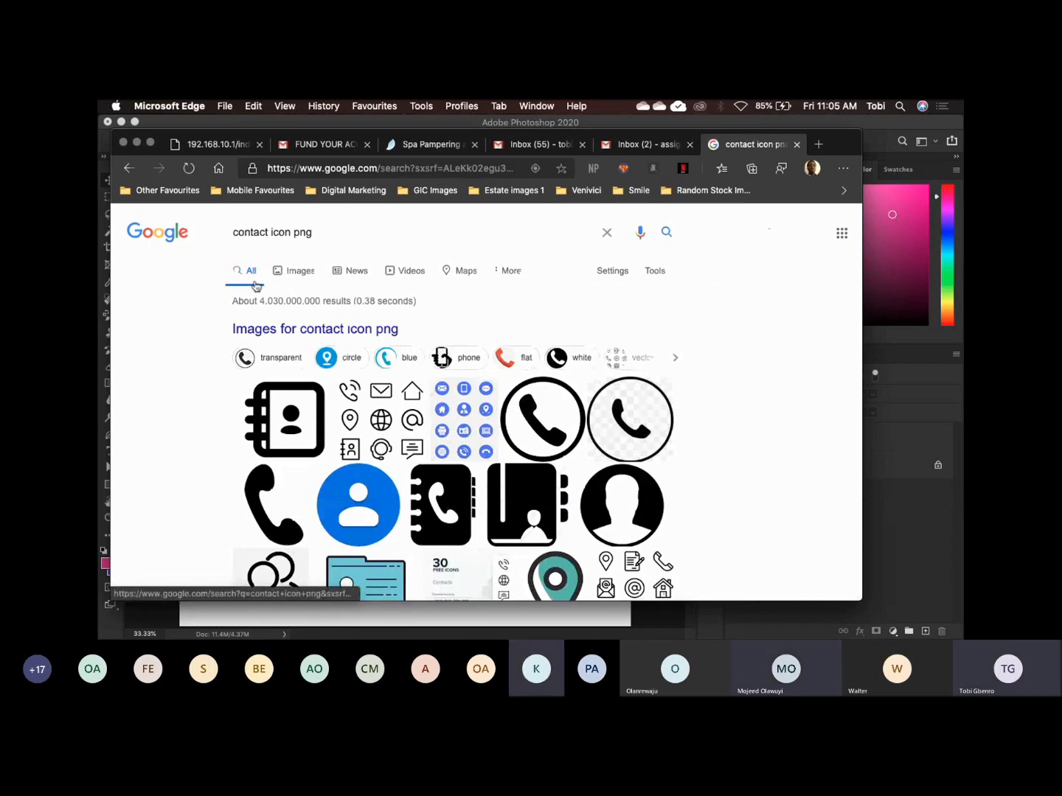
left_click(296, 274)
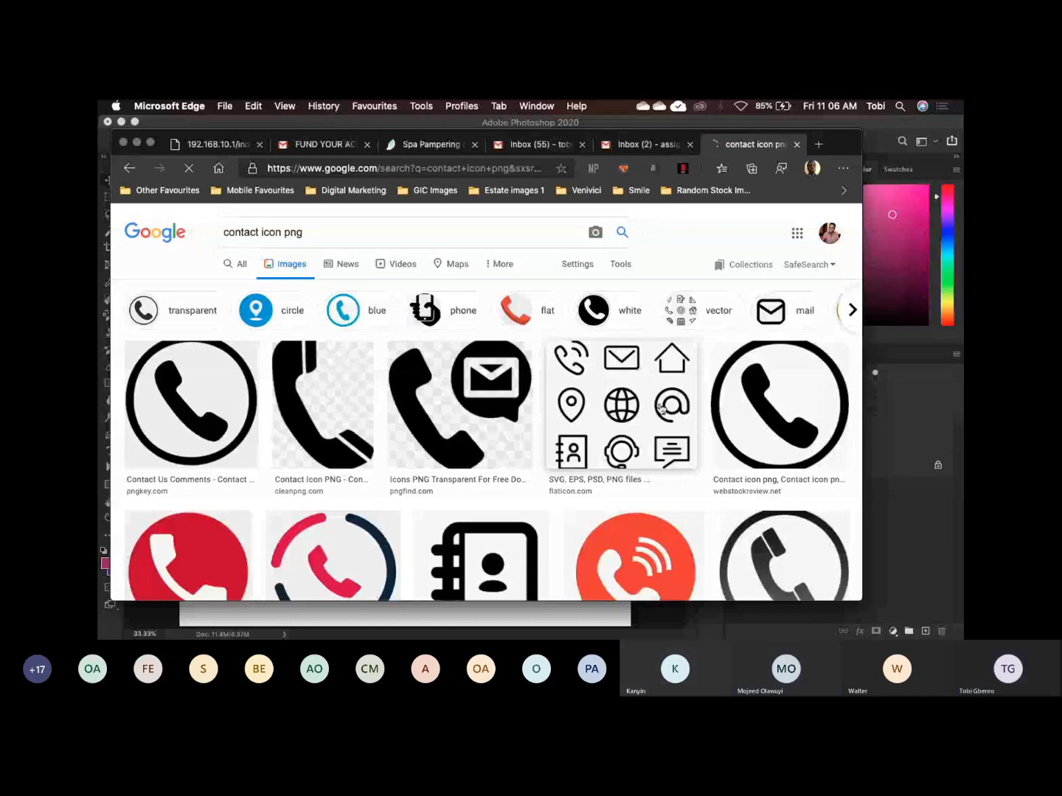
Preview the pngimage.net contacts icon result and open its related image "Contact us icon png, Picture #700080".
scroll(661, 408, "down", 5)
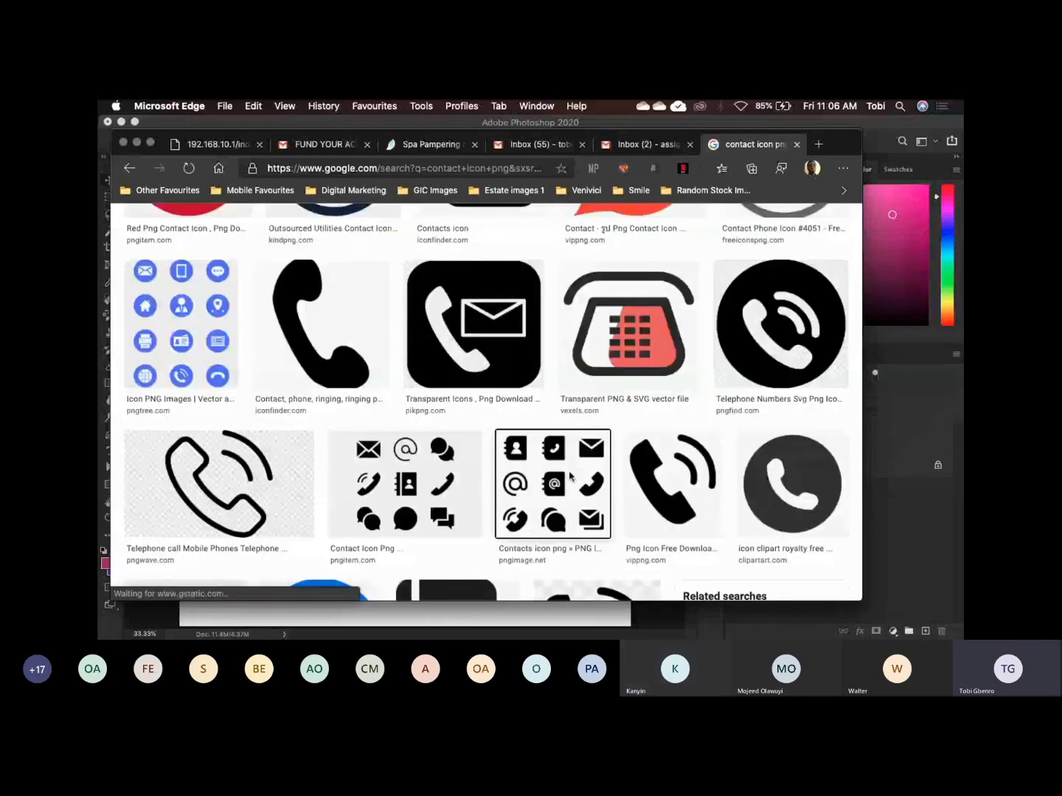
left_click(570, 478)
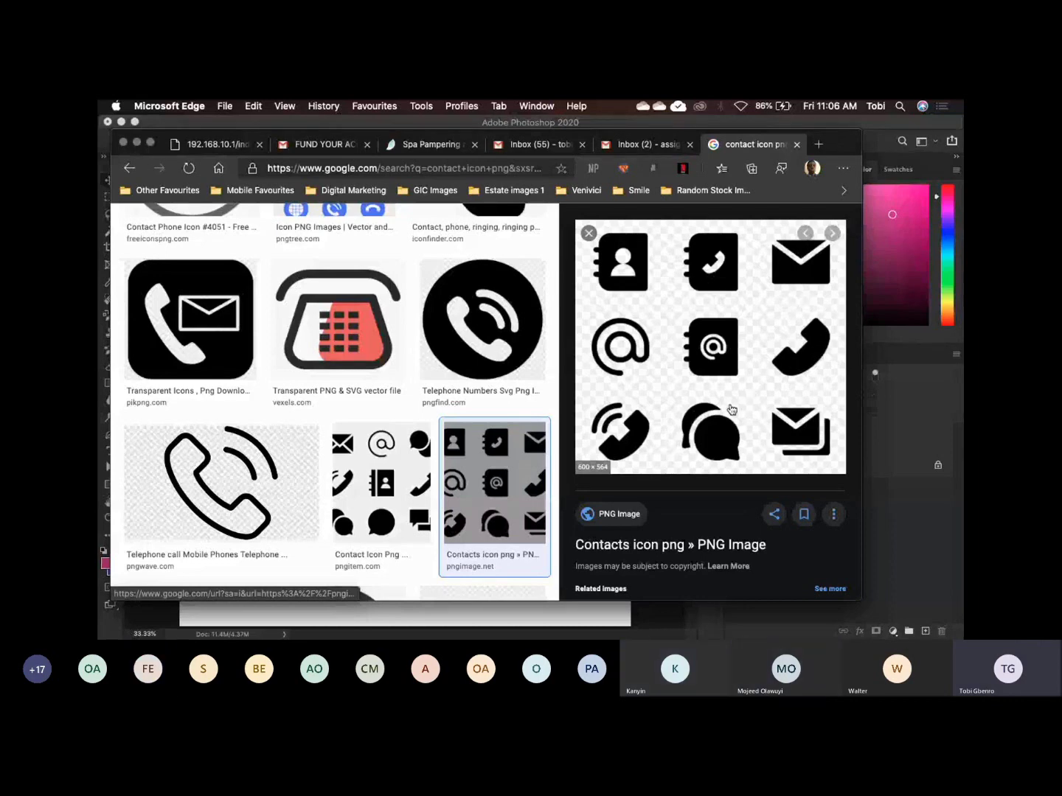
scroll(731, 410, "down", 5)
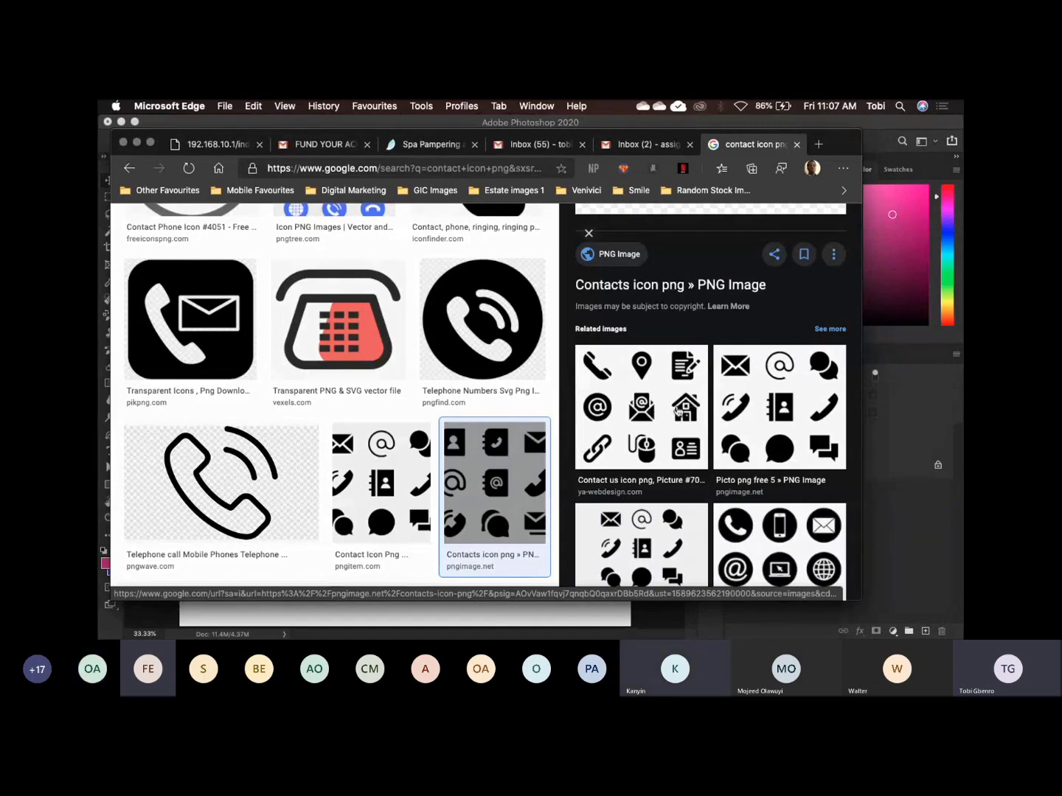
left_click(642, 391)
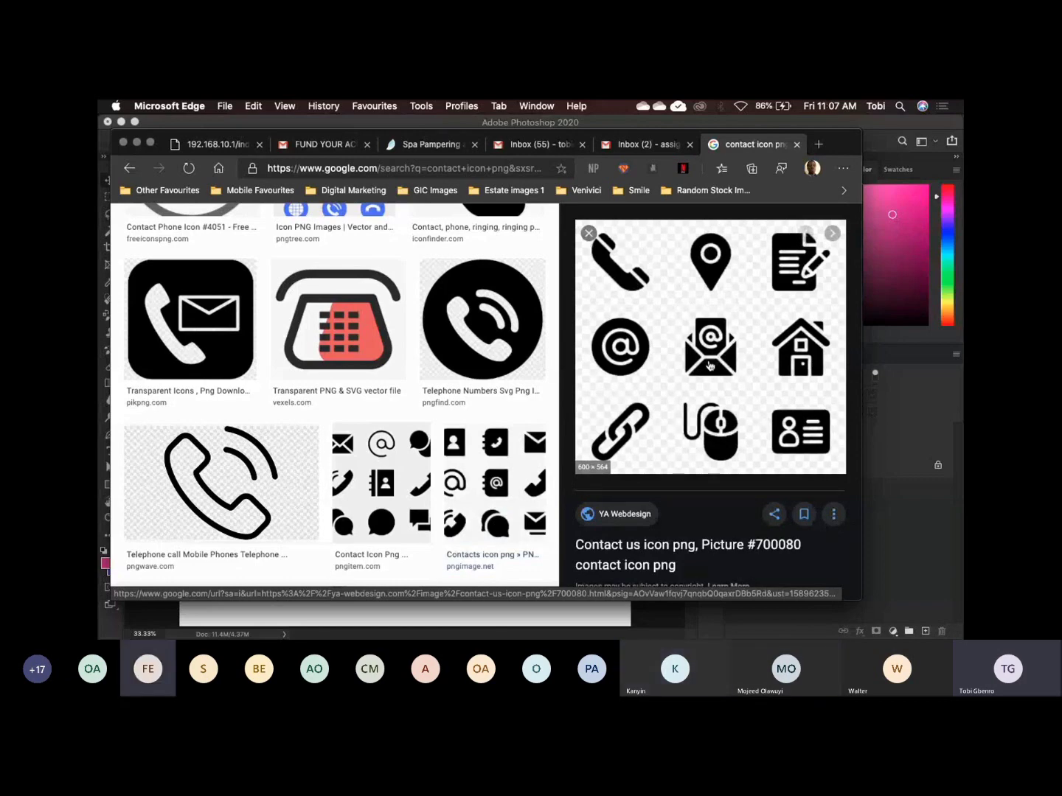
Save the nine-icon contact image to Downloads as the PNG file contact-us-icon-png-8.
right_click(740, 322)
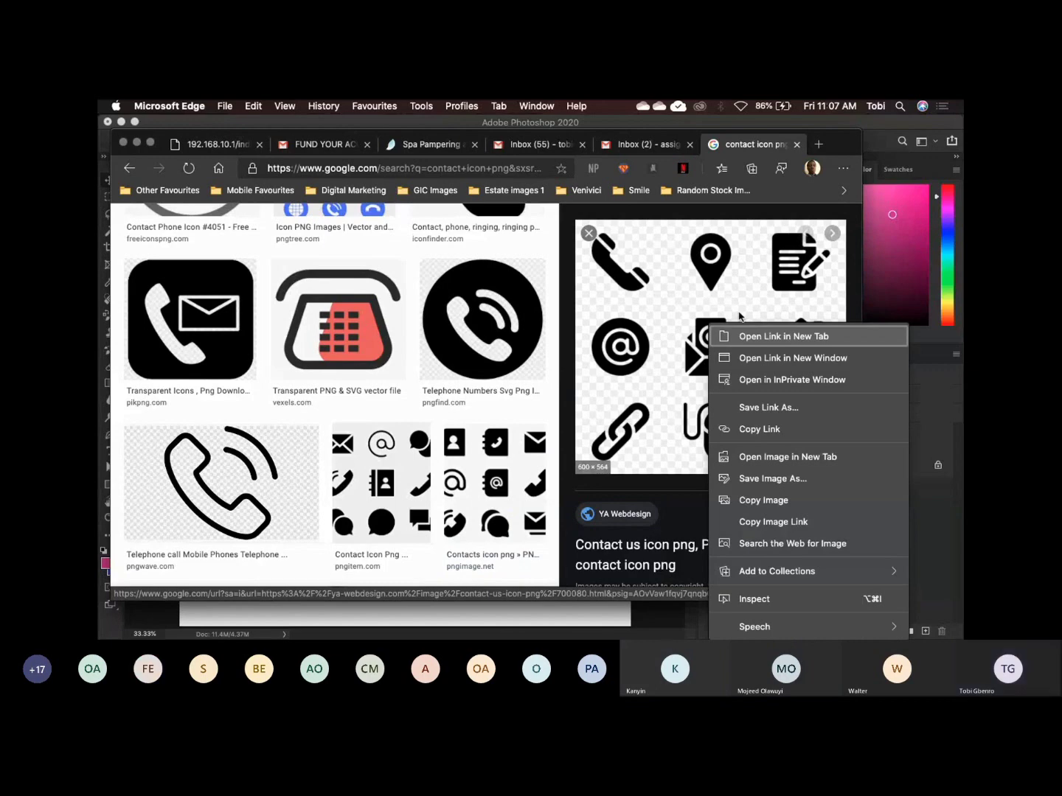
left_click(780, 483)
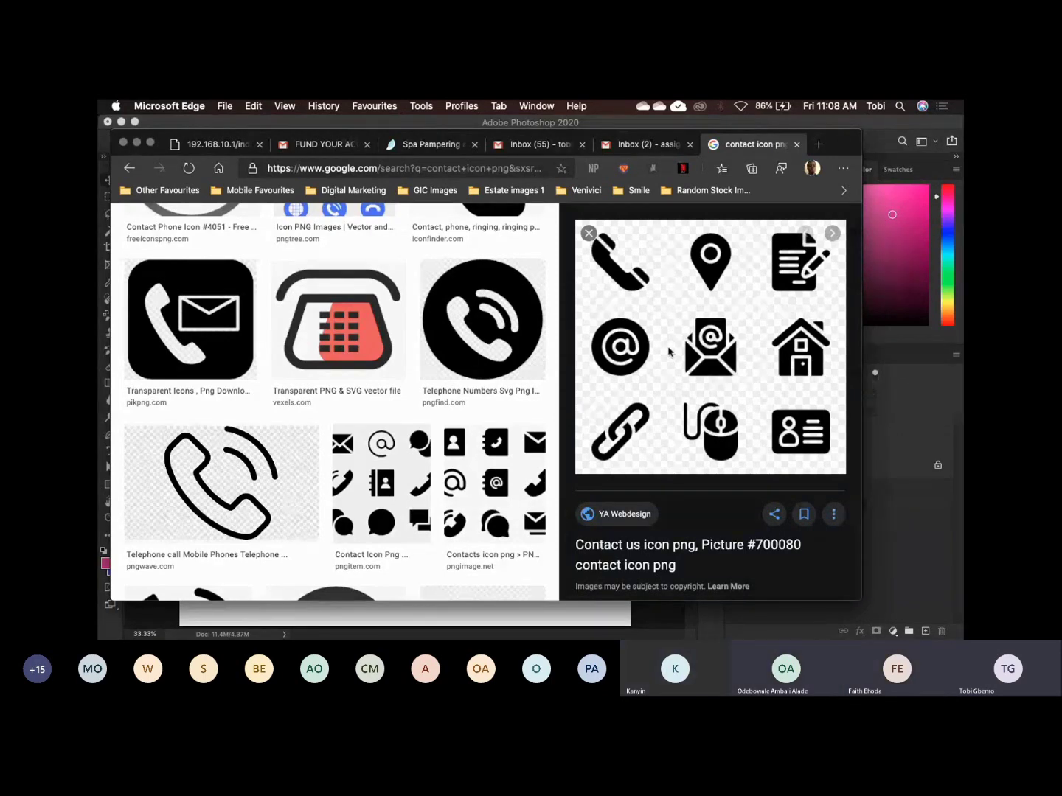
right_click(593, 380)
left_click(627, 404)
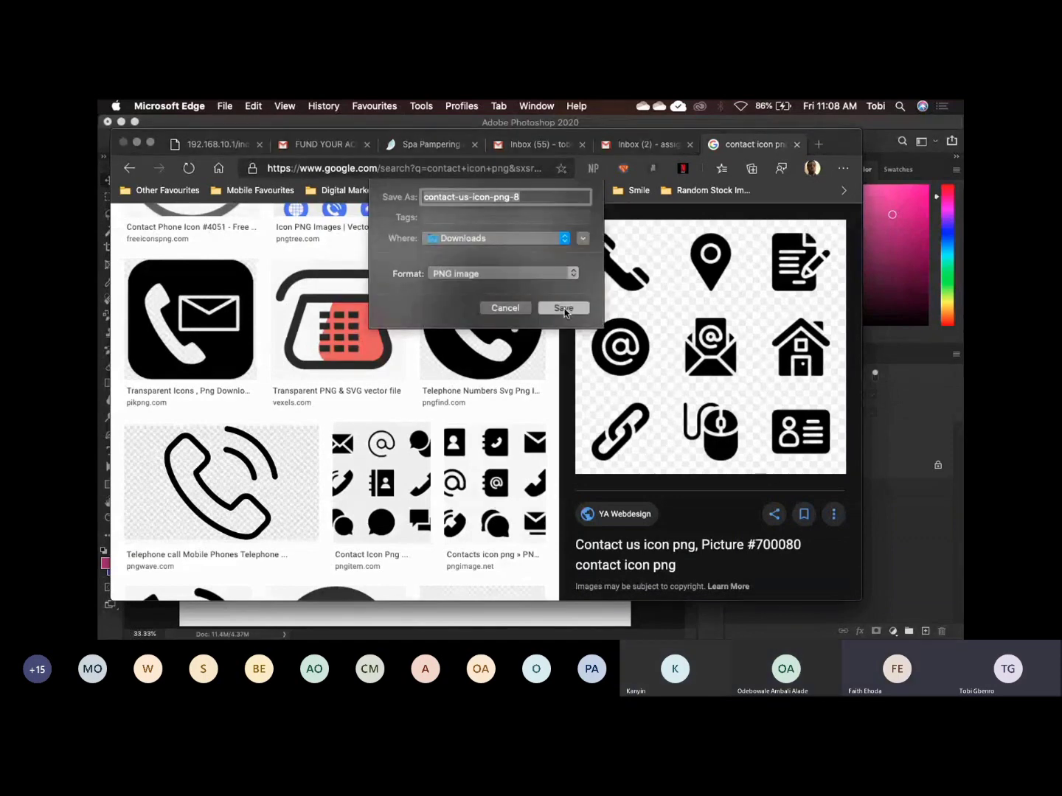
left_click(564, 308)
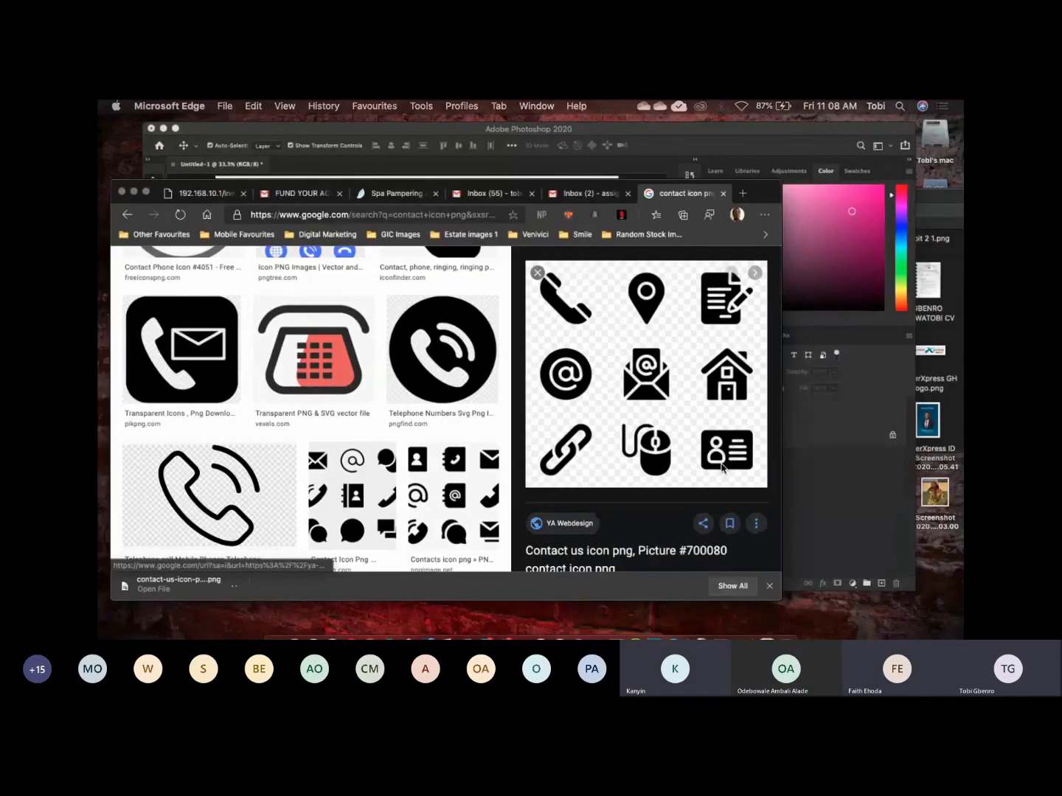
Find contact-us-icon-png-8 in the Finder Downloads folder and place it into the open Photoshop document.
key("ctrl+Up")
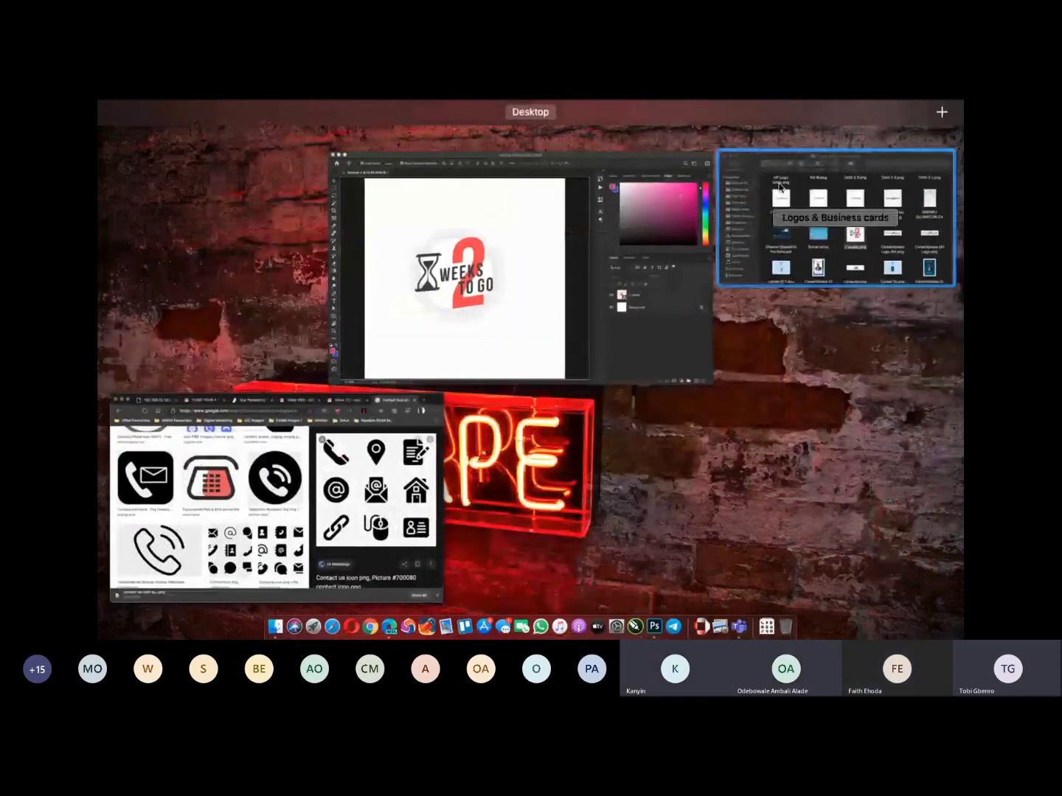
left_click(779, 188)
key("super+Tab")
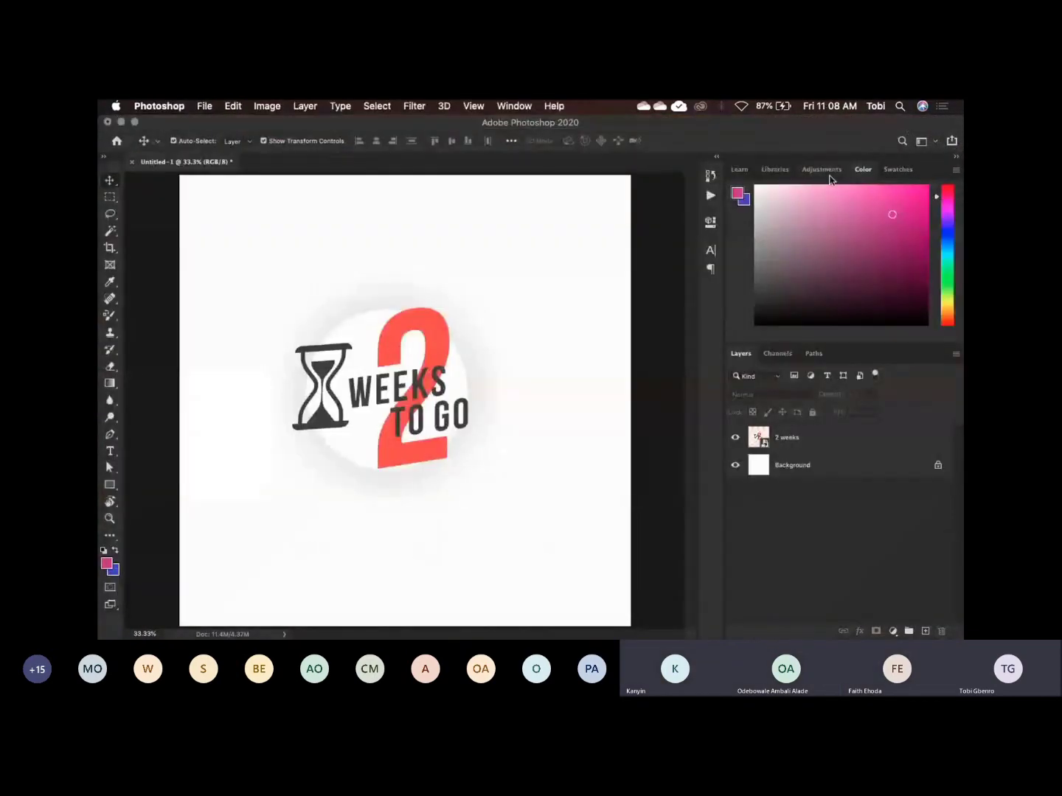
key("ctrl+Up")
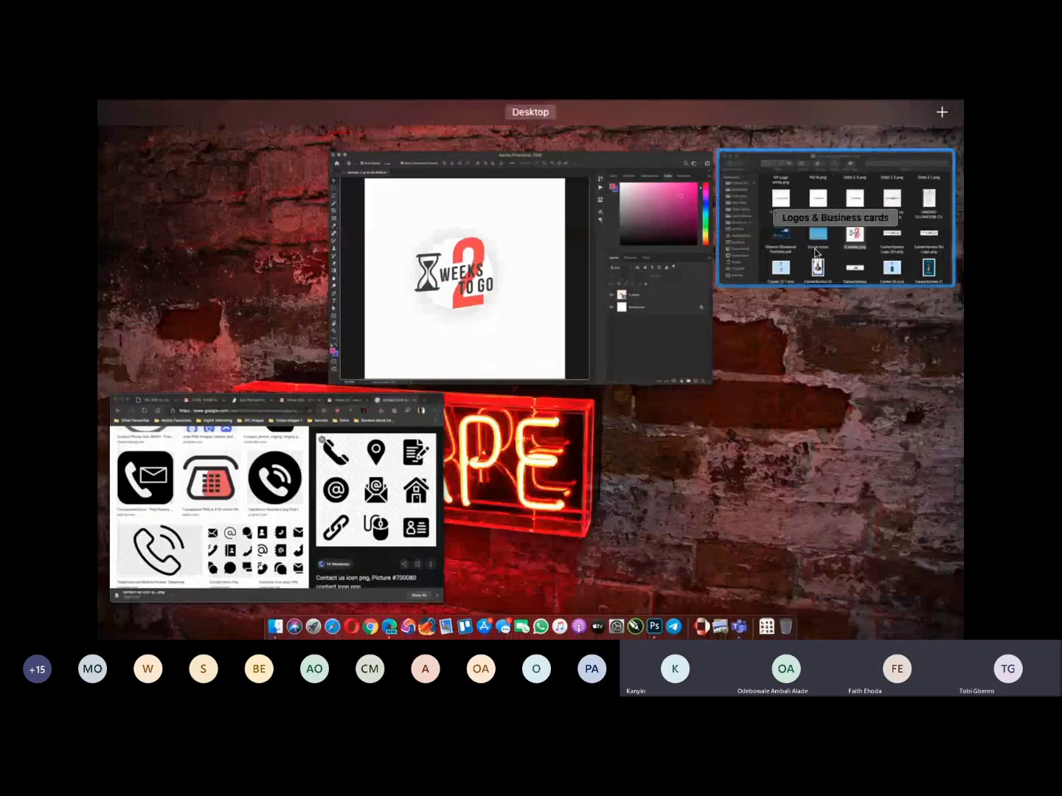
left_click(819, 244)
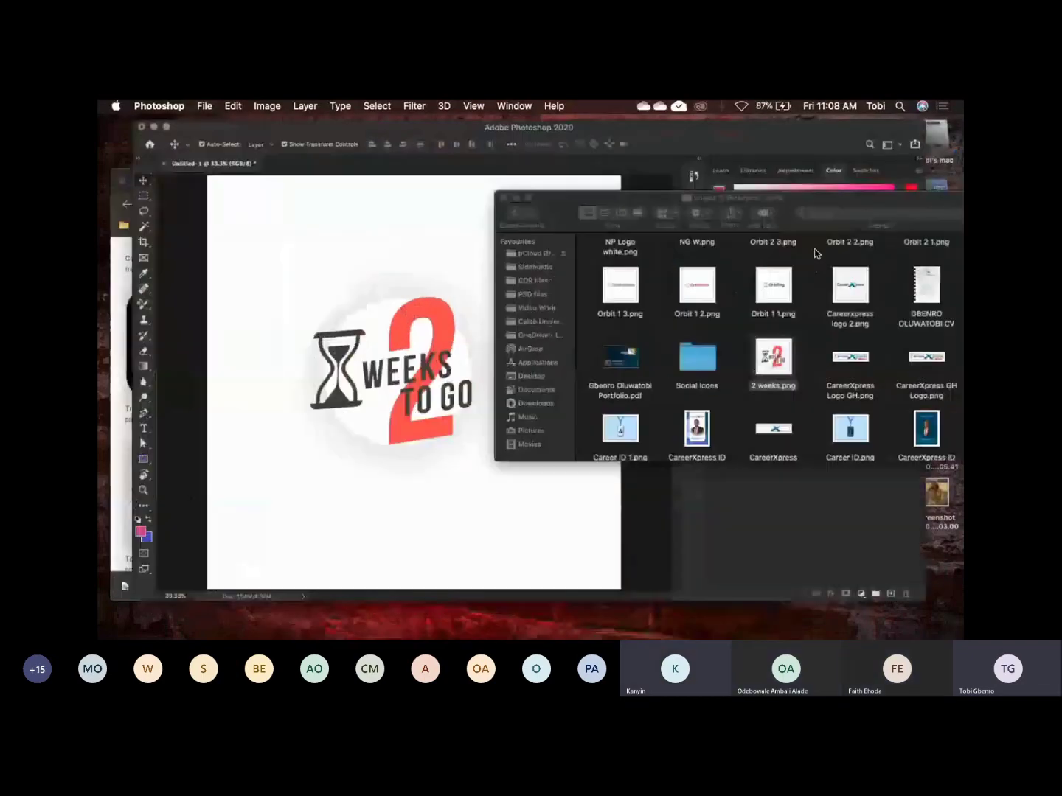
left_click(517, 433)
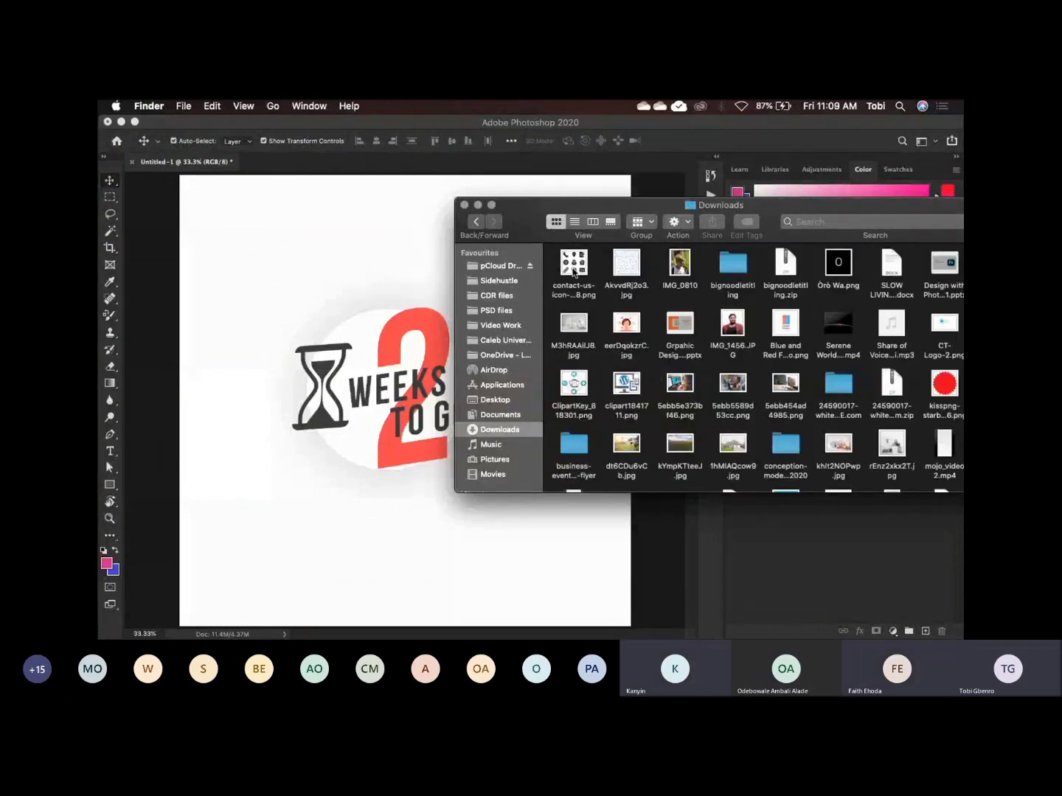
left_click_drag(573, 263, 309, 329)
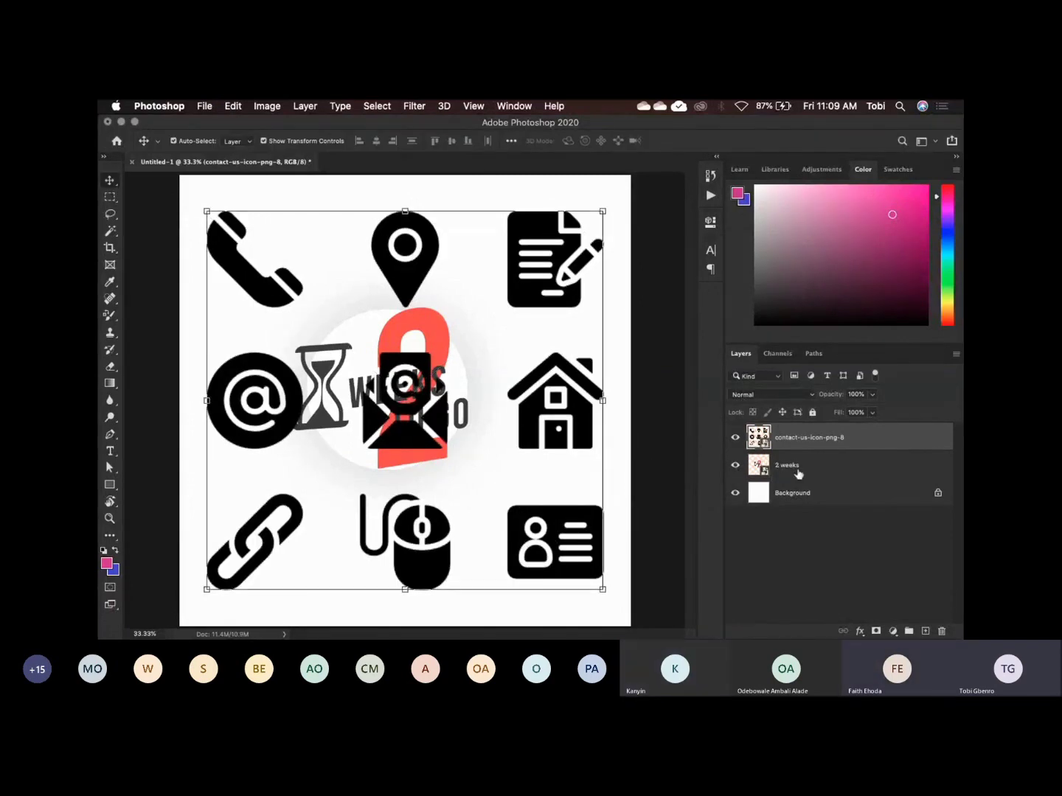
Delete the "2 weeks" layer and select the contact-us-icon-png-8 layer.
left_click(797, 472)
key("BackSpace")
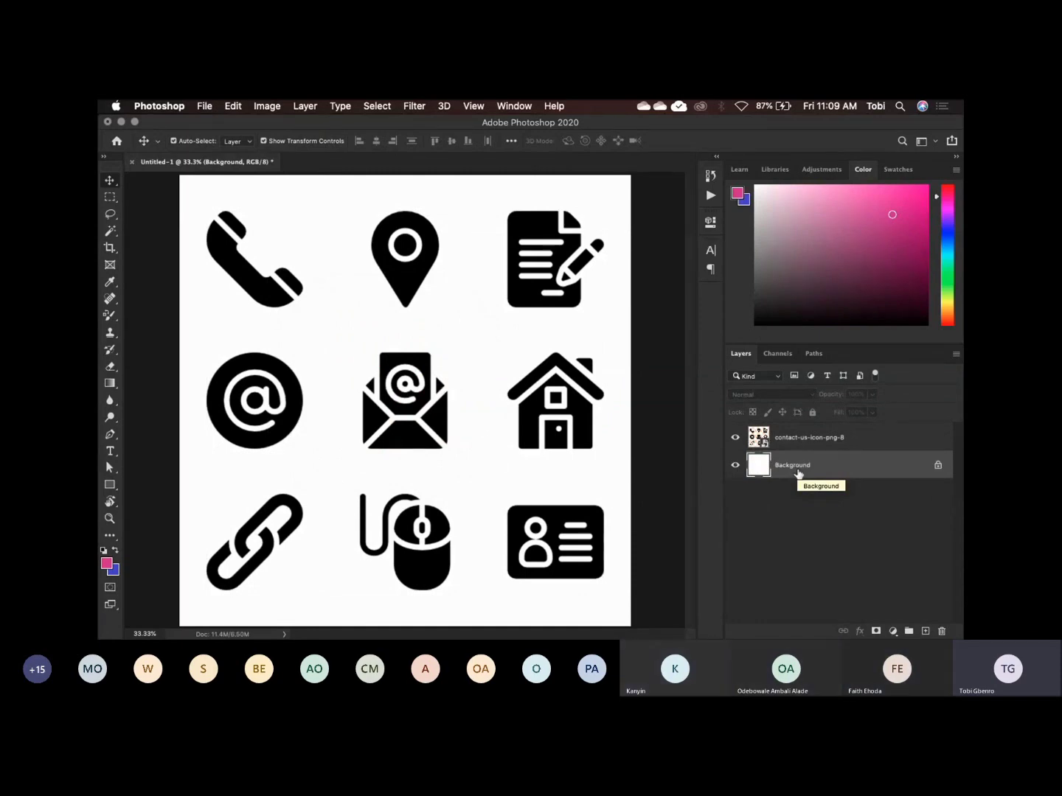
left_click(835, 441)
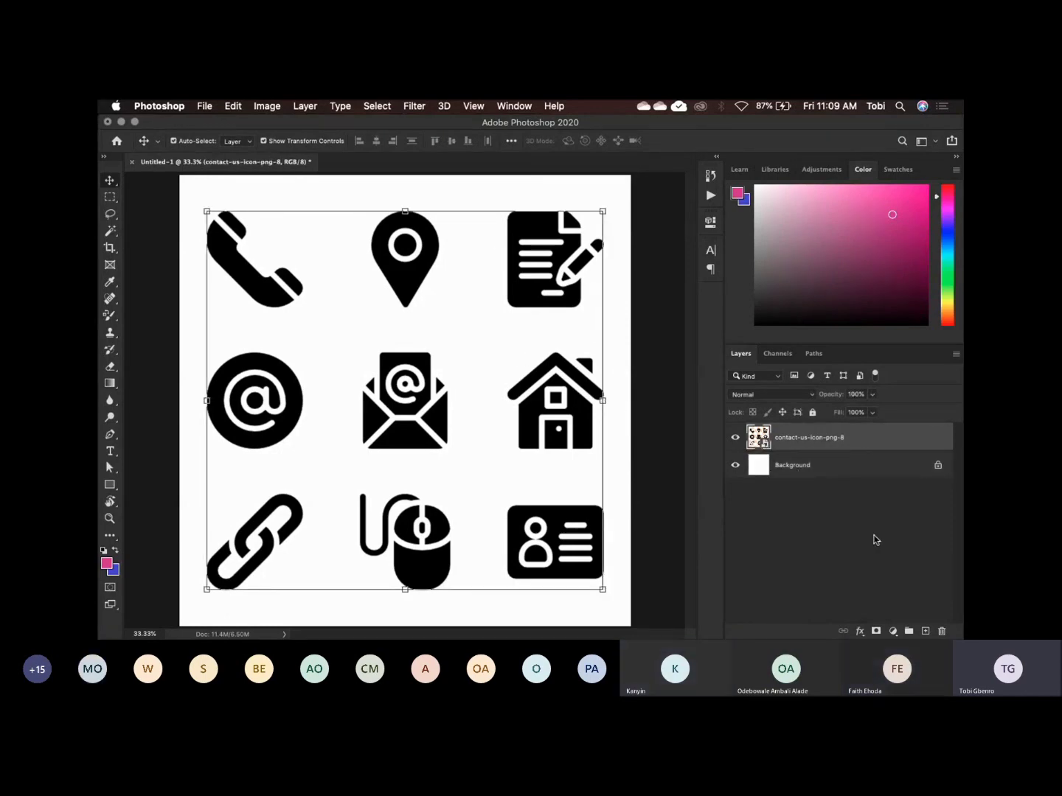
left_click(889, 137)
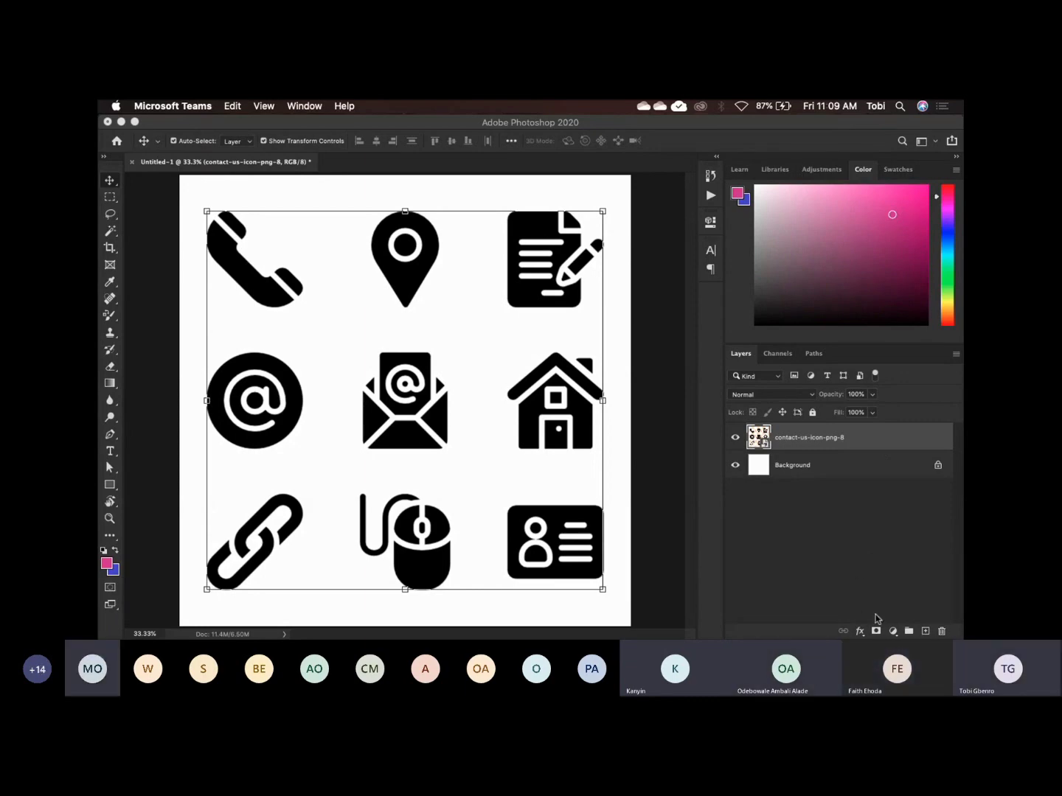
left_click(860, 632)
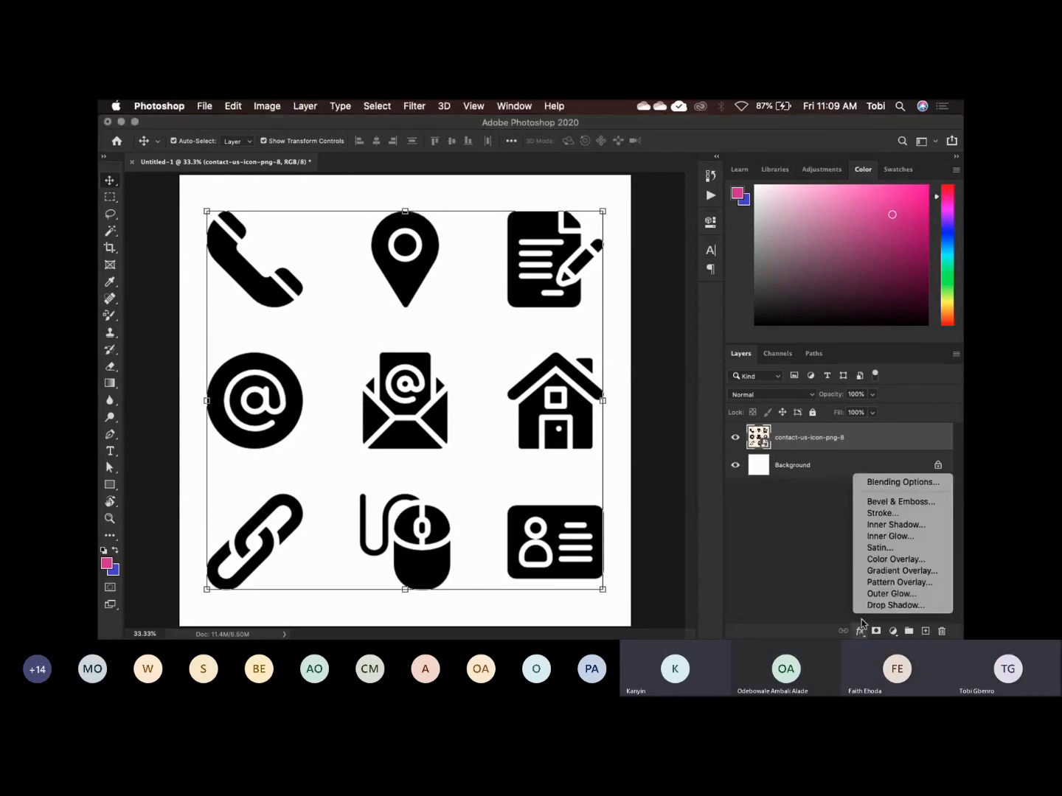
left_click(860, 632)
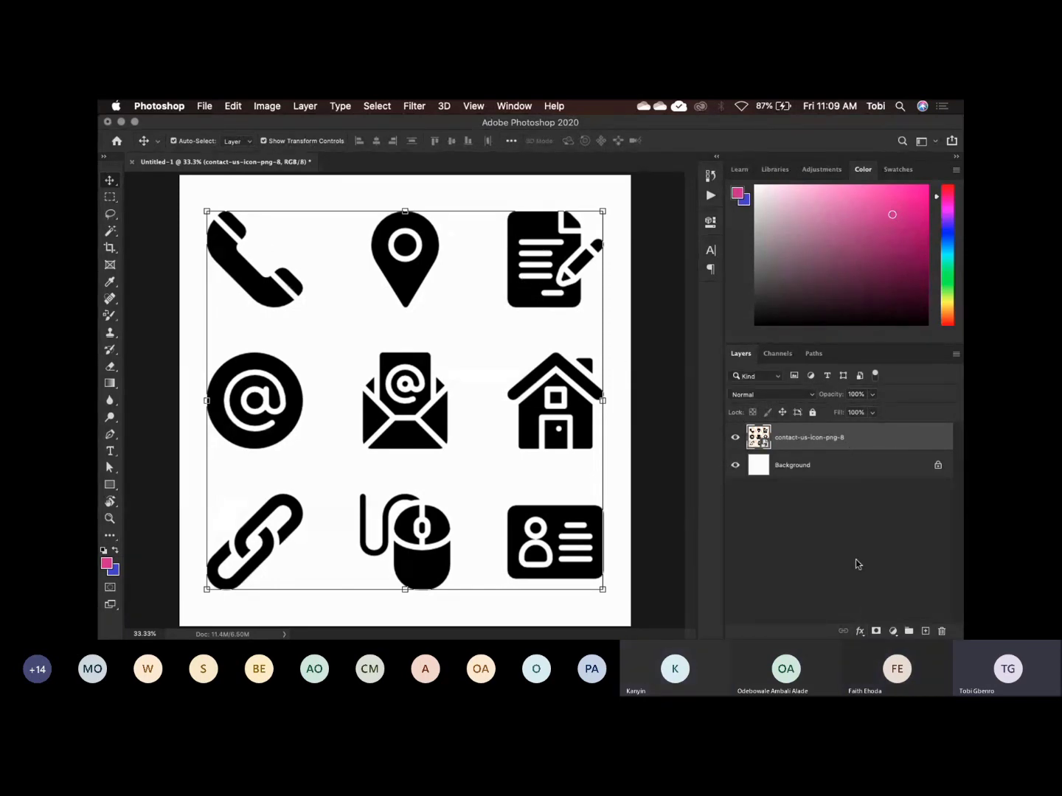
left_click(860, 632)
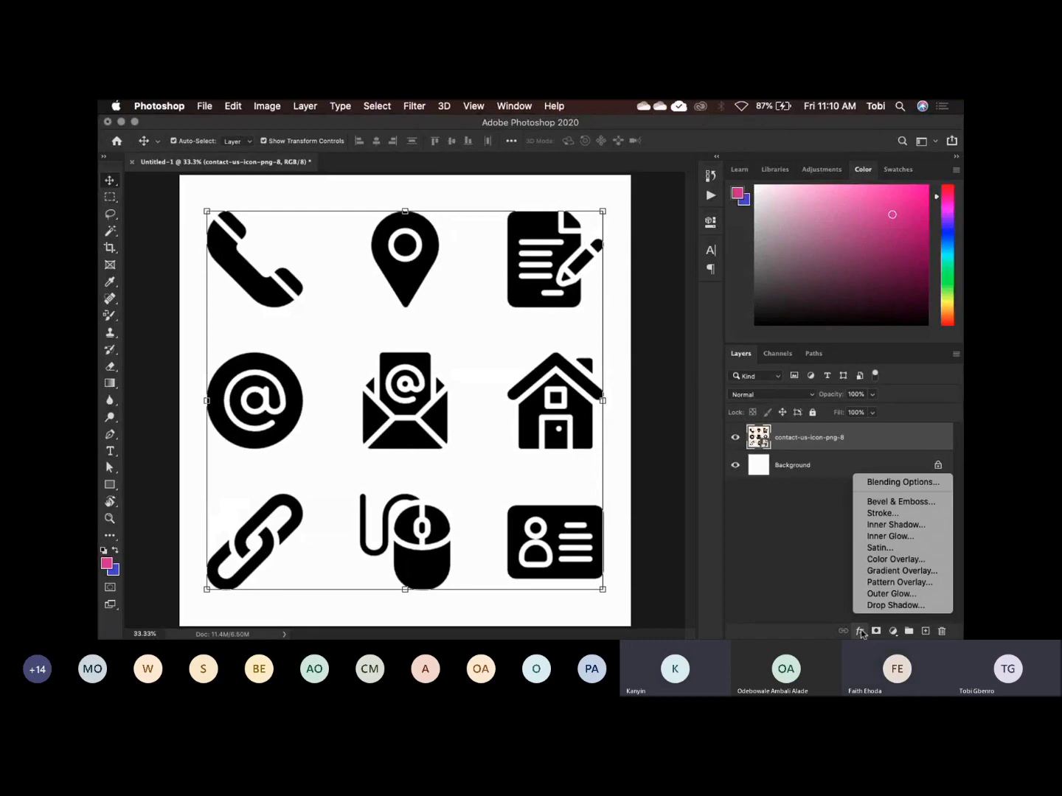
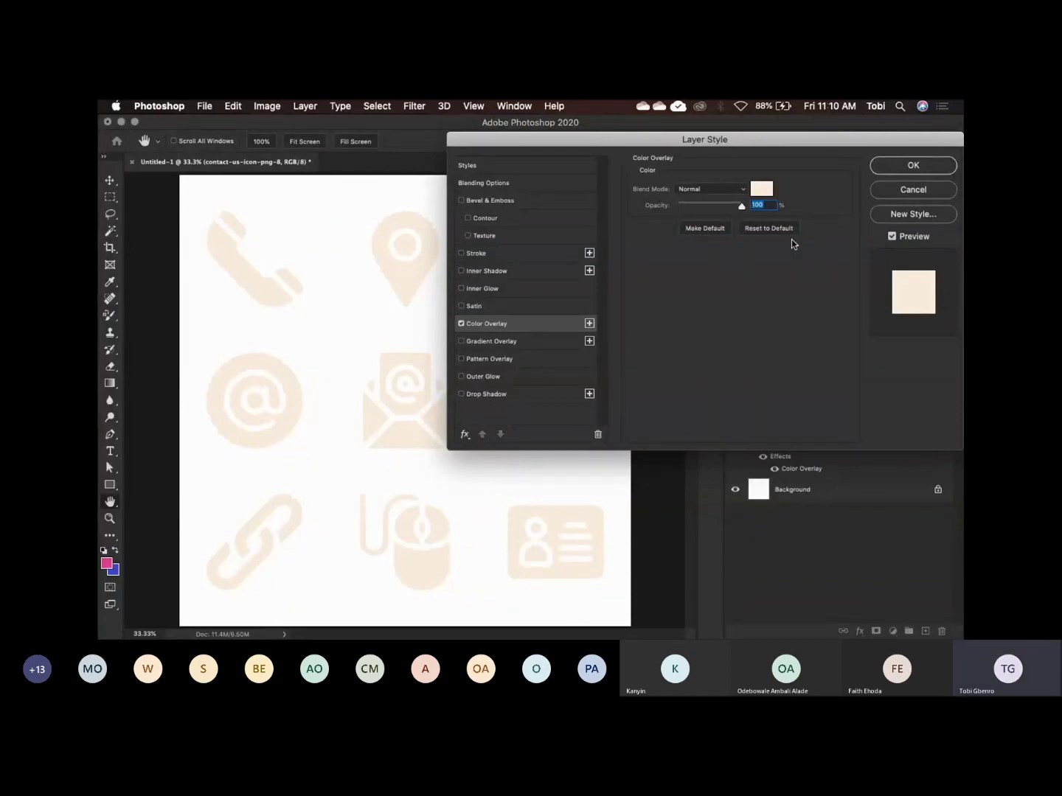
left_click_drag(827, 148, 564, 199)
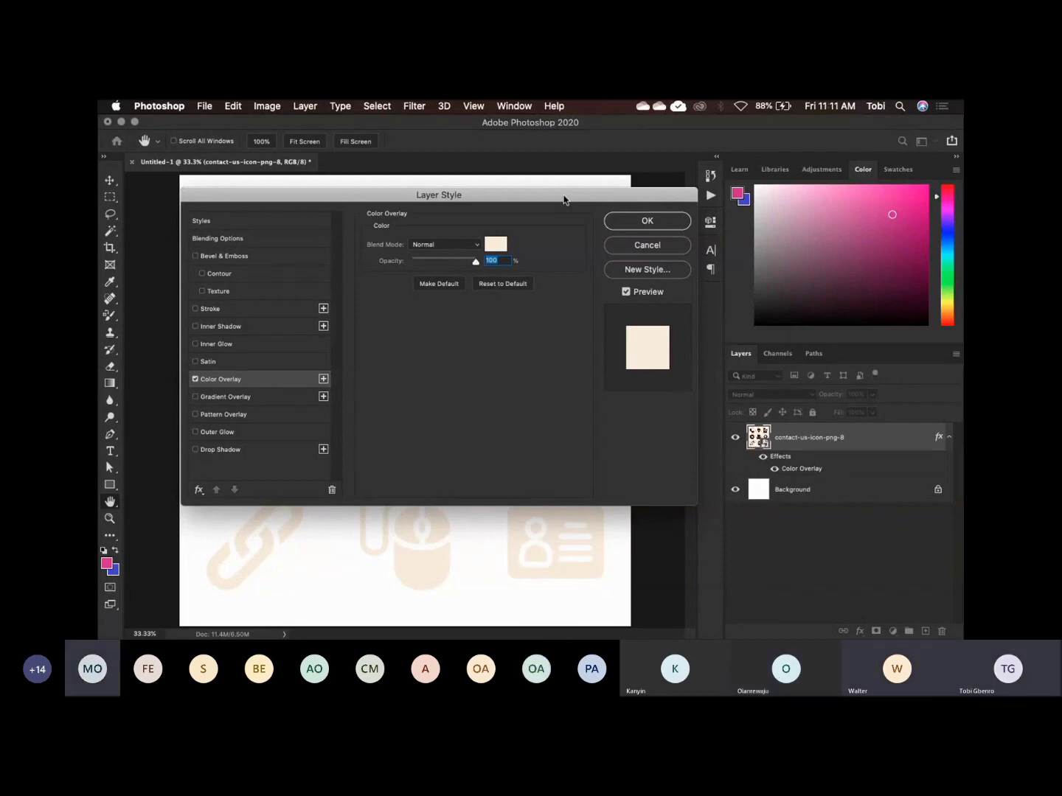
left_click(671, 243)
left_click(666, 334)
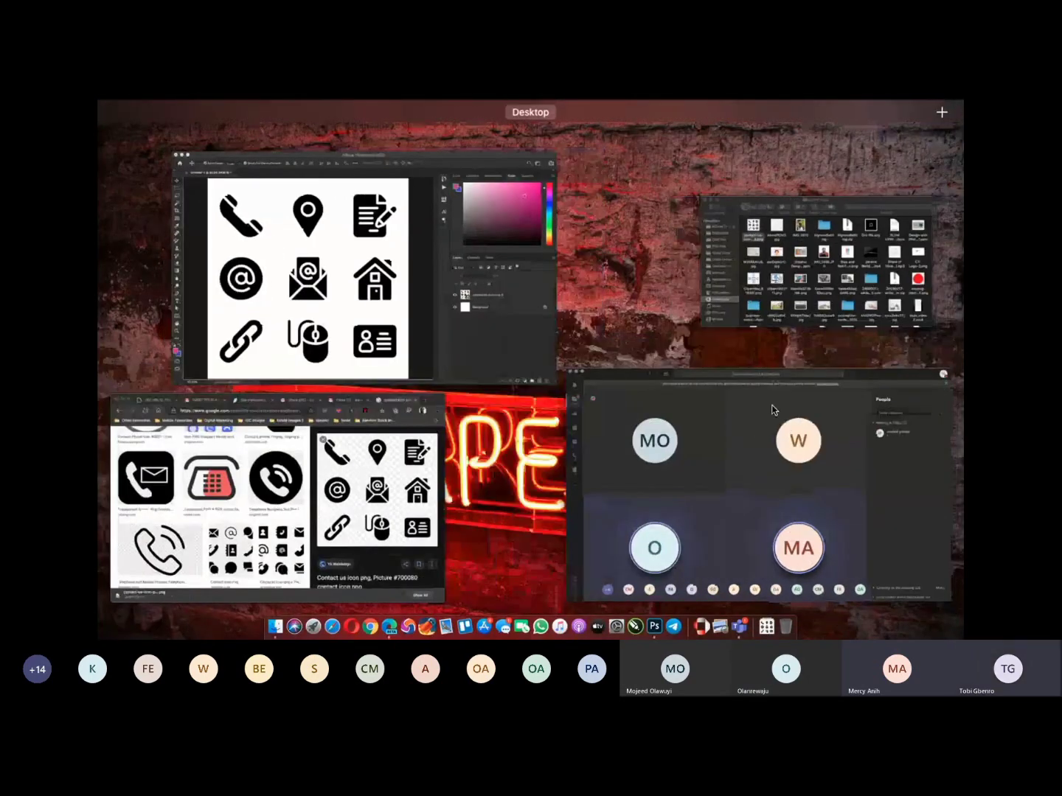
Switch back to Photoshop and examine the available workspaces and the Reset Essentials option.
left_click(436, 275)
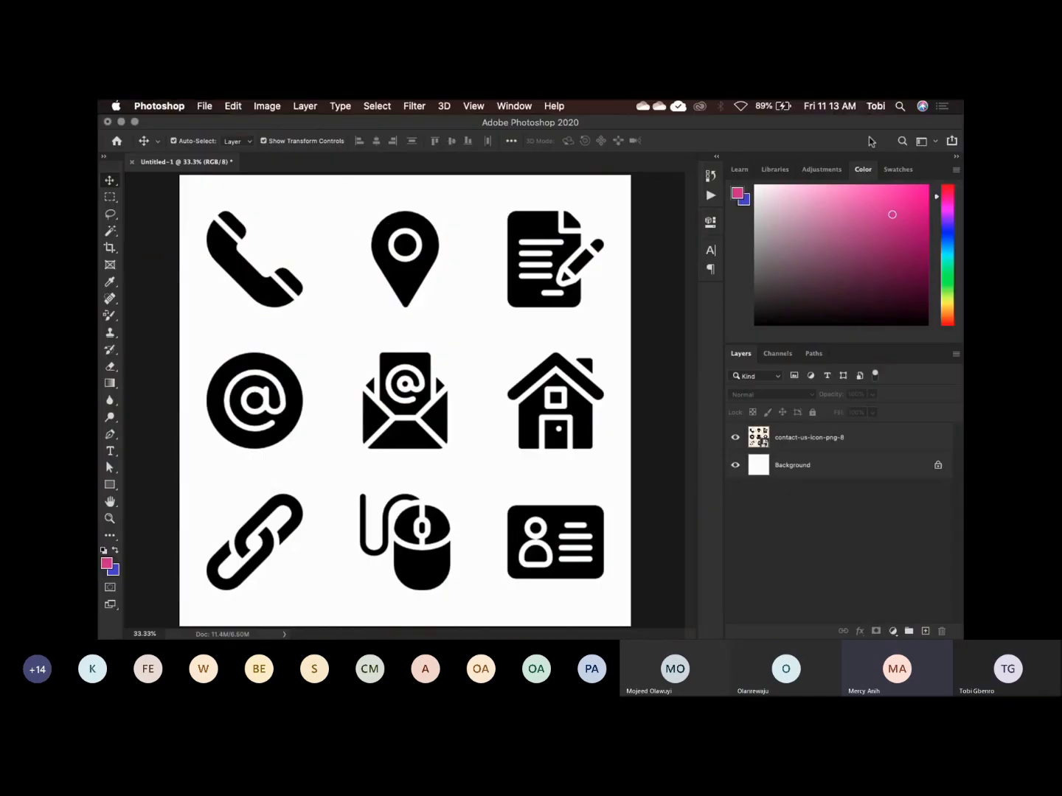
left_click(947, 141)
left_click(813, 137)
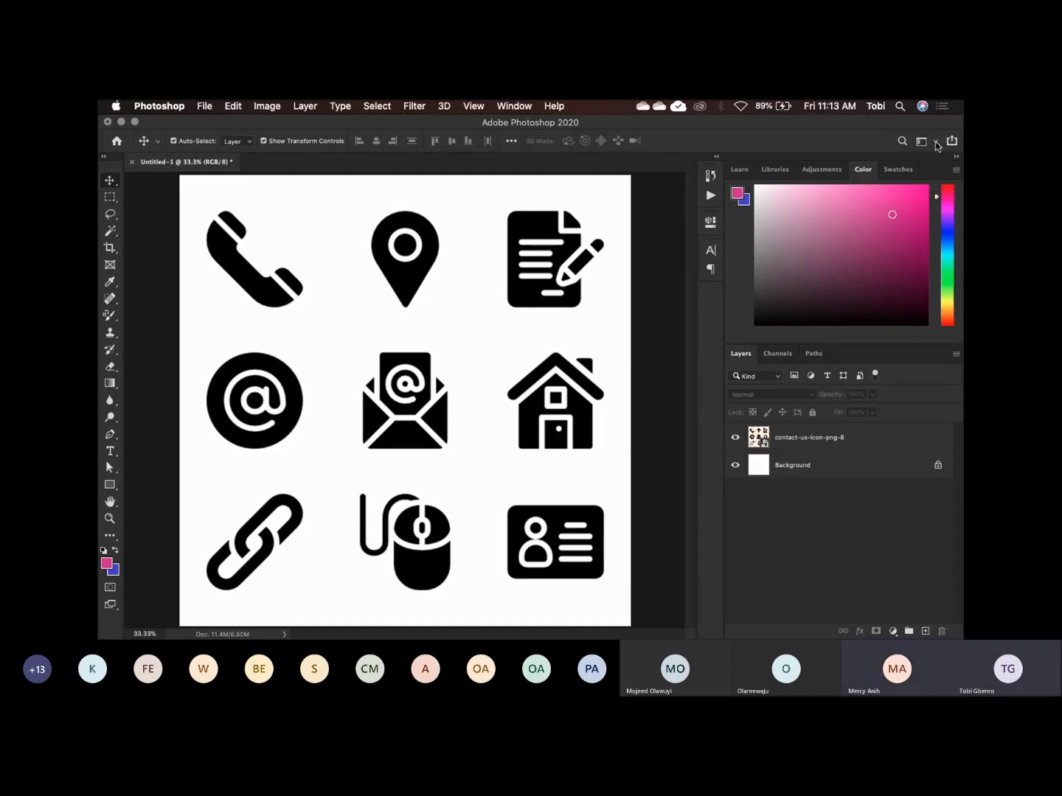
left_click(936, 142)
left_click(833, 146)
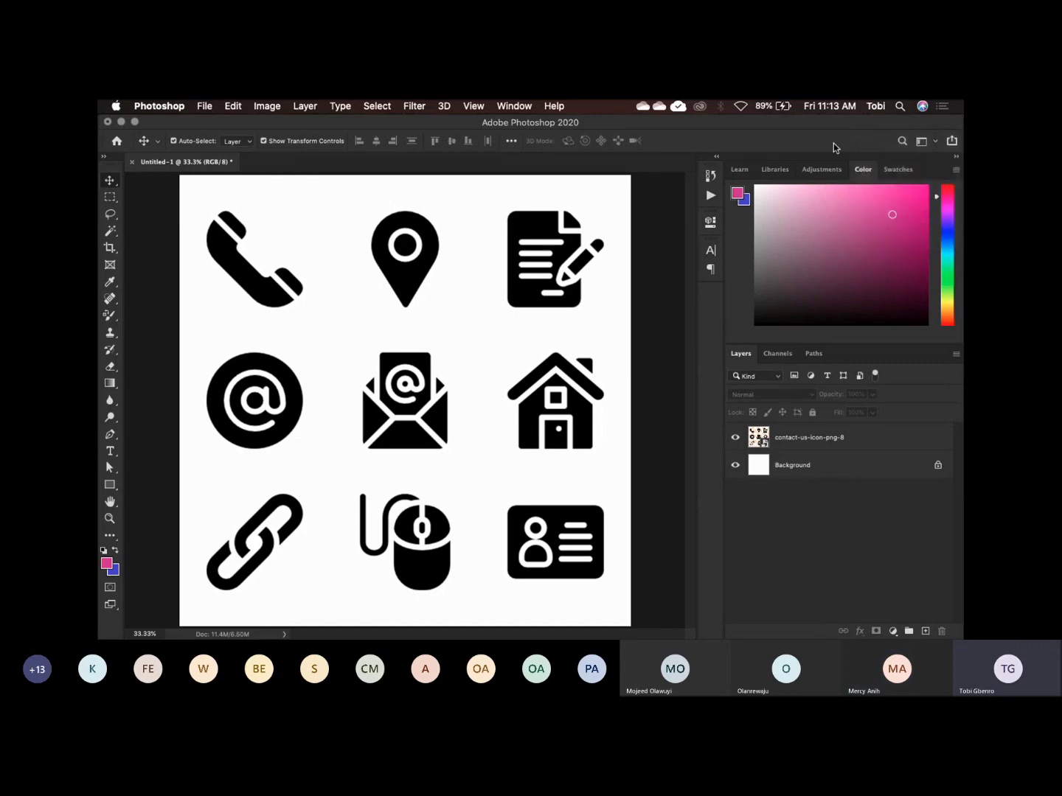
left_click(936, 142)
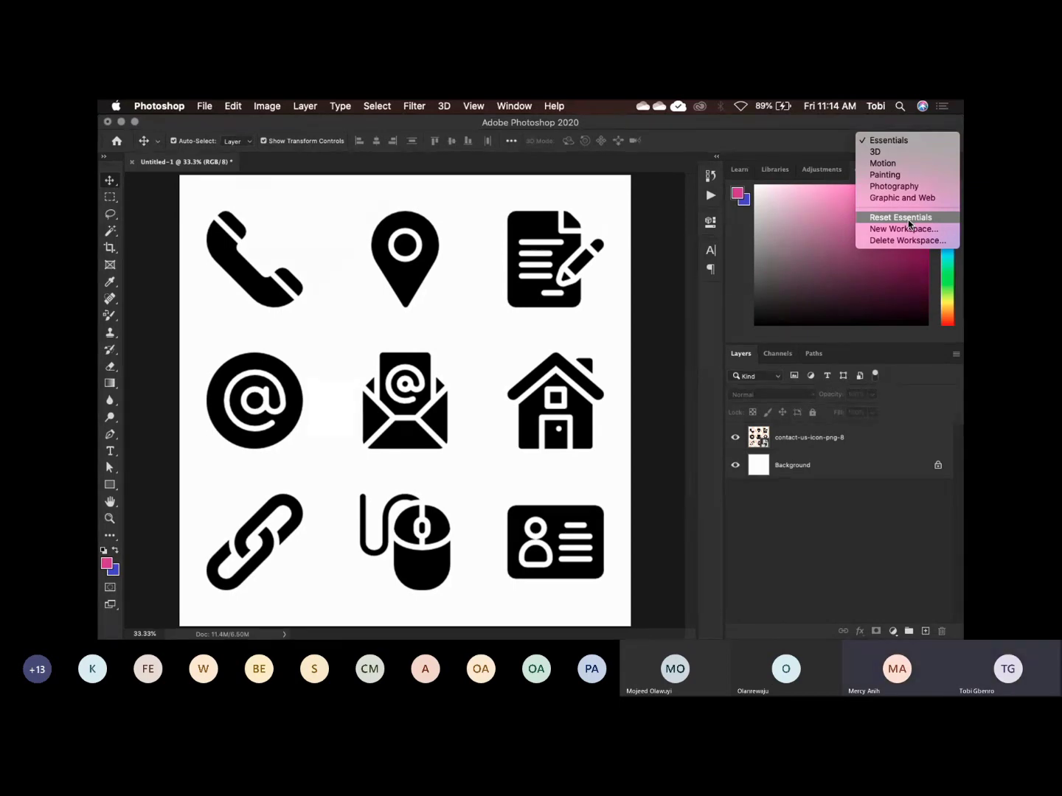
left_click(714, 129)
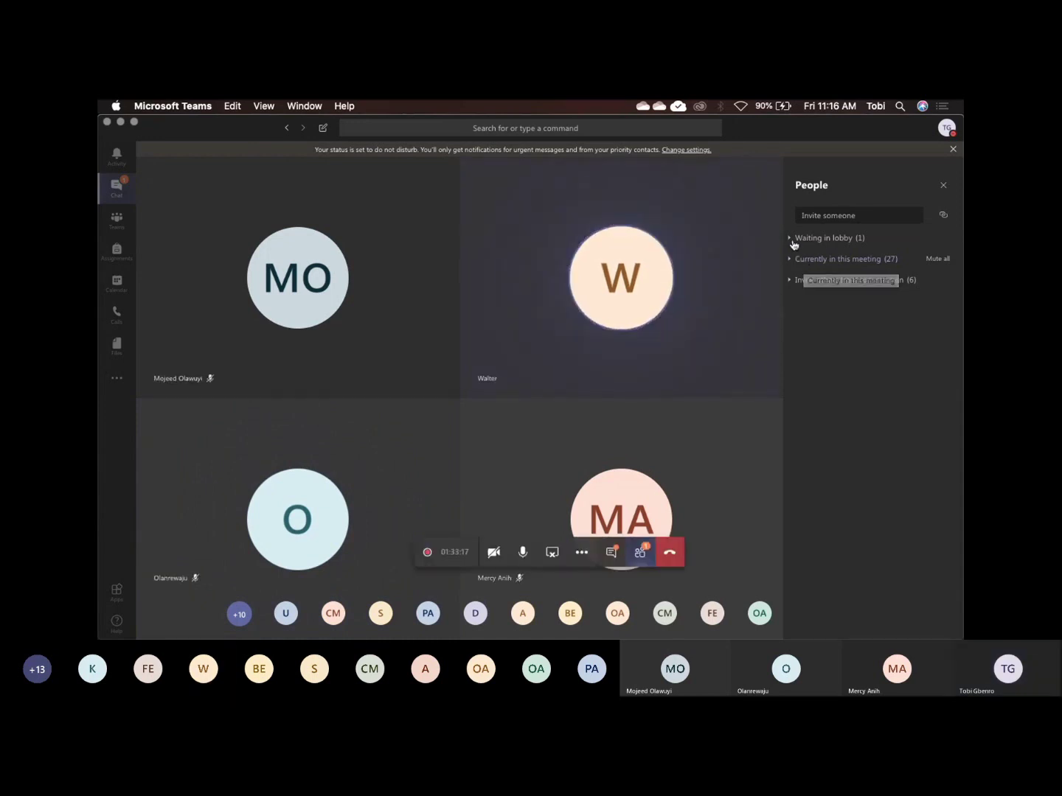
In Microsoft Teams, expand the list of people waiting in the lobby and admit the waiting guest.
left_click(793, 243)
left_click(942, 279)
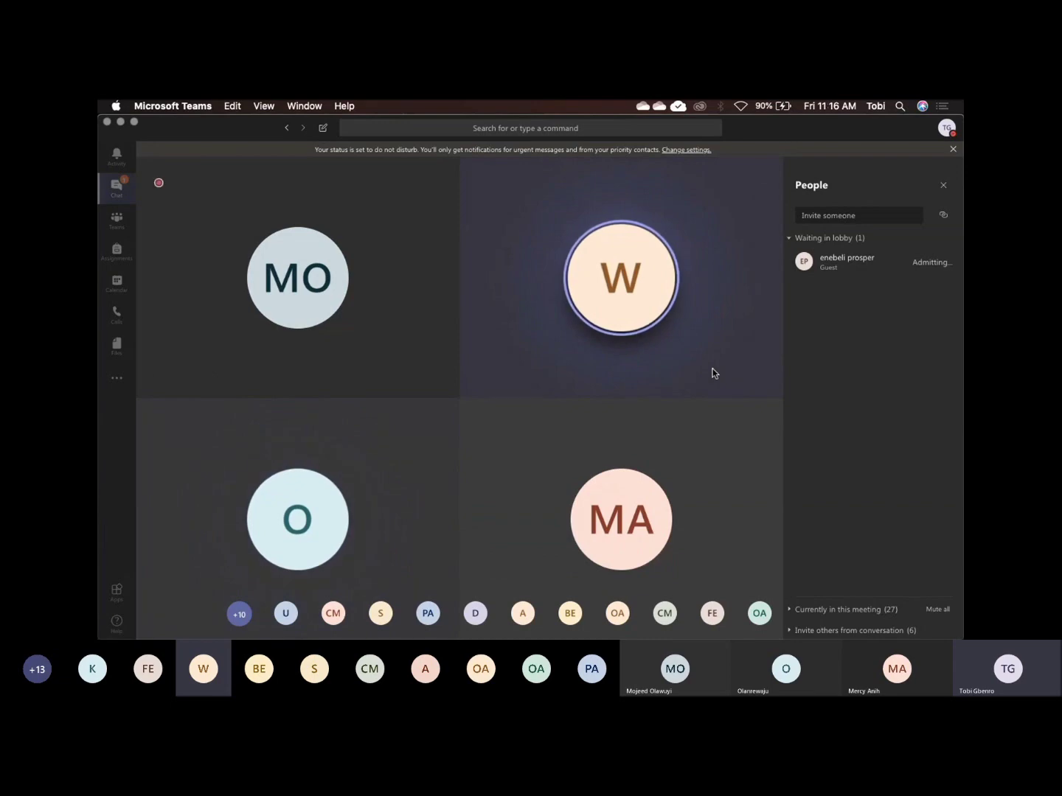
mouse_move(735, 441)
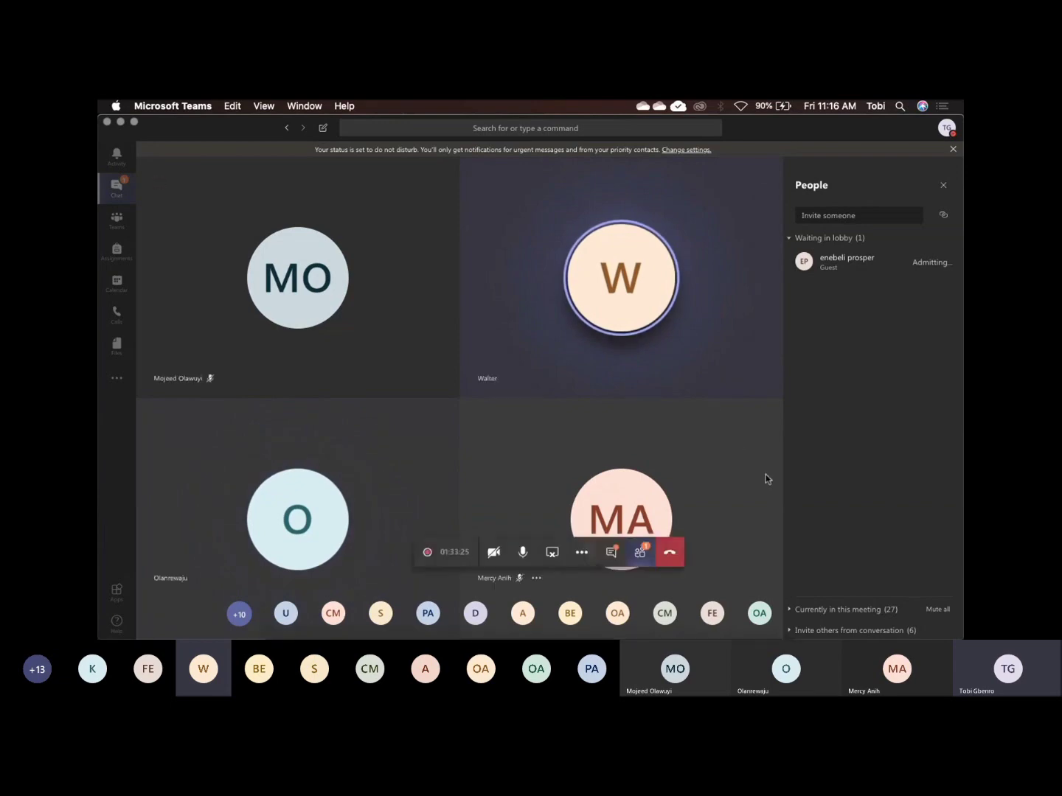
key("ctrl+Up")
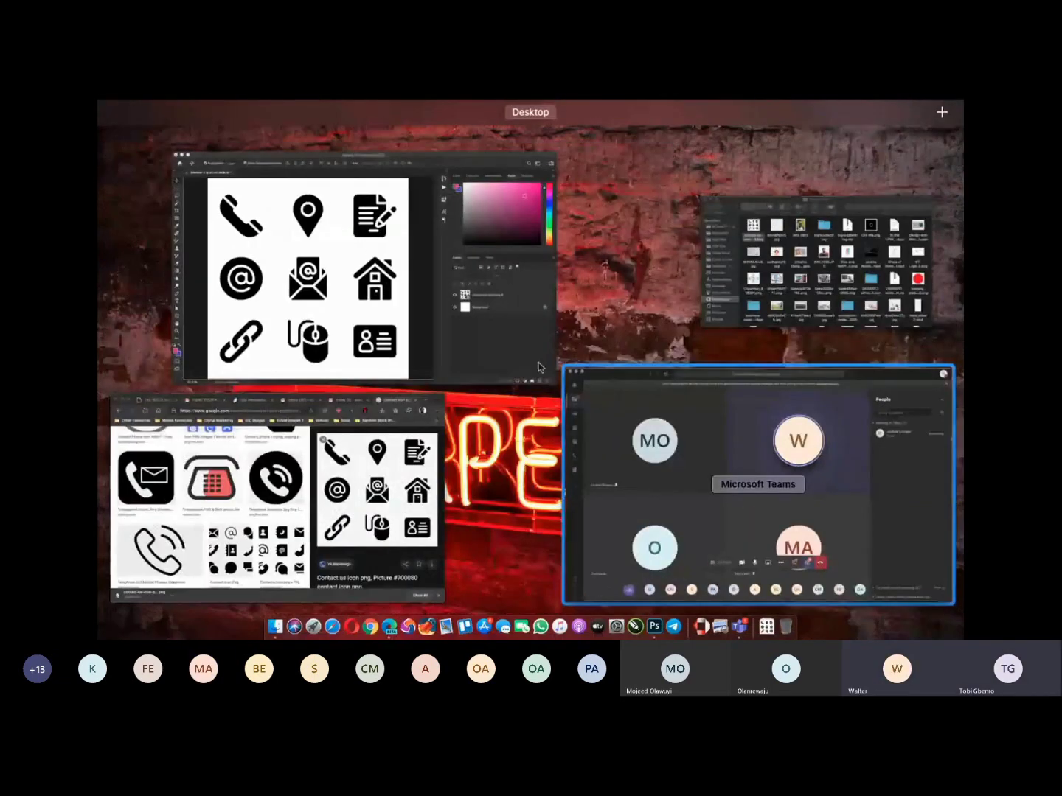
Switch back to Photoshop and copy the phone icon from the contact-us-icon-png-8 layer onto its own layer using a rectangular selection.
left_click(369, 251)
left_click(836, 441)
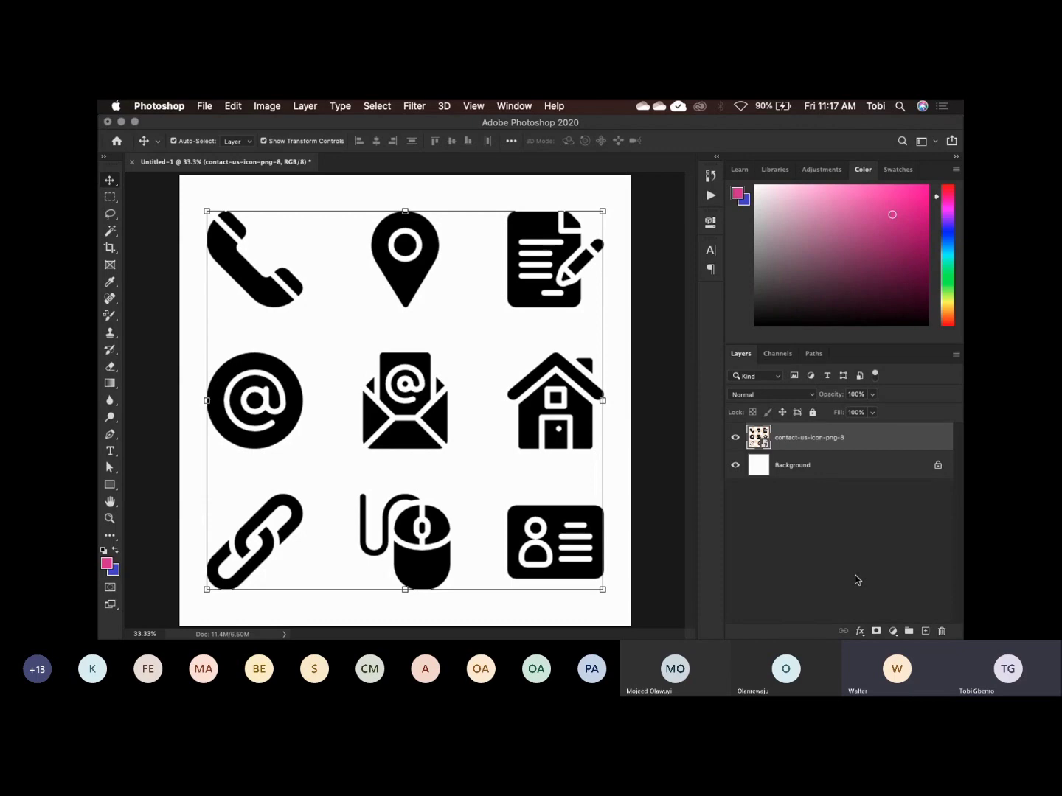
left_click(679, 439)
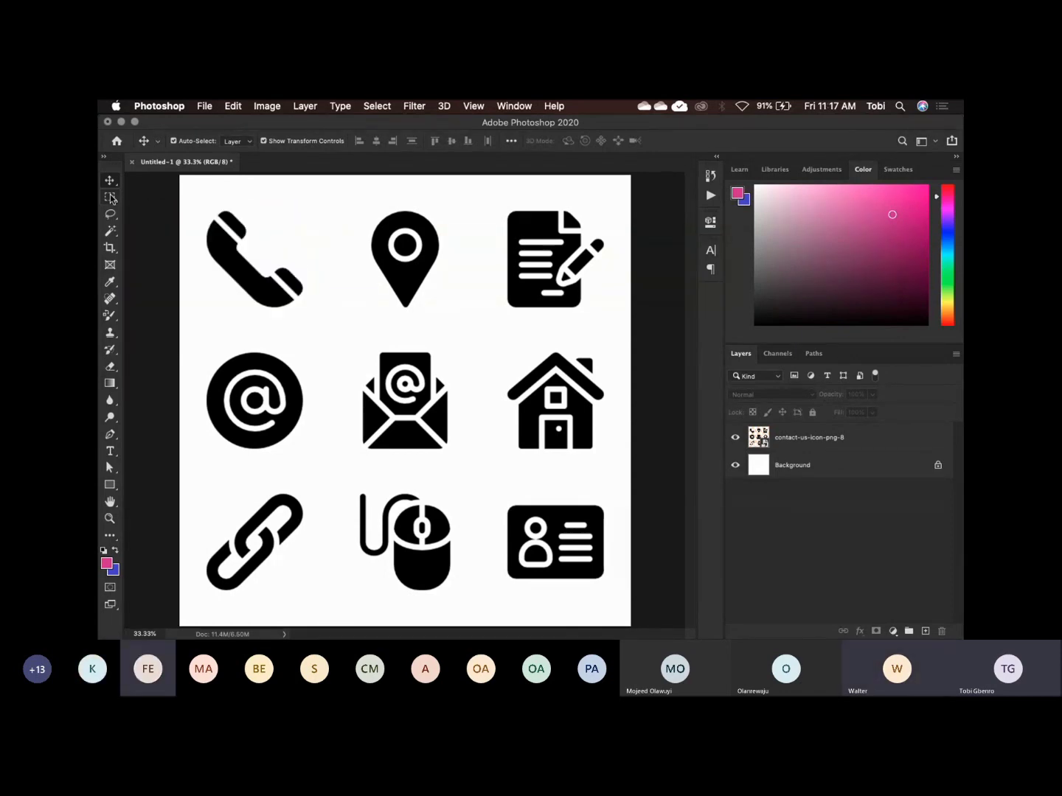
left_click(111, 198)
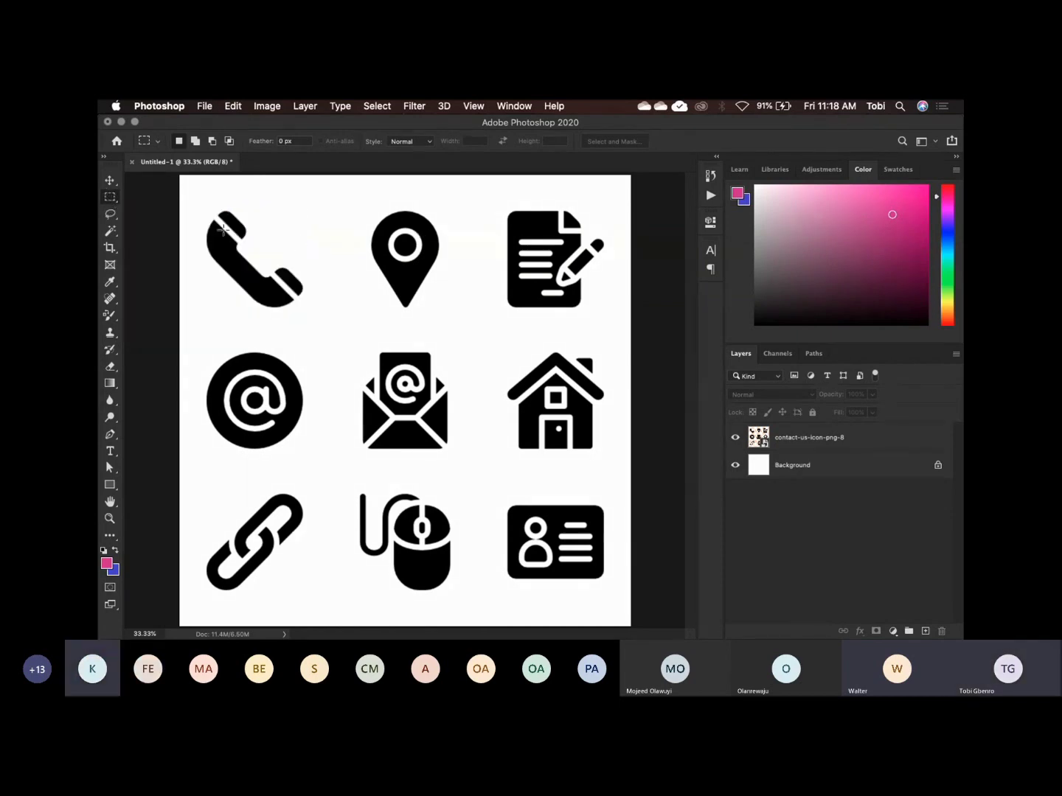
left_click(796, 438)
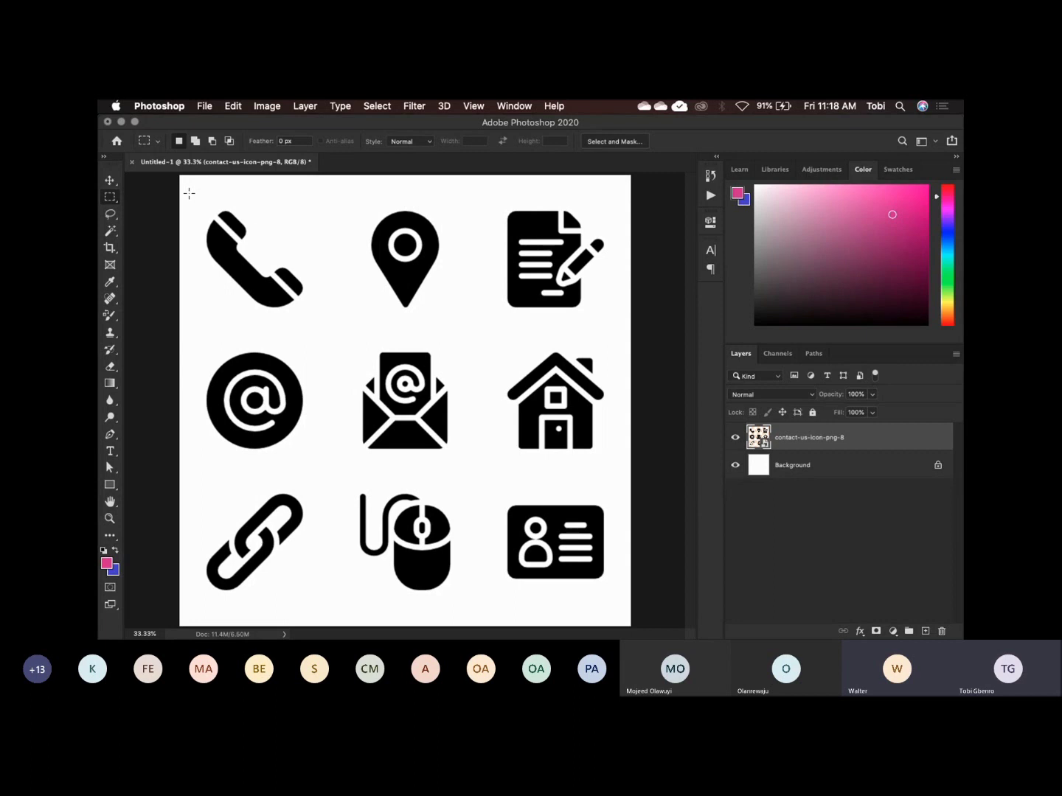
left_click_drag(190, 194, 328, 323)
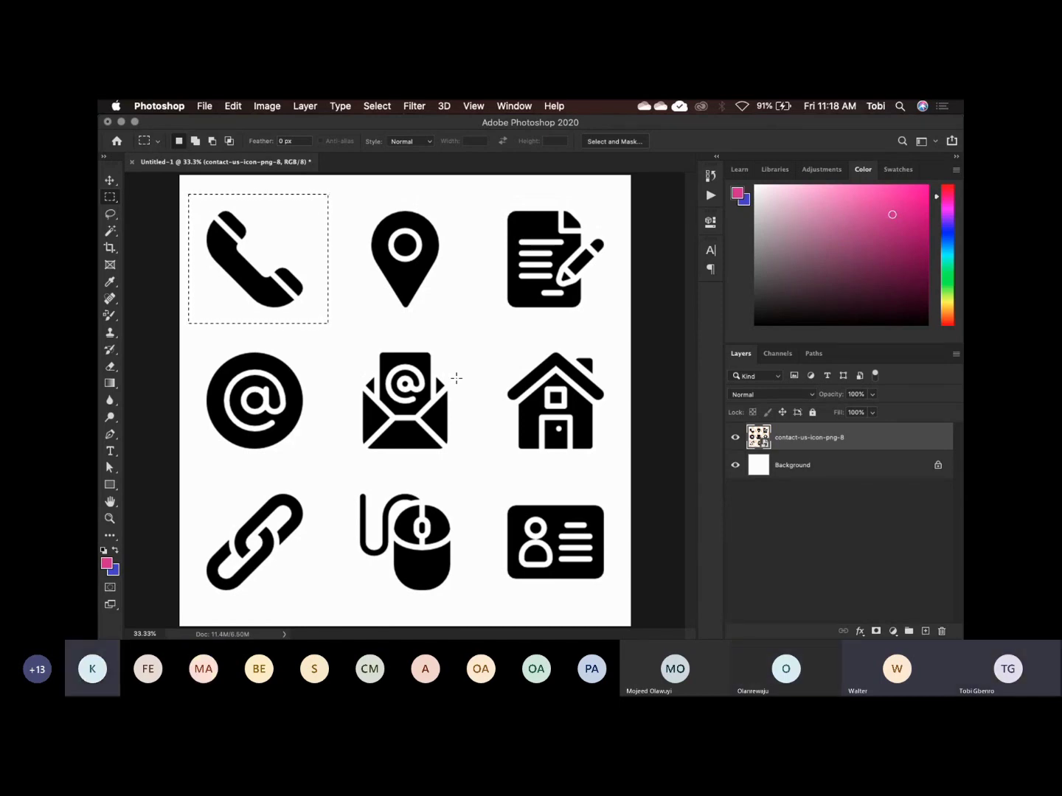
key("super+j")
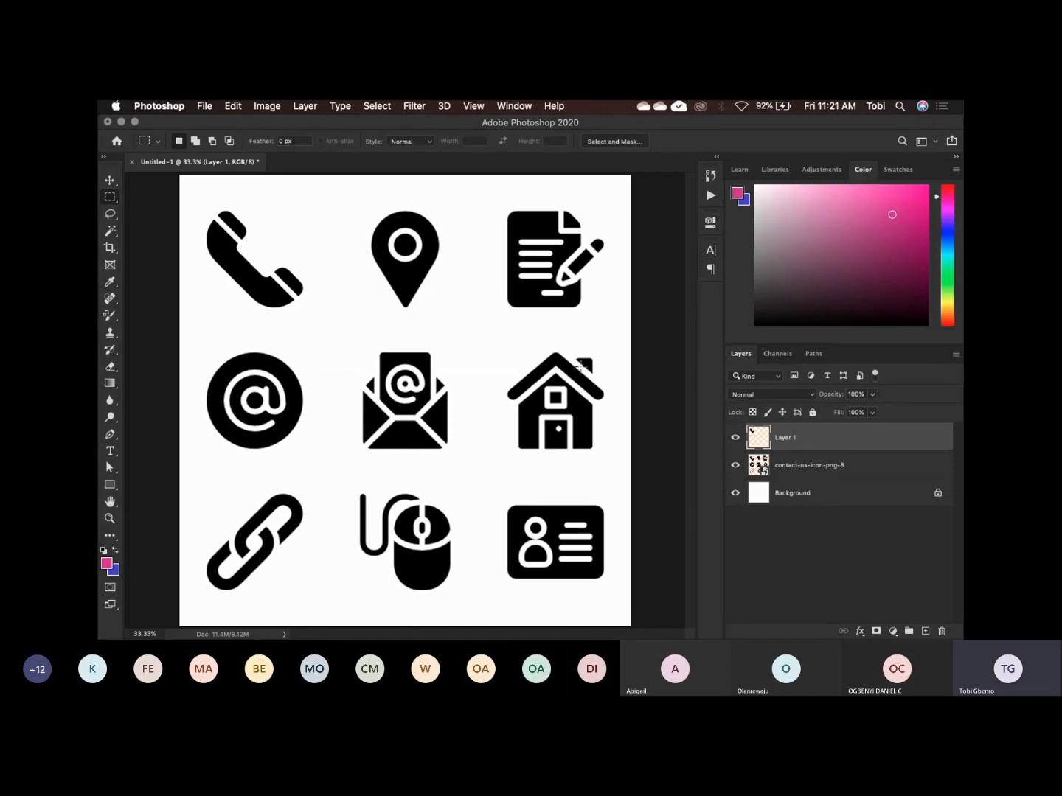
Copy the location pin icon from the contact-us-icon-png-8 layer onto its own layer using a rectangular selection.
left_click(797, 470)
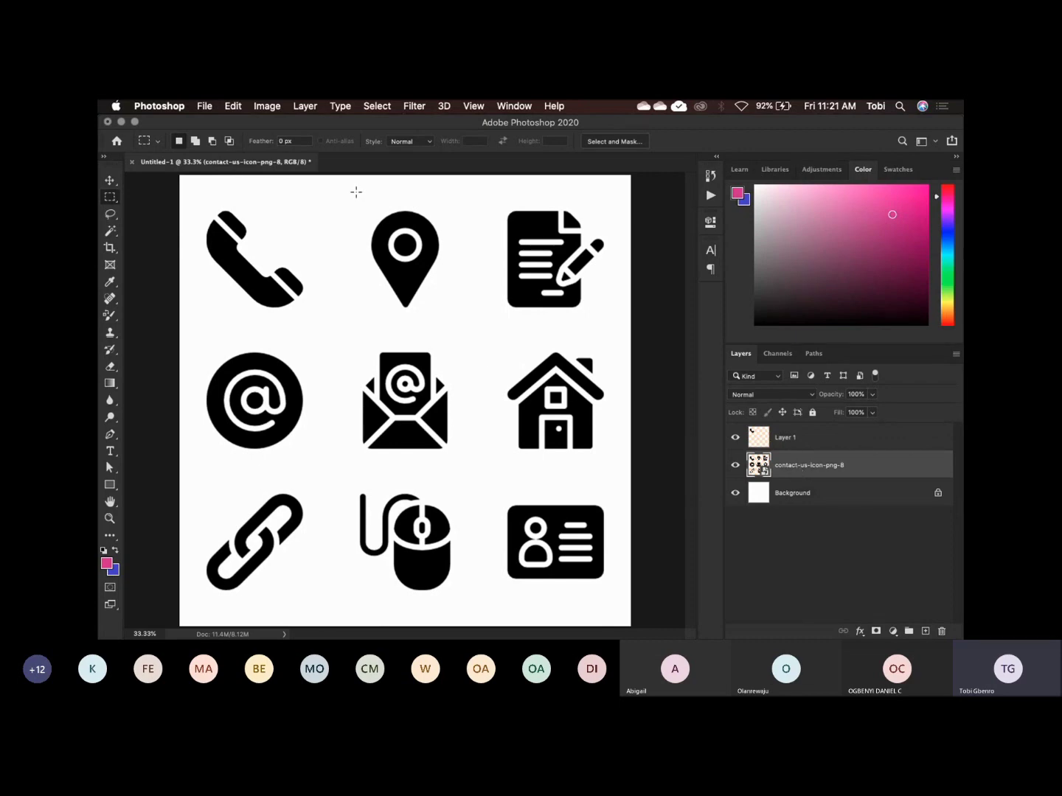
left_click_drag(354, 191, 466, 325)
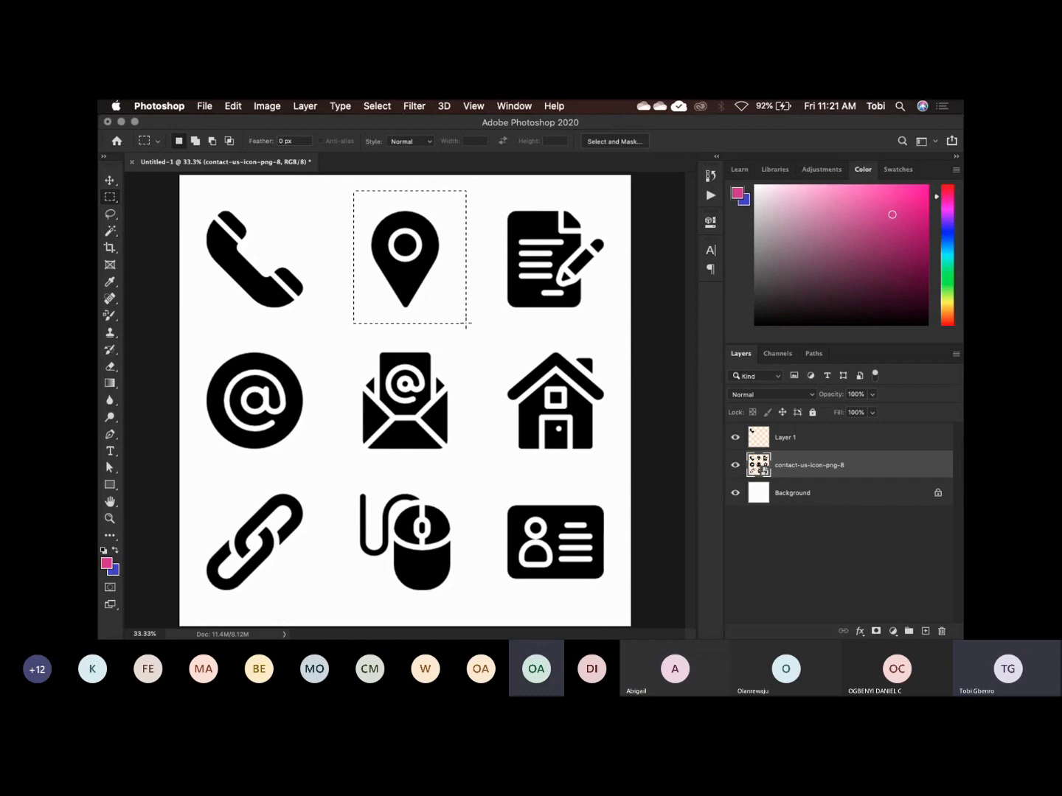
key("super+j")
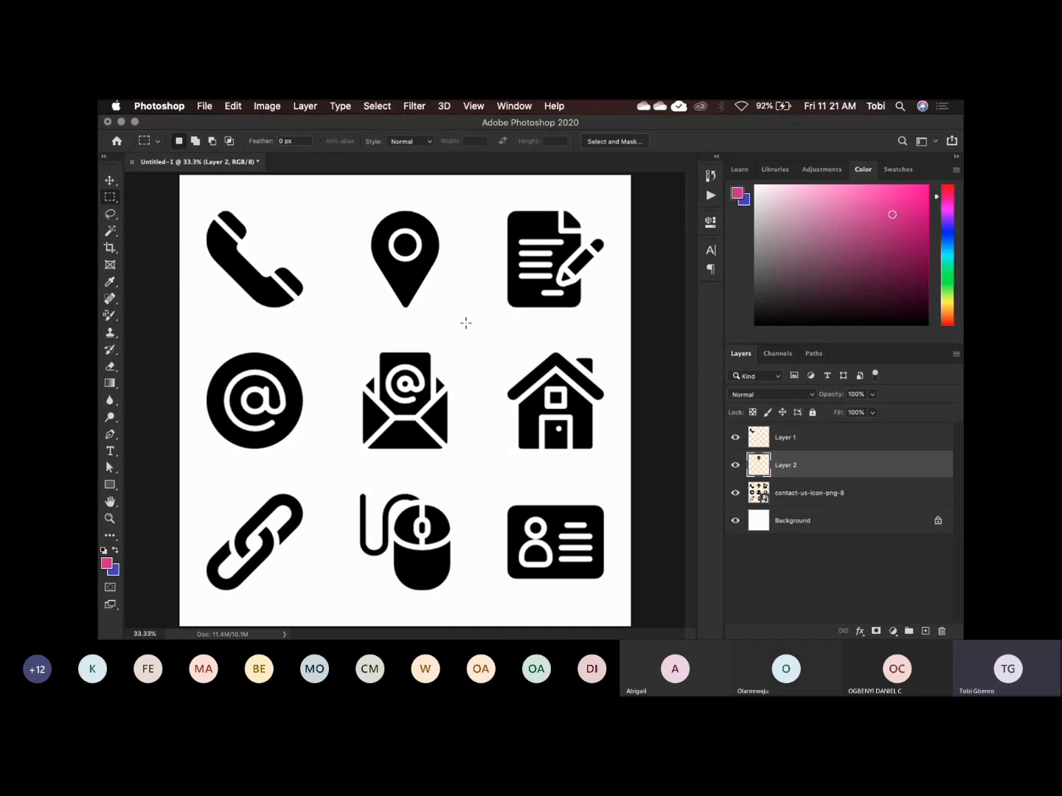
Copy the envelope icon onto its own layer using a rectangular selection, and delete the contact-us-icon-png-8 layer.
left_click(814, 496)
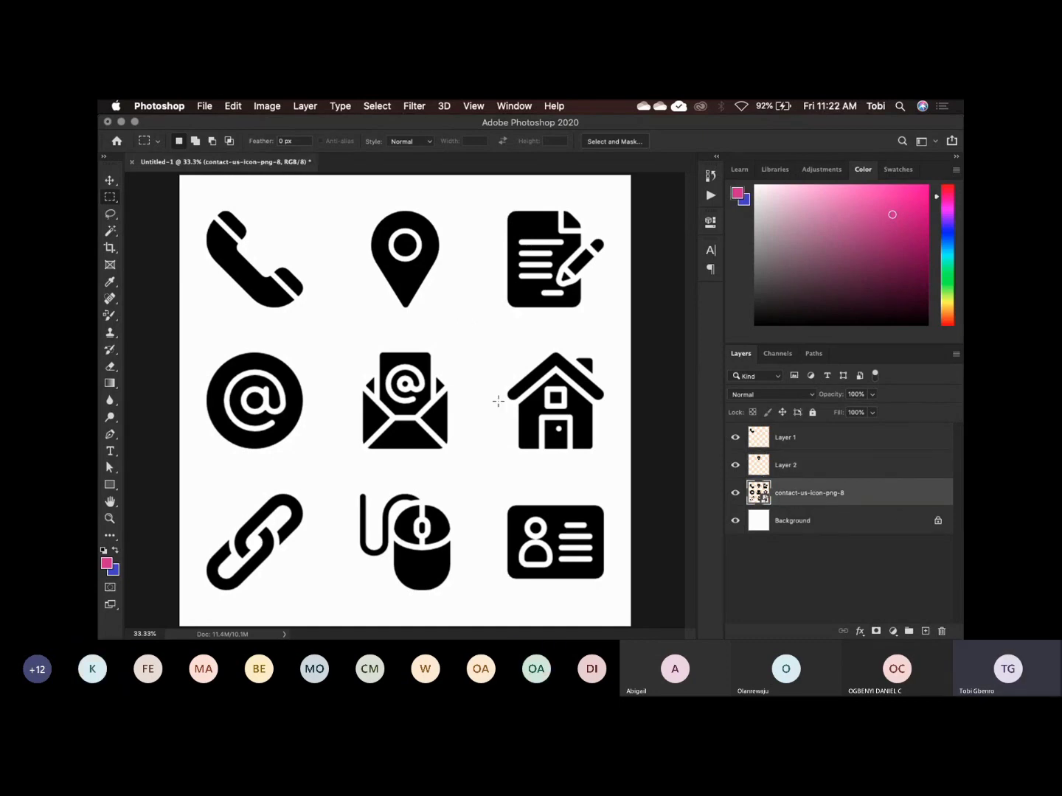
left_click_drag(339, 331, 473, 461)
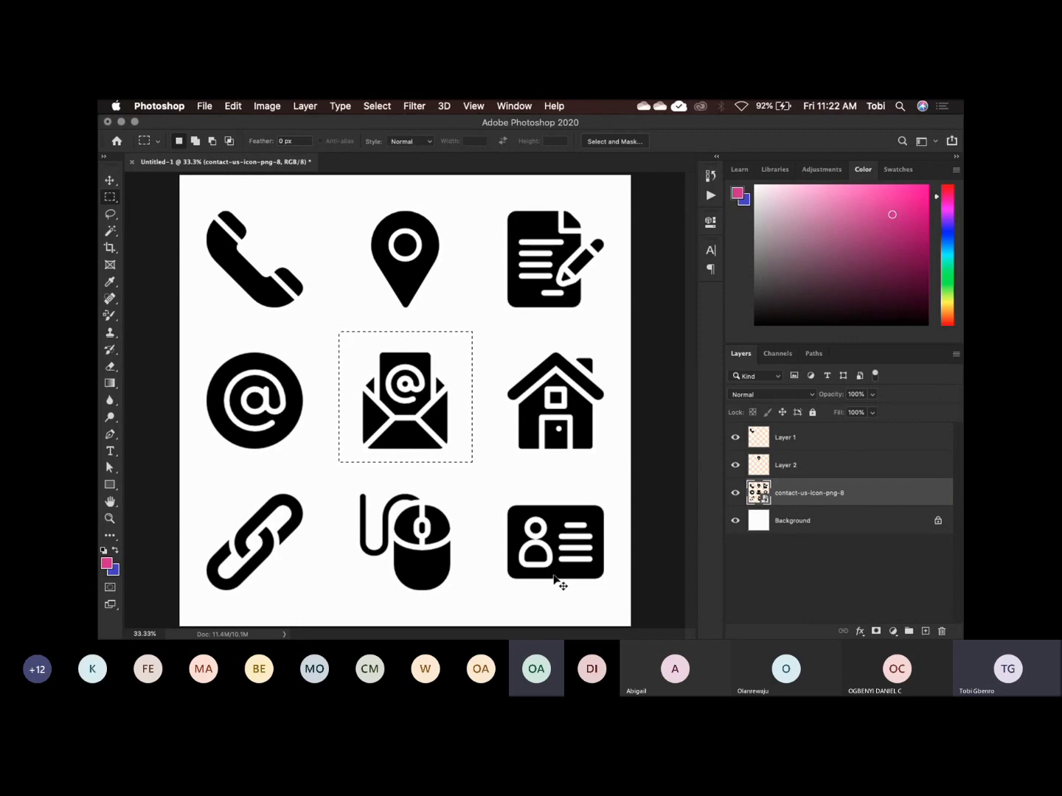
key("ctrl+j")
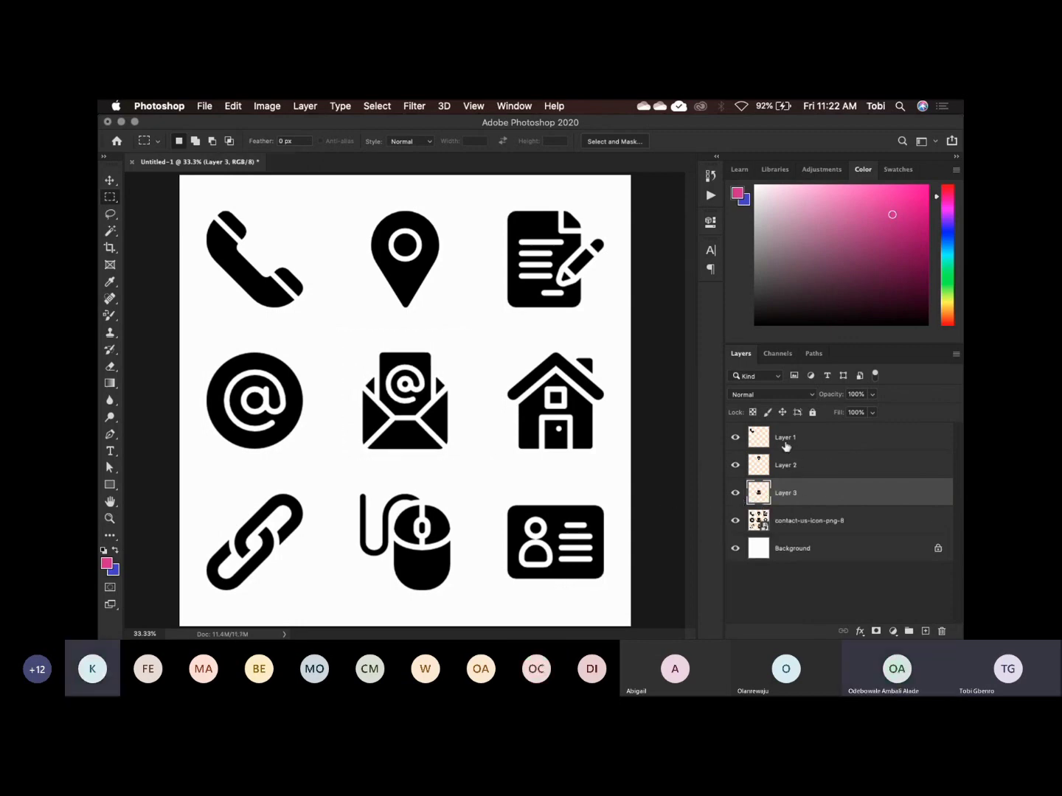
left_click(800, 522)
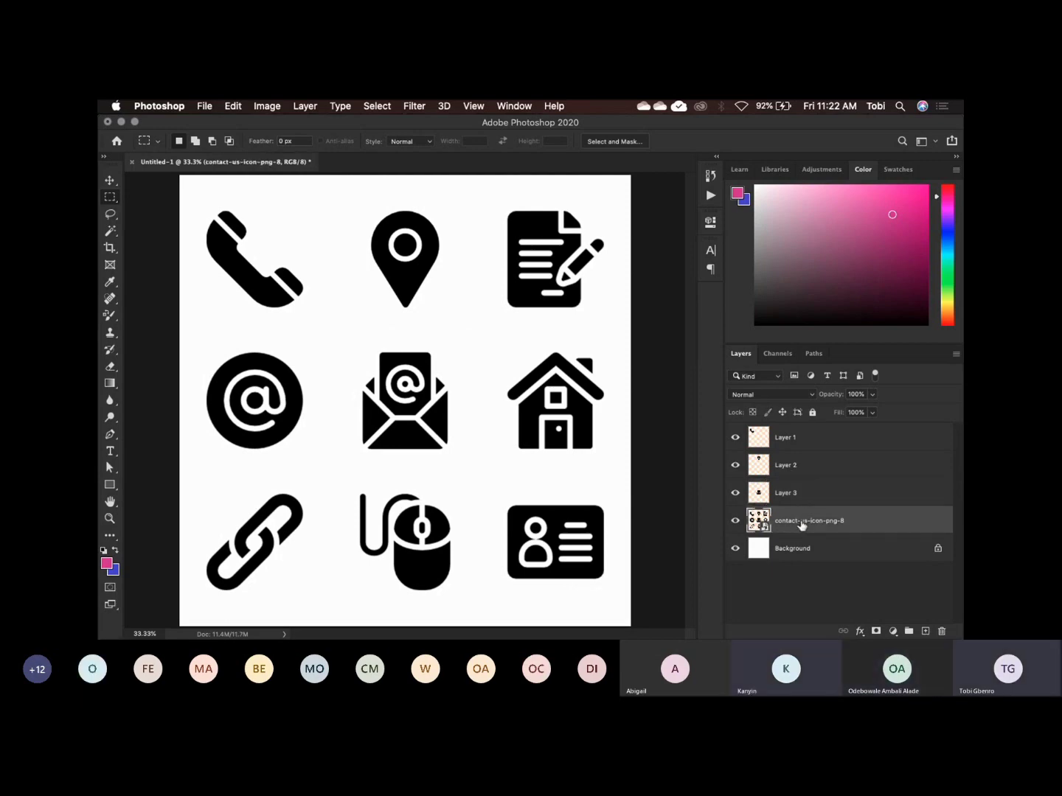
key("BackSpace")
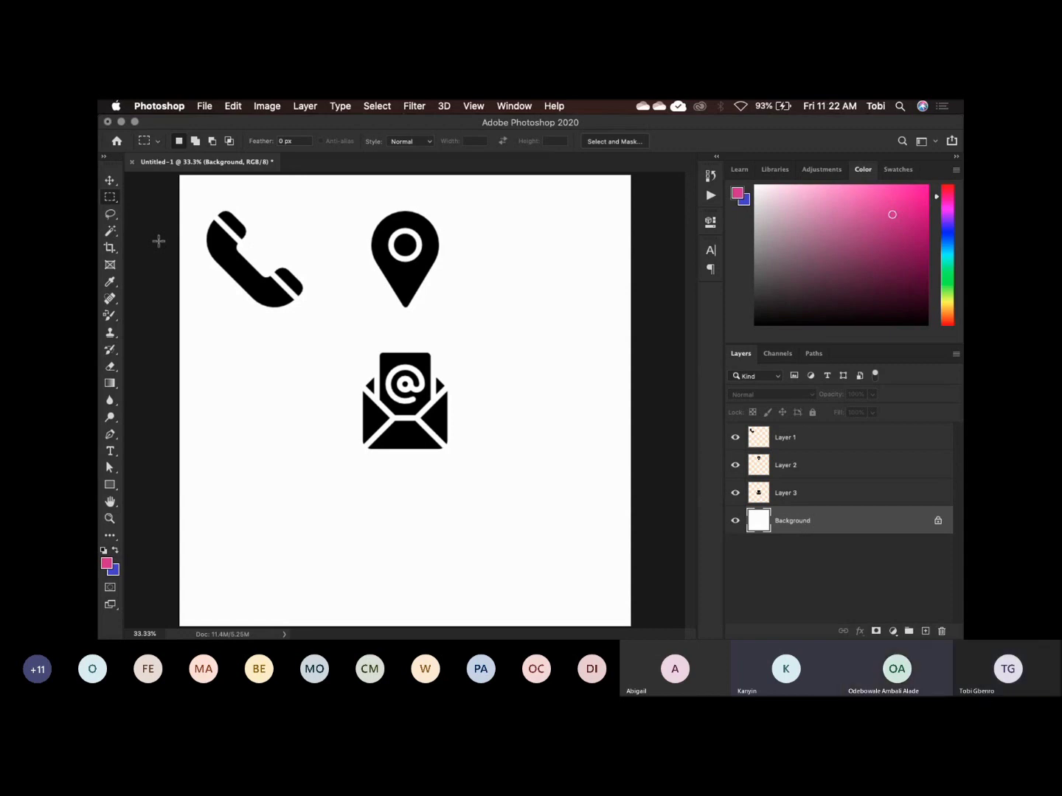
Spread the icons across the canvas: phone near the upper edge, location pin at the left and envelope at the lower right.
left_click(105, 185)
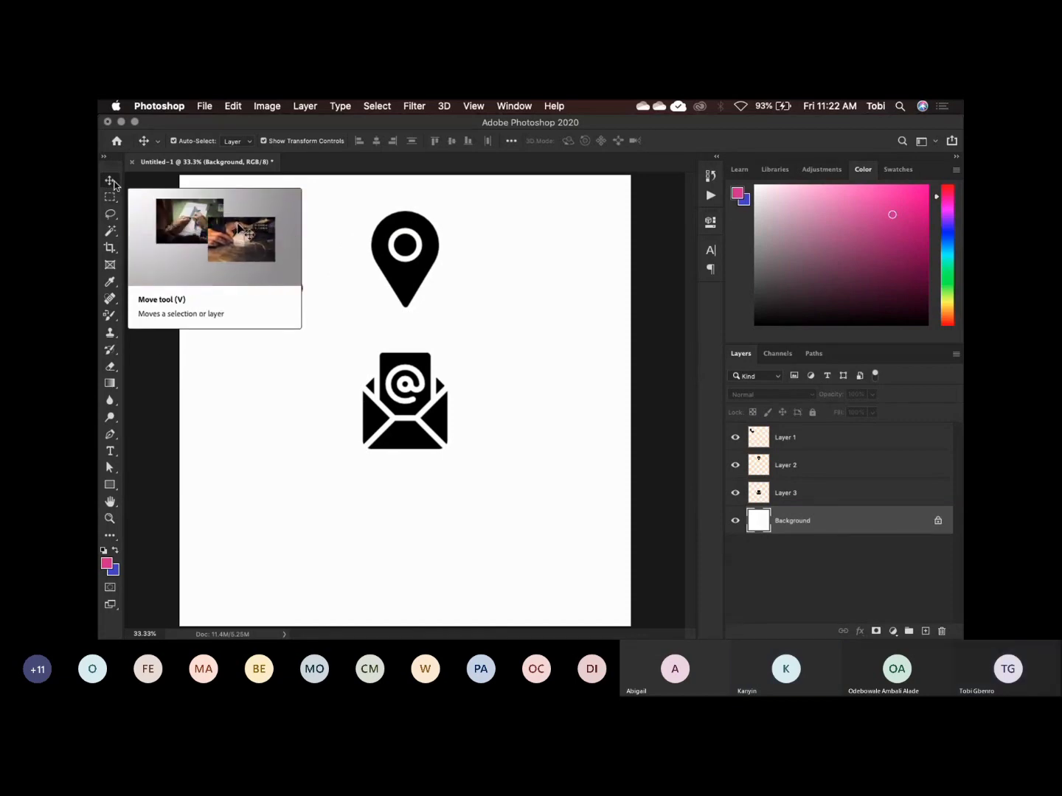
left_click(648, 380)
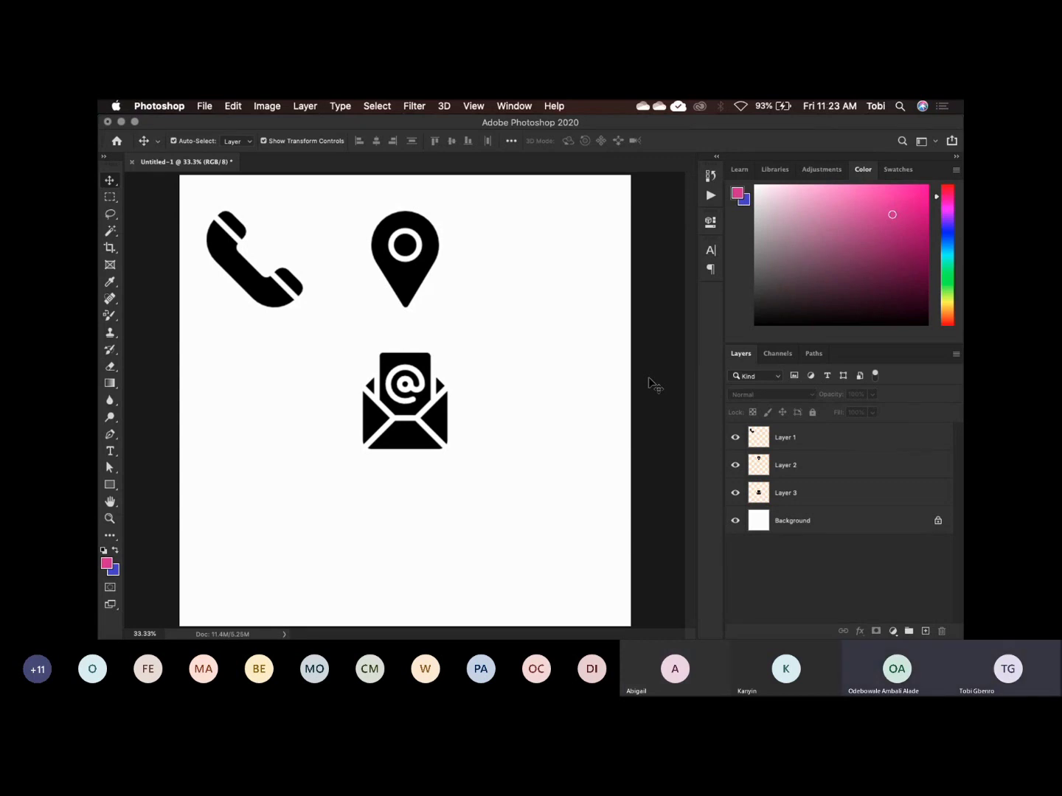
left_click_drag(445, 415, 524, 430)
left_click_drag(395, 275, 370, 328)
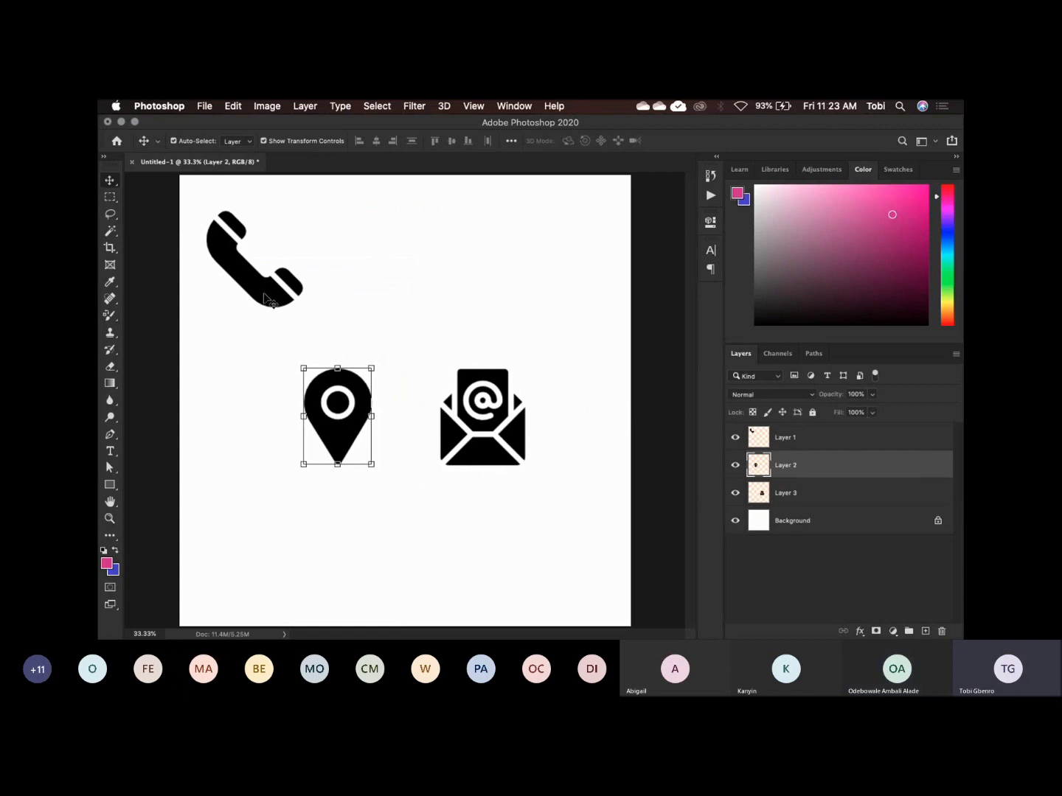
left_click_drag(277, 295, 476, 280)
left_click_drag(505, 443, 561, 475)
left_click_drag(366, 418, 297, 359)
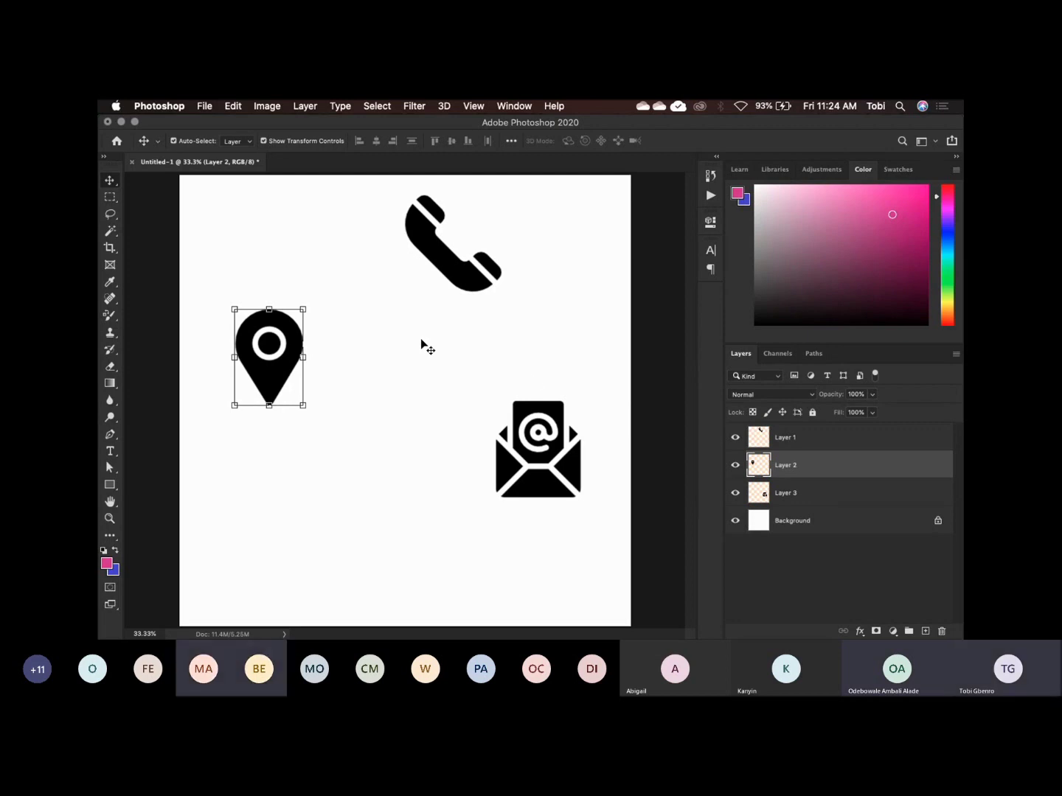
Add a Color Overlay effect to the phone icon's layer and move the Layer Style dialog clear of the icon.
left_click(804, 442)
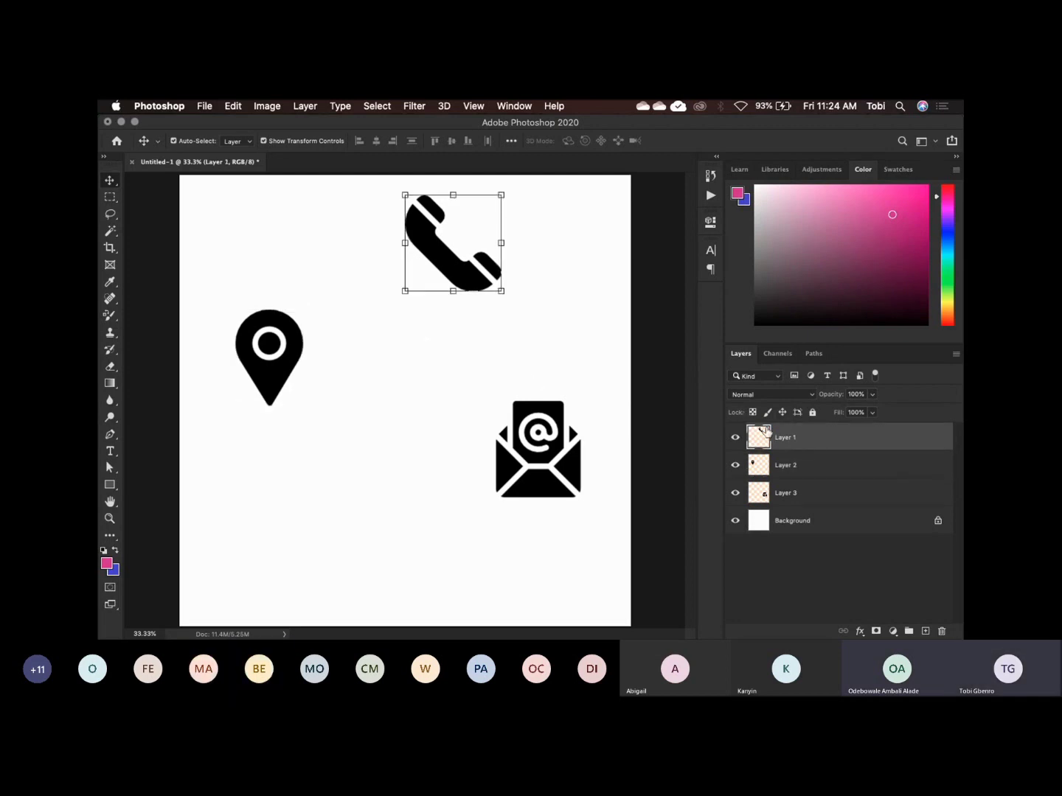
left_click(812, 472)
left_click(798, 443)
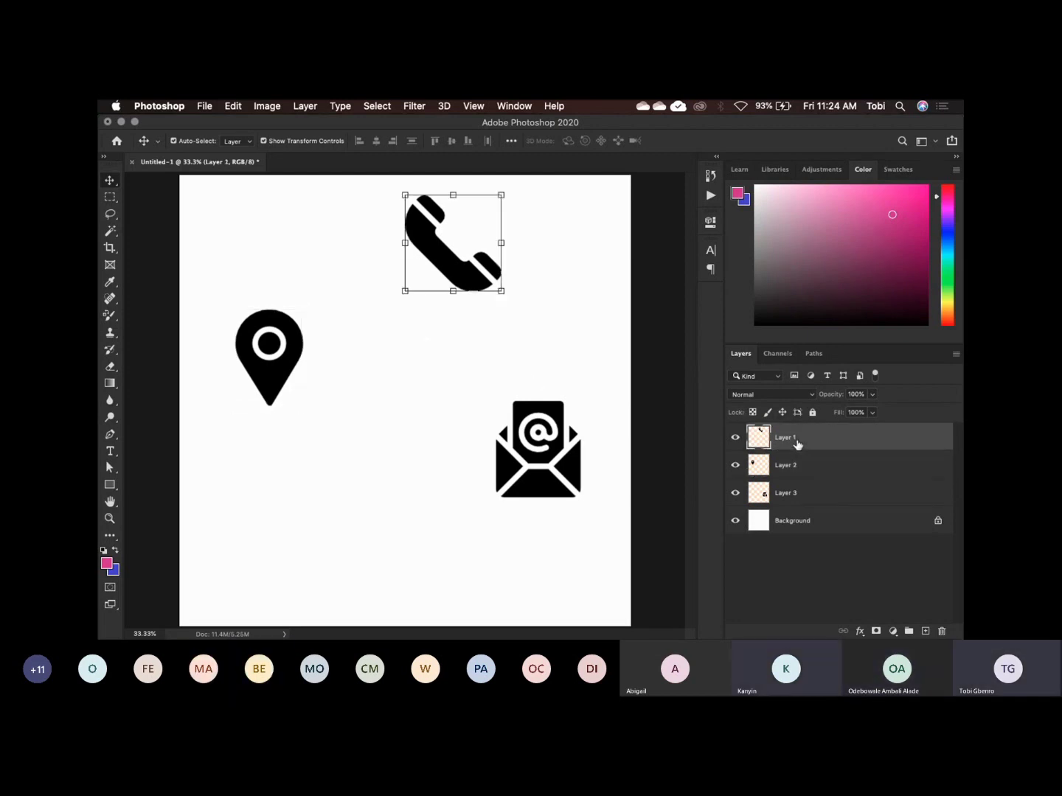
left_click(796, 466)
left_click(795, 442)
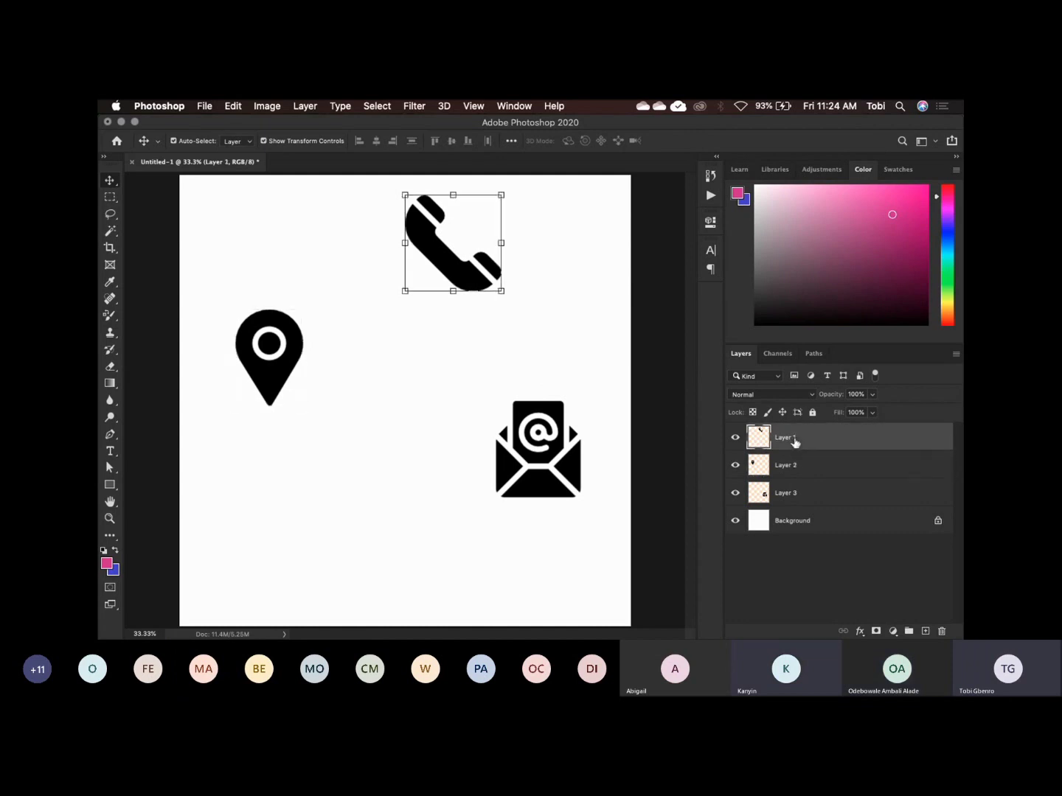
left_click(861, 632)
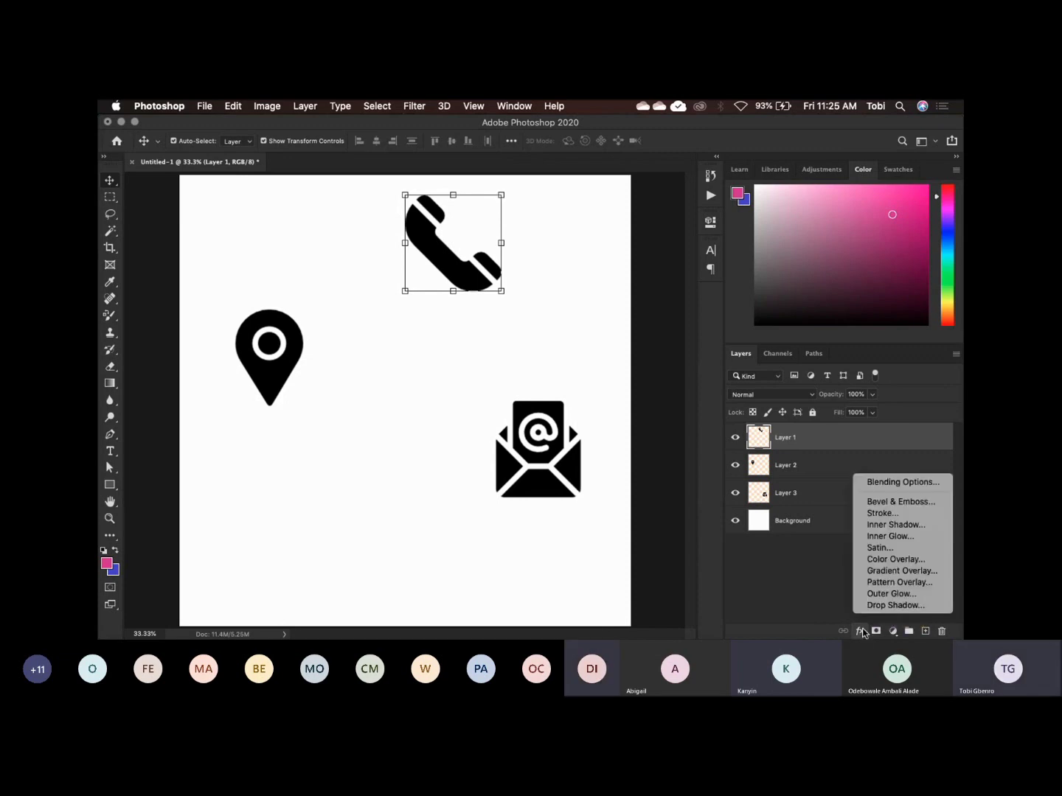
left_click(902, 561)
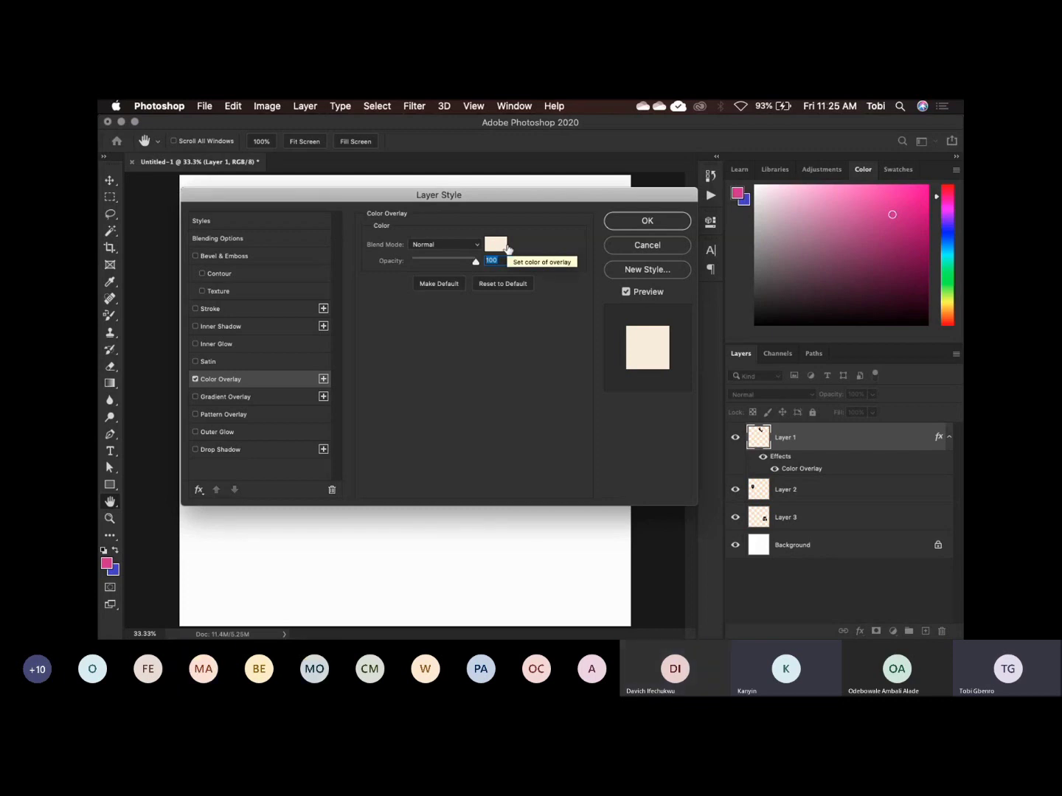
left_click_drag(420, 200, 602, 331)
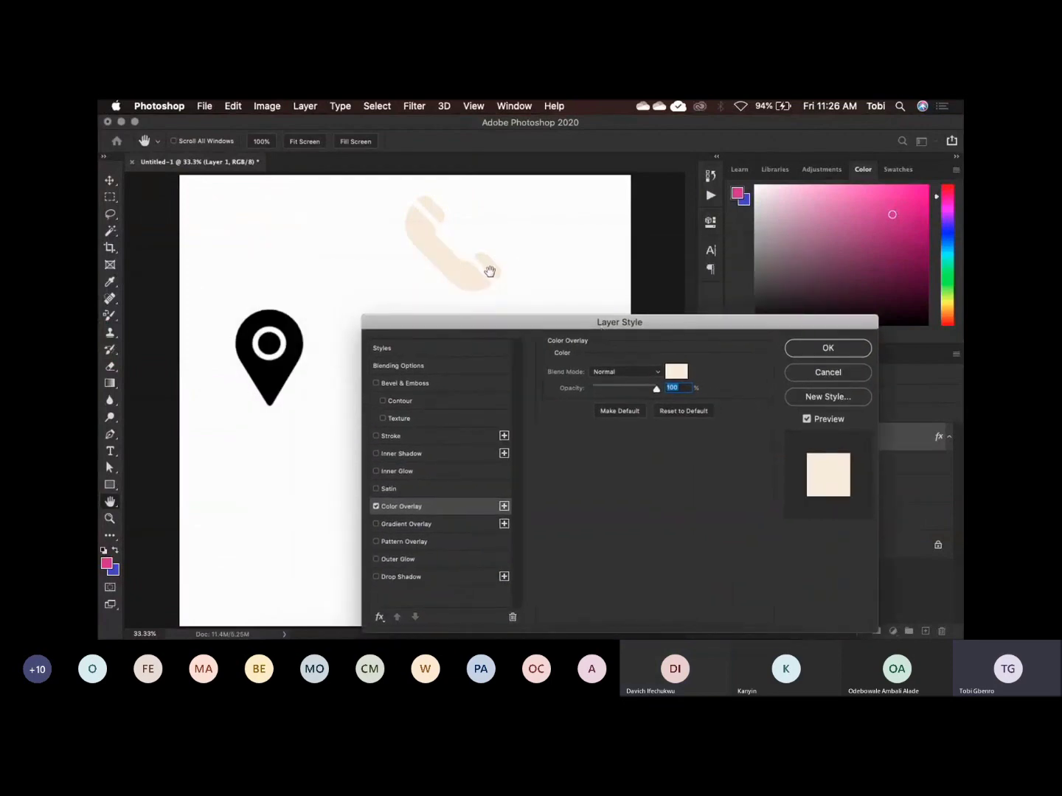
Set the phone icon's overlay colour to green #1ea32e and apply the layer style.
left_click(679, 375)
left_click(677, 505)
left_click(774, 508)
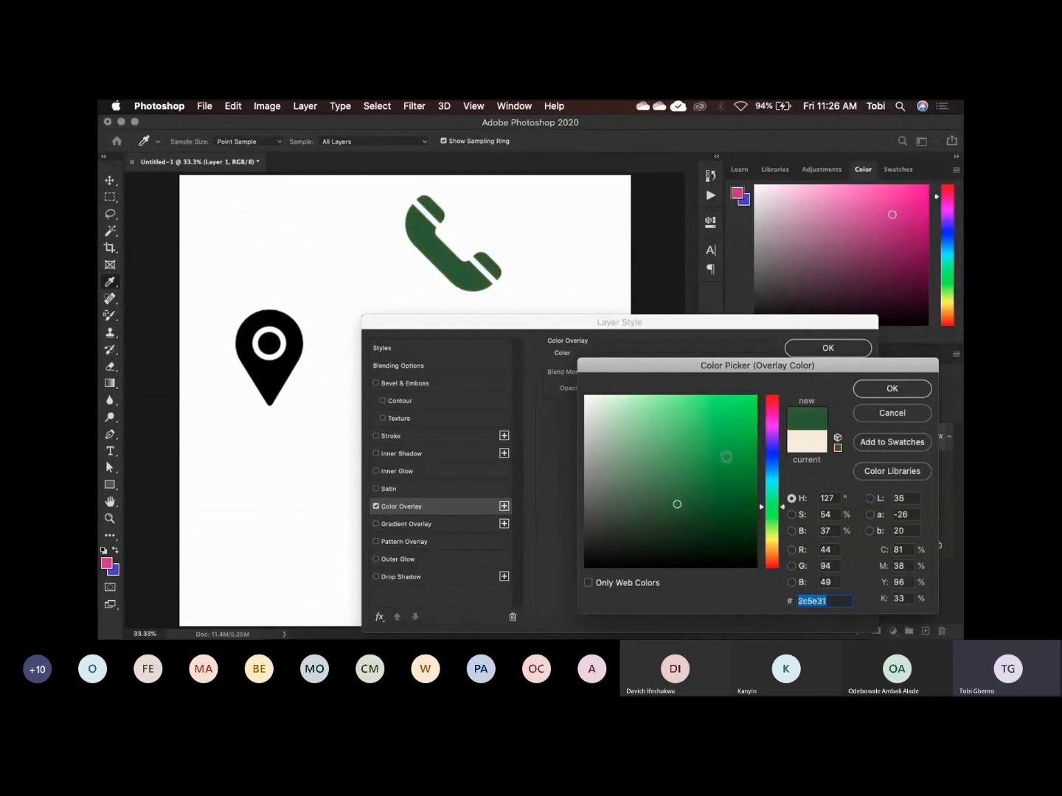
left_click(726, 457)
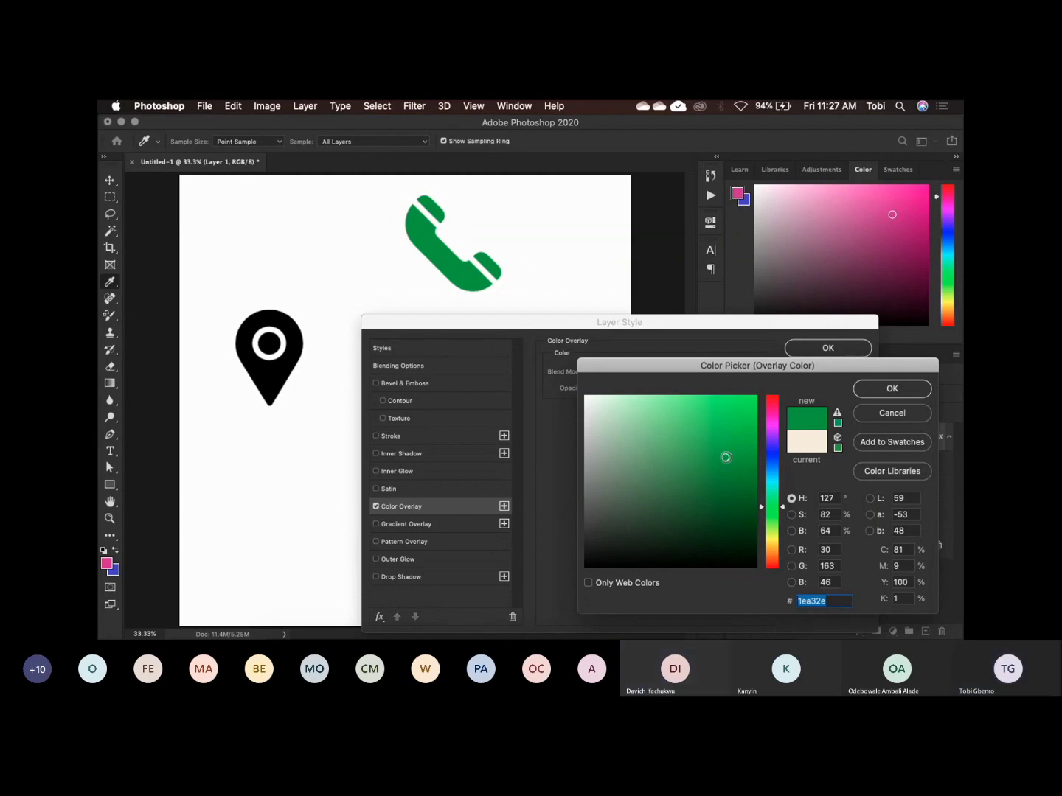
left_click(891, 389)
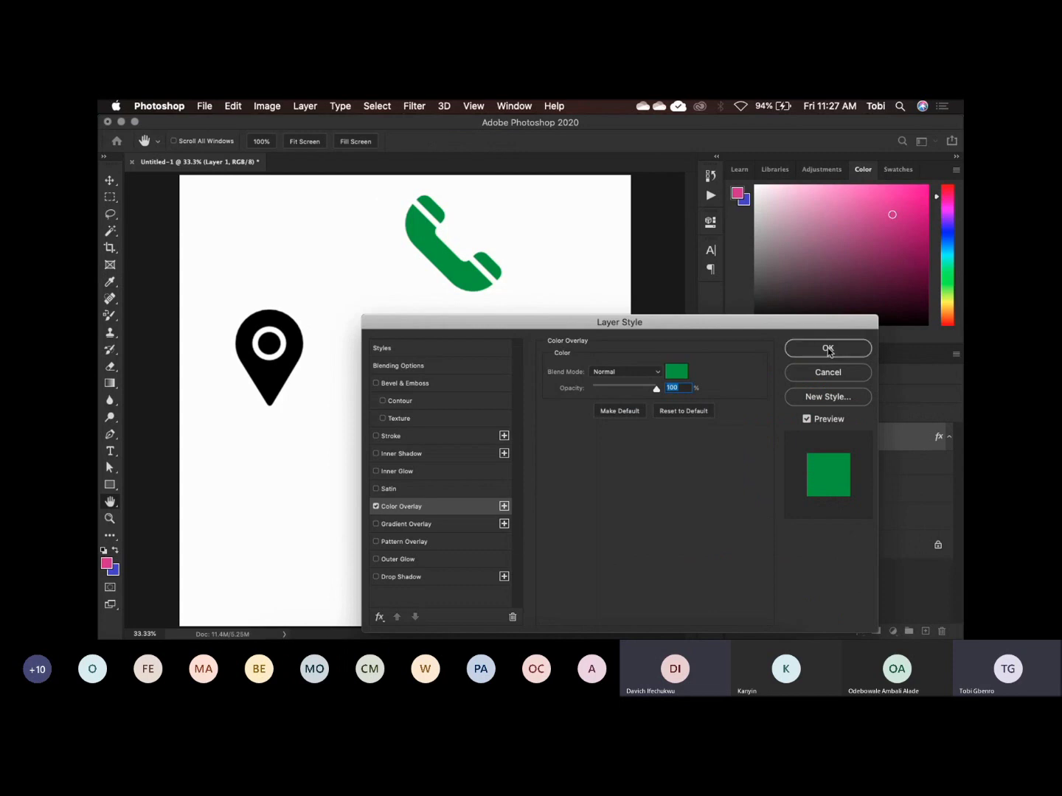
left_click(828, 350)
Select the location pin's layer, Layer 2, and open the list of available layer effects.
left_click(800, 492)
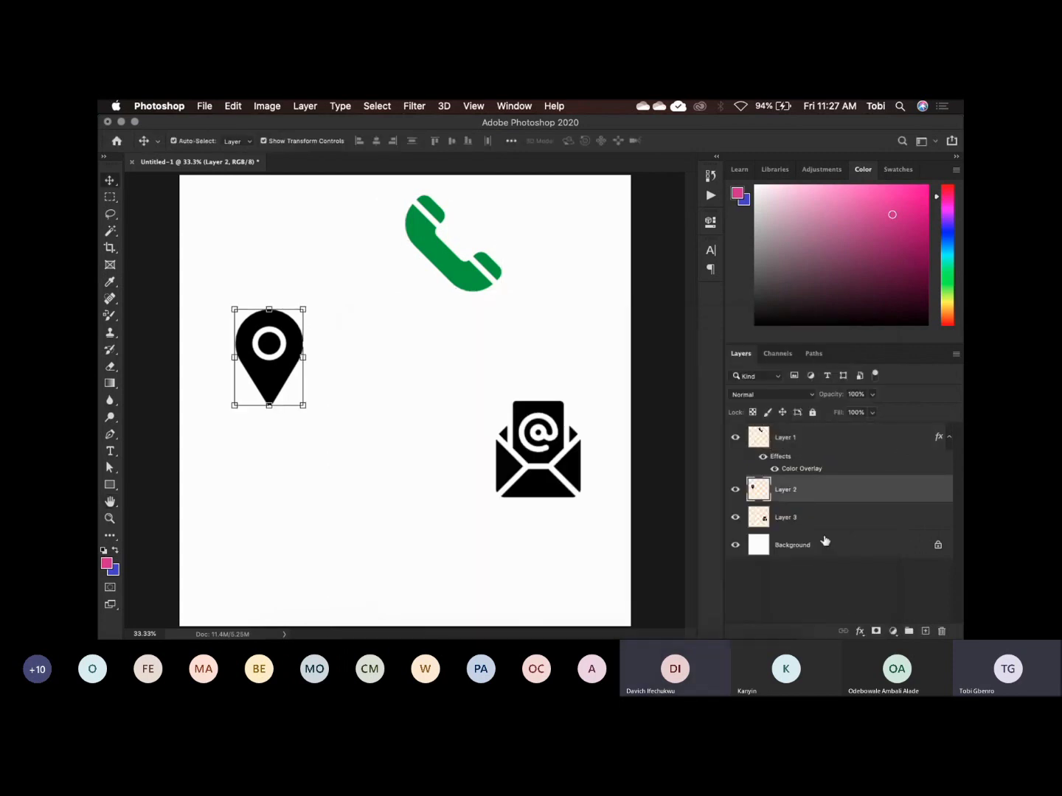
left_click(860, 632)
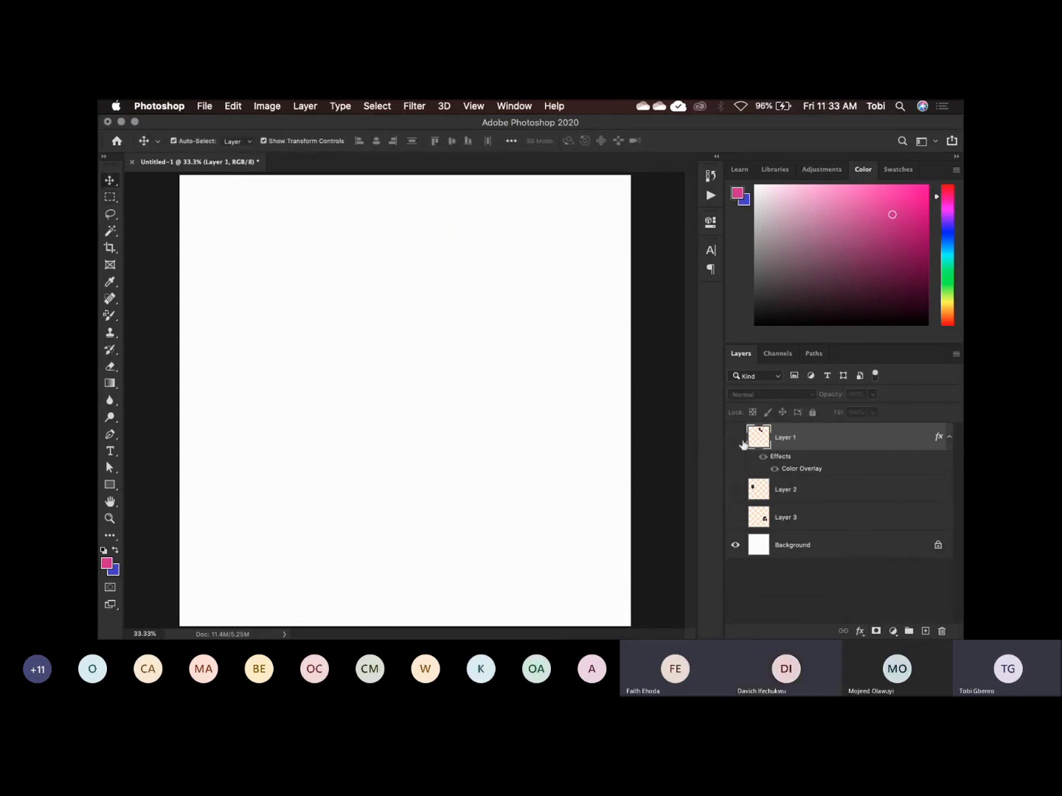
Make the hidden phone, location pin and envelope layers (Layer 1, Layer 2 and Layer 3) visible again.
left_click(735, 437)
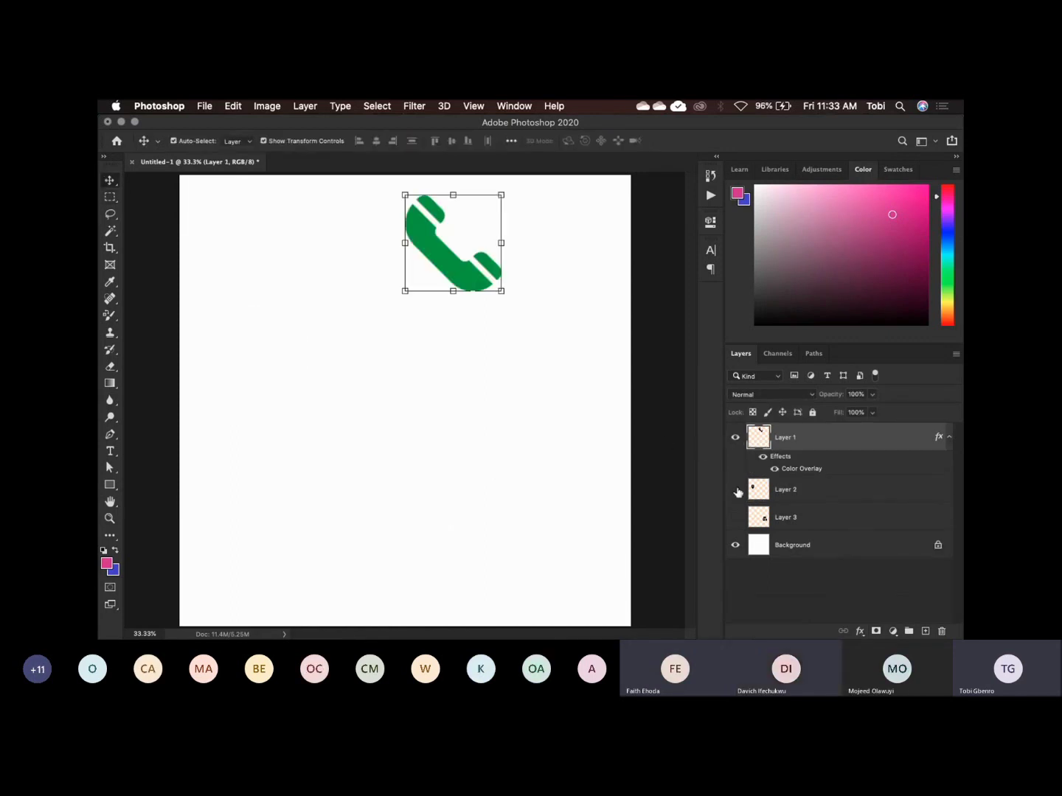
left_click(735, 489)
left_click(736, 518)
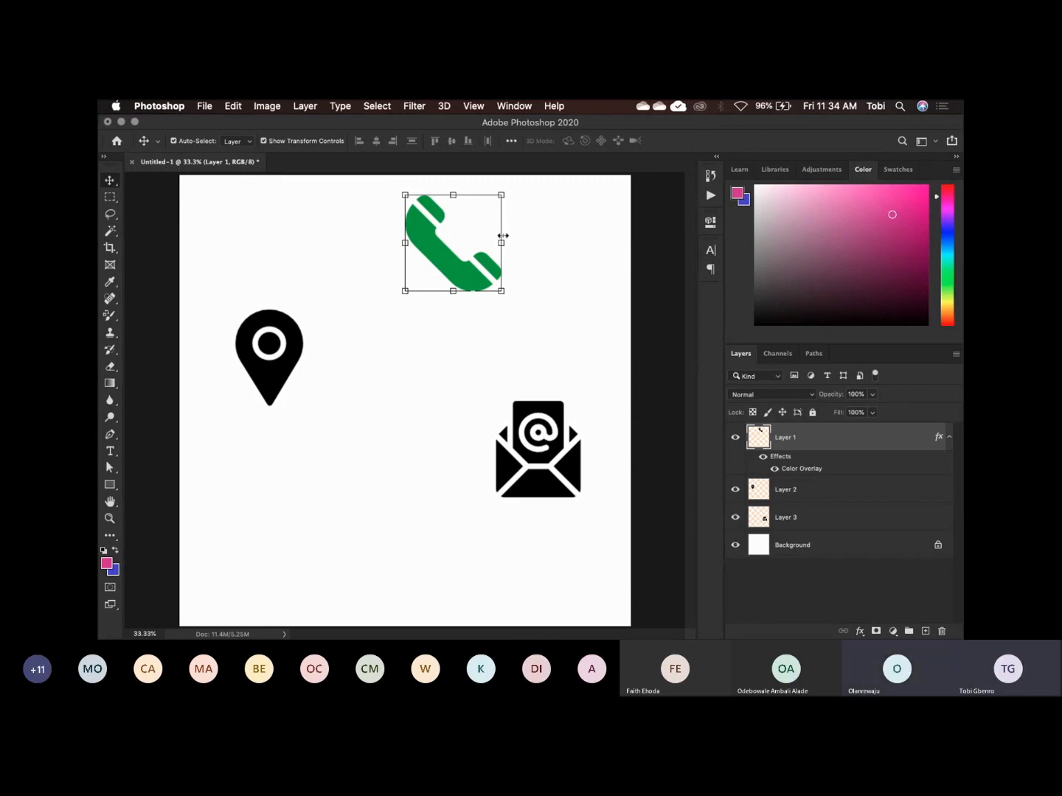
Scale the green phone icon down proportionally to about 8% of its size and commit the transformation.
left_click_drag(501, 195, 415, 282)
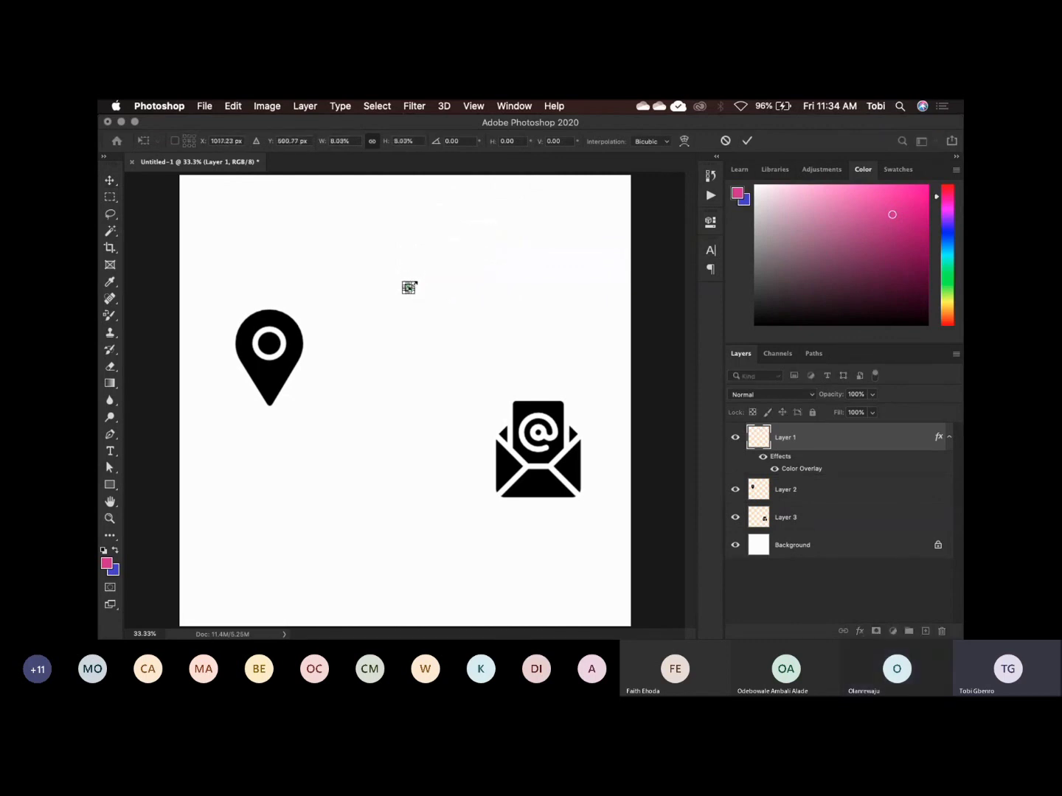
key("Return")
left_click(448, 283)
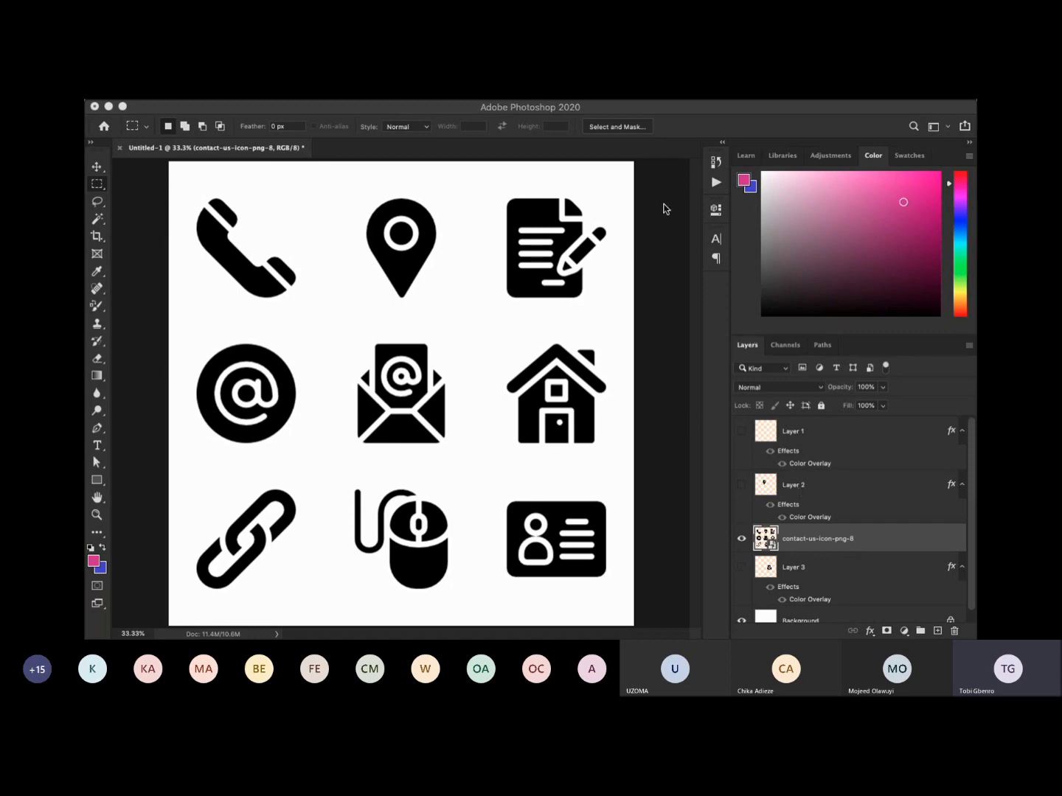
Hide the contact-us-icon-png-8 layer and place the CareerXpress Logo GH image on the blank canvas.
left_click(741, 539)
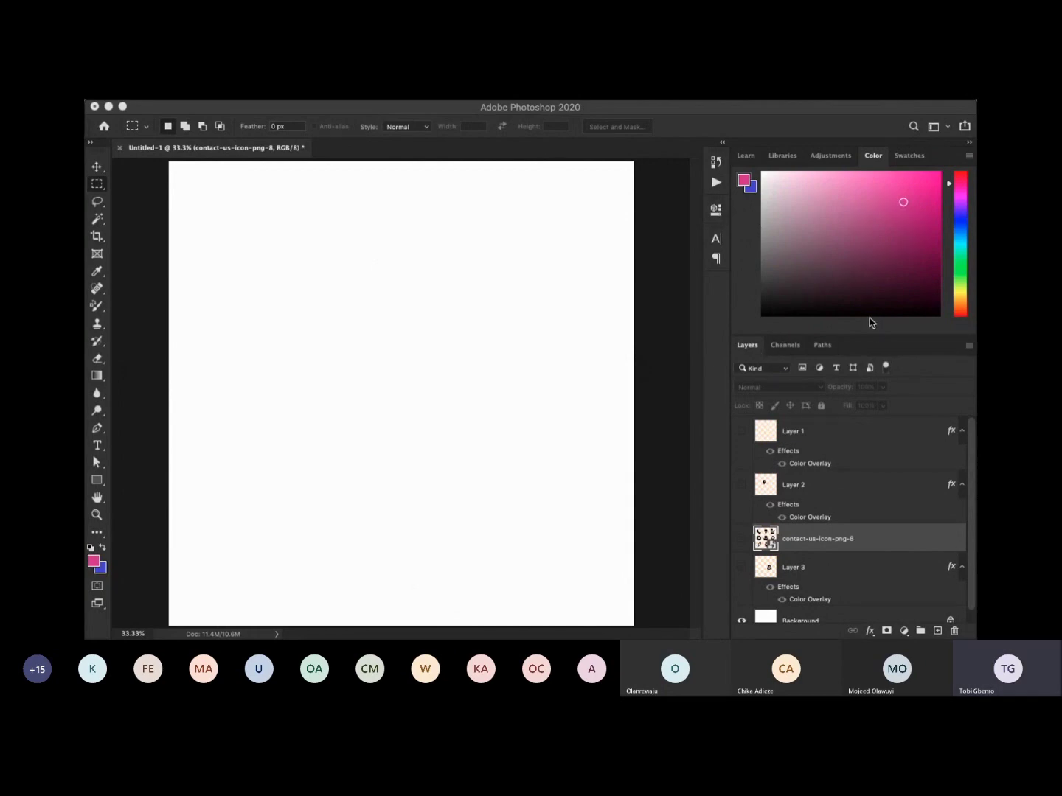
left_click_drag(870, 318, 435, 512)
left_click_drag(332, 400, 369, 435)
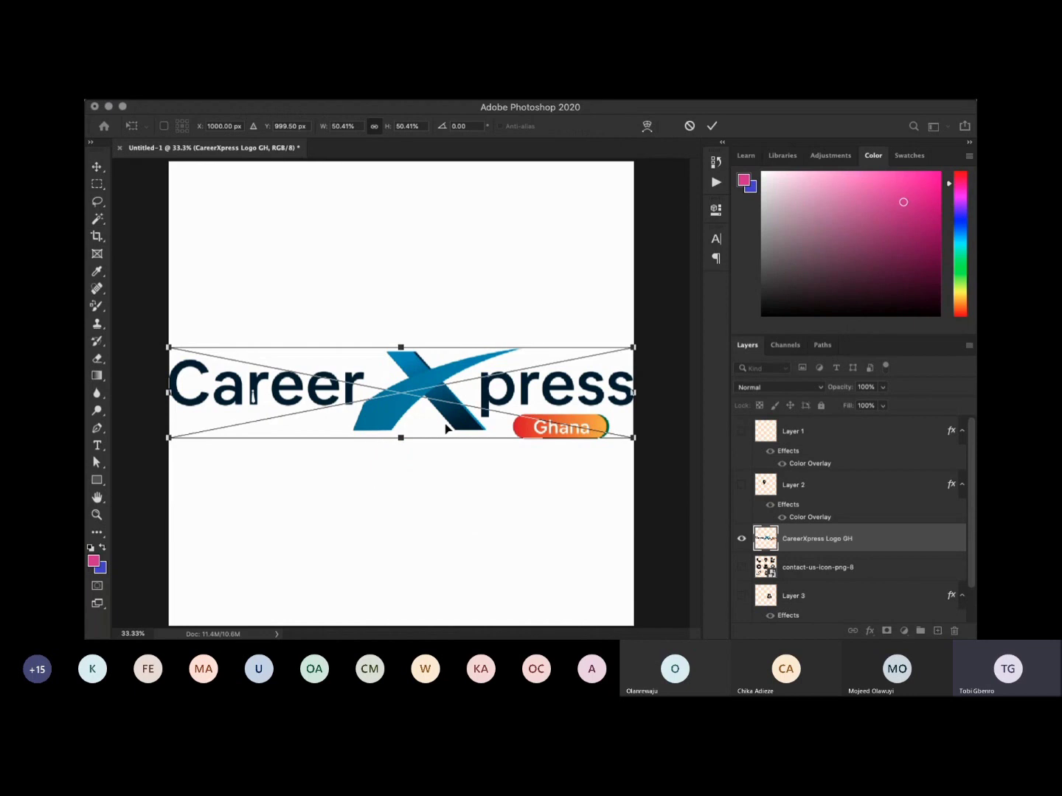
key("Return")
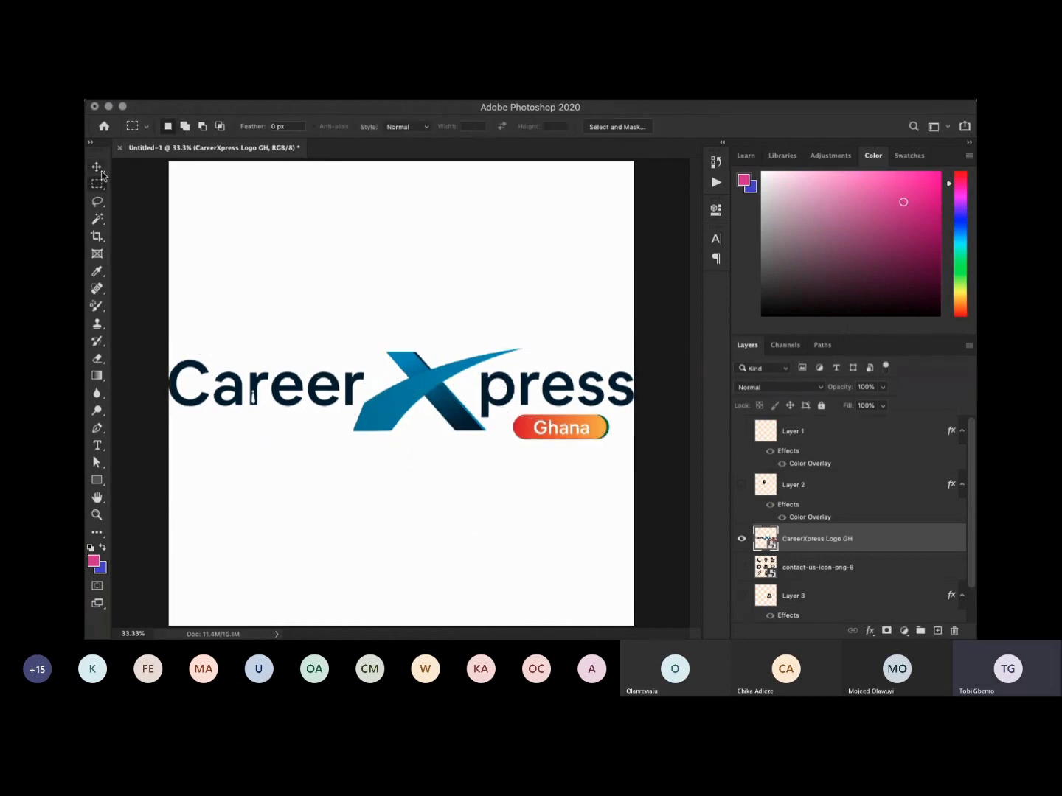
Scale the CareerXpress logo down proportionally to about 39% with the Move tool's transform controls and commit the transformation.
left_click(97, 167)
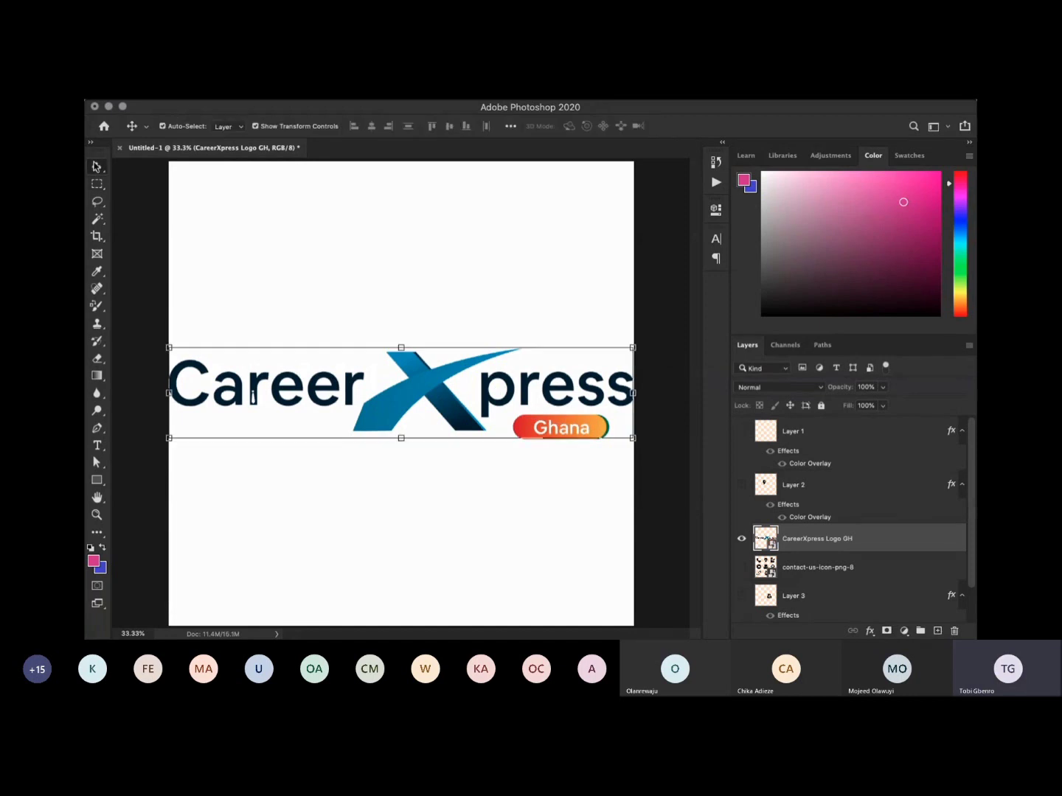
left_click_drag(632, 347, 500, 225)
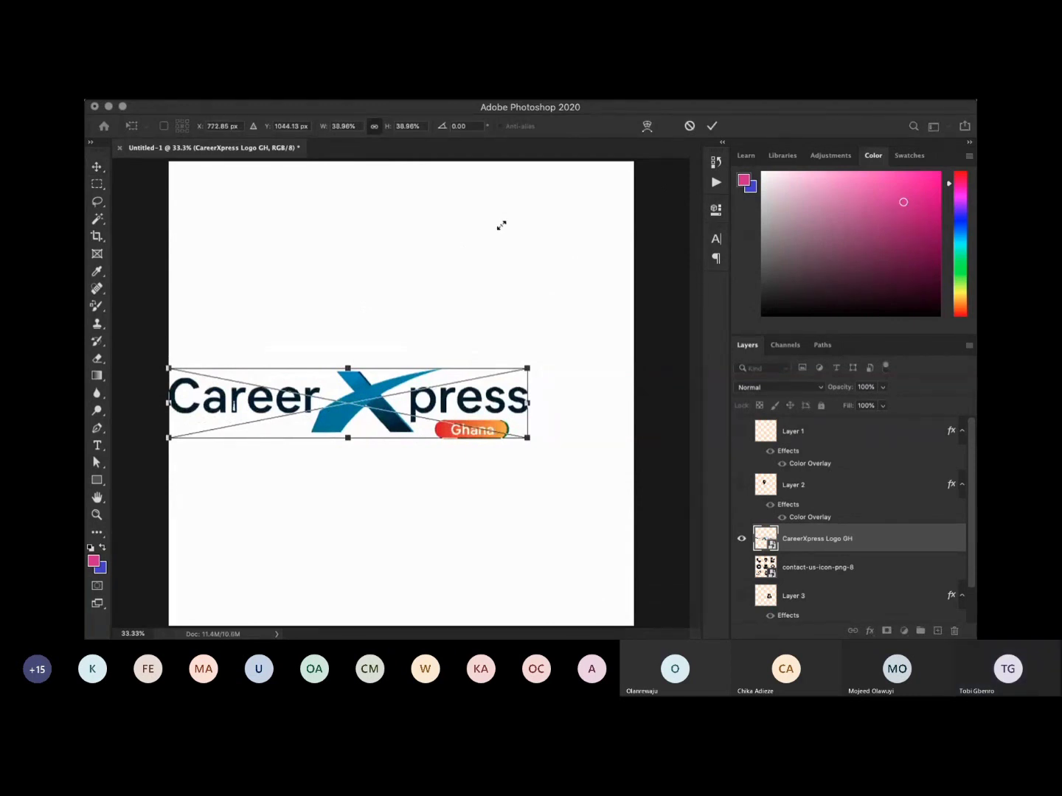
key("Return")
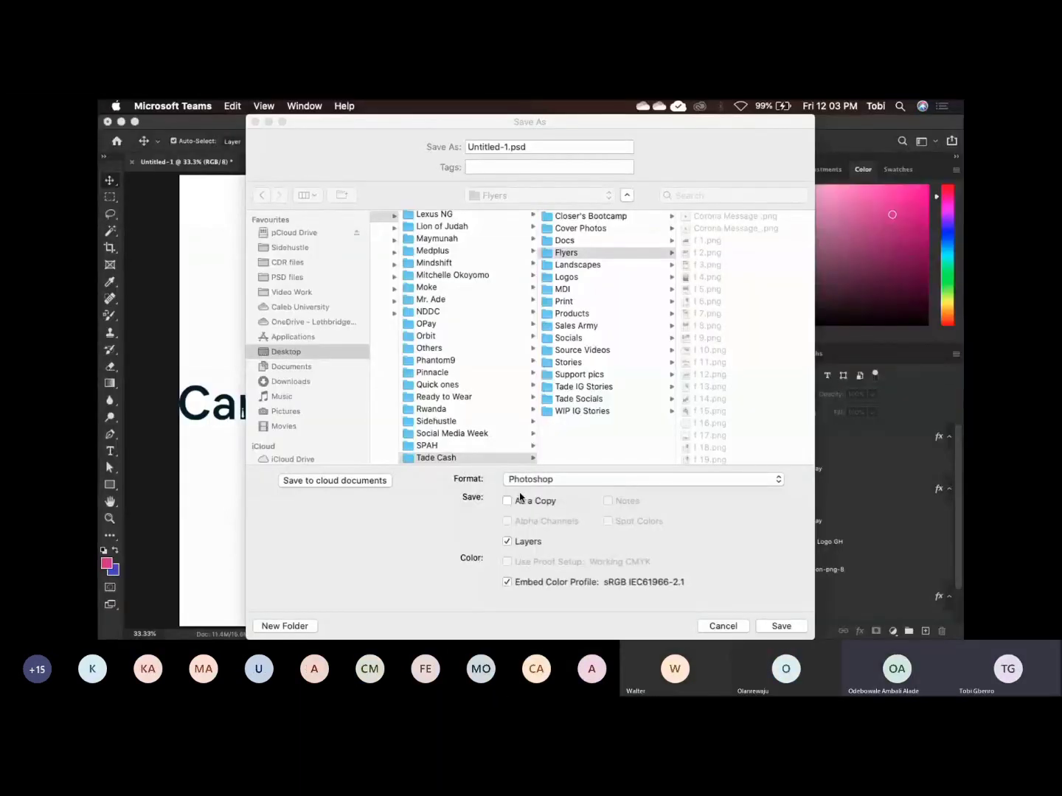
Try to save the document as a JPEG copy on the Desktop, and cancel the save.
left_click(361, 562)
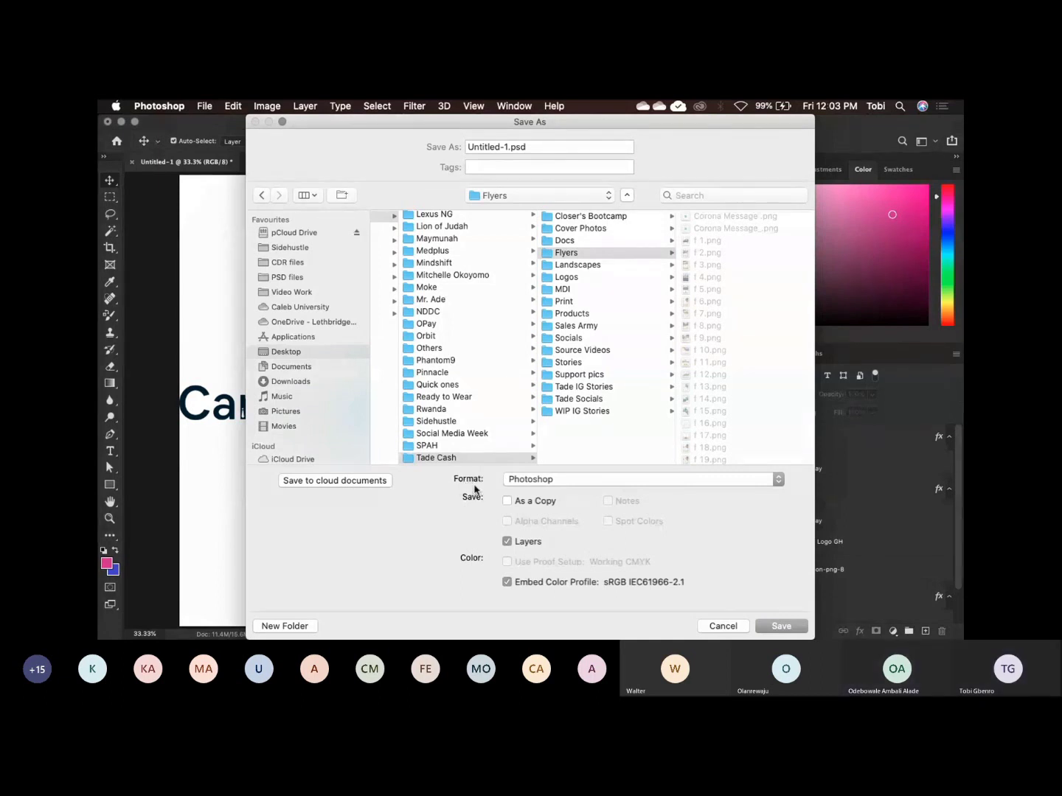
left_click(548, 486)
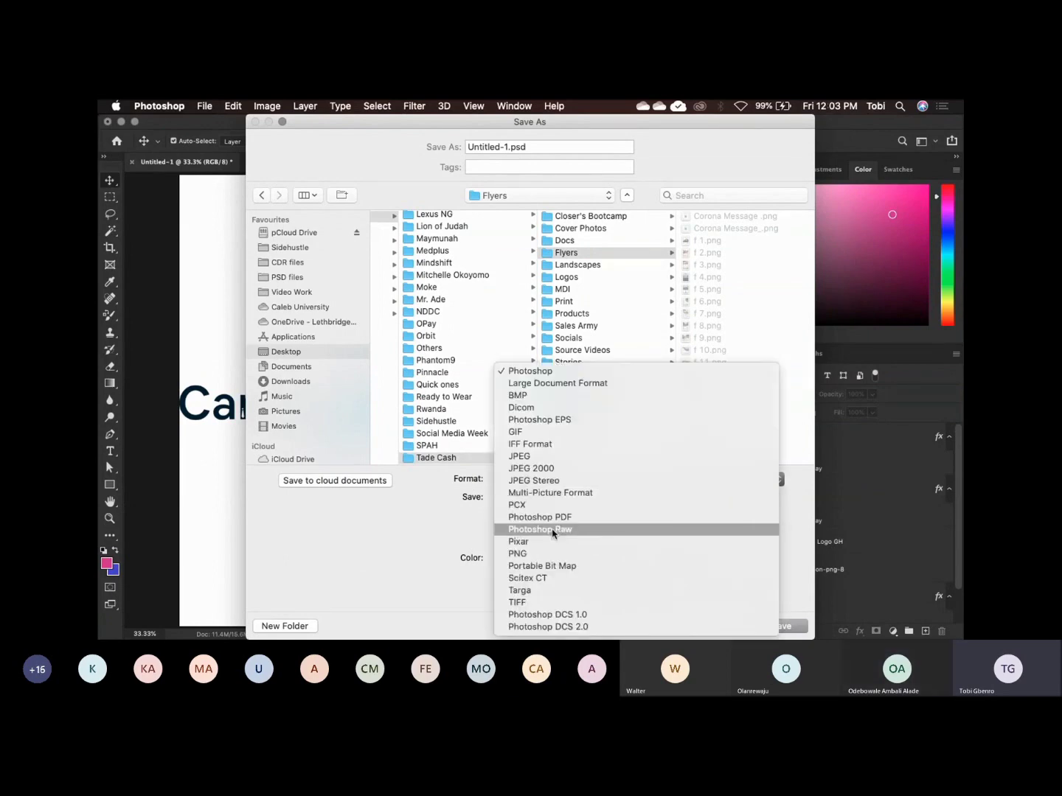
left_click(559, 462)
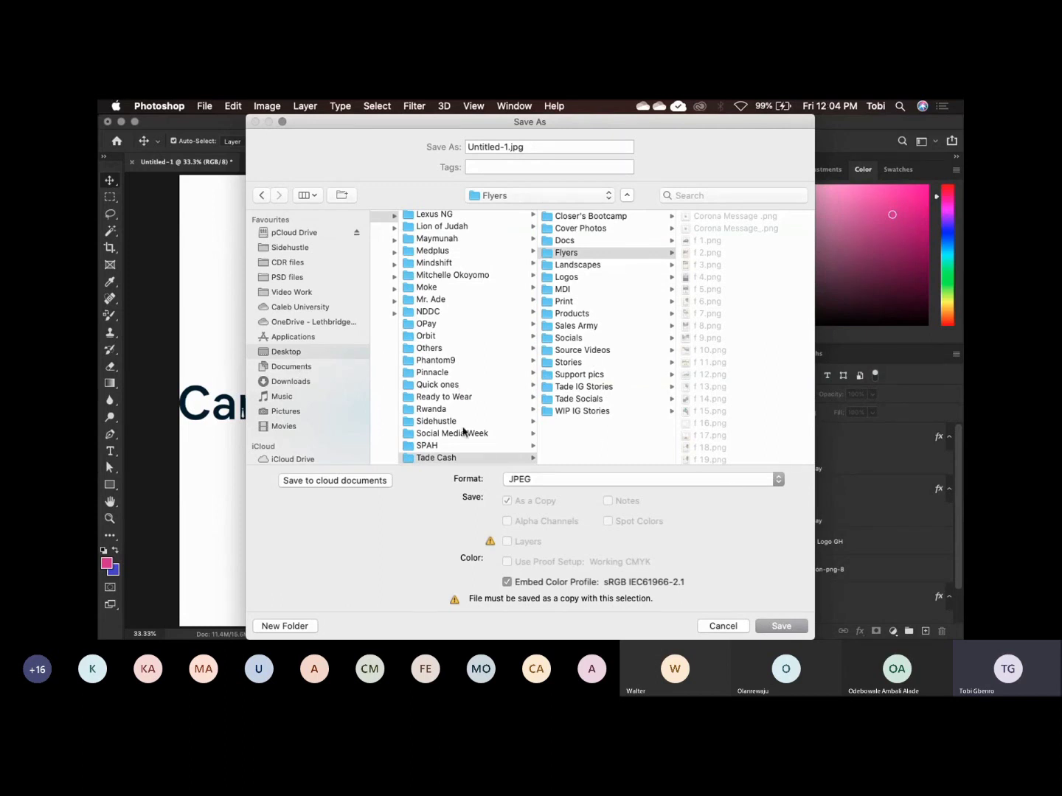
key("super+shift+d")
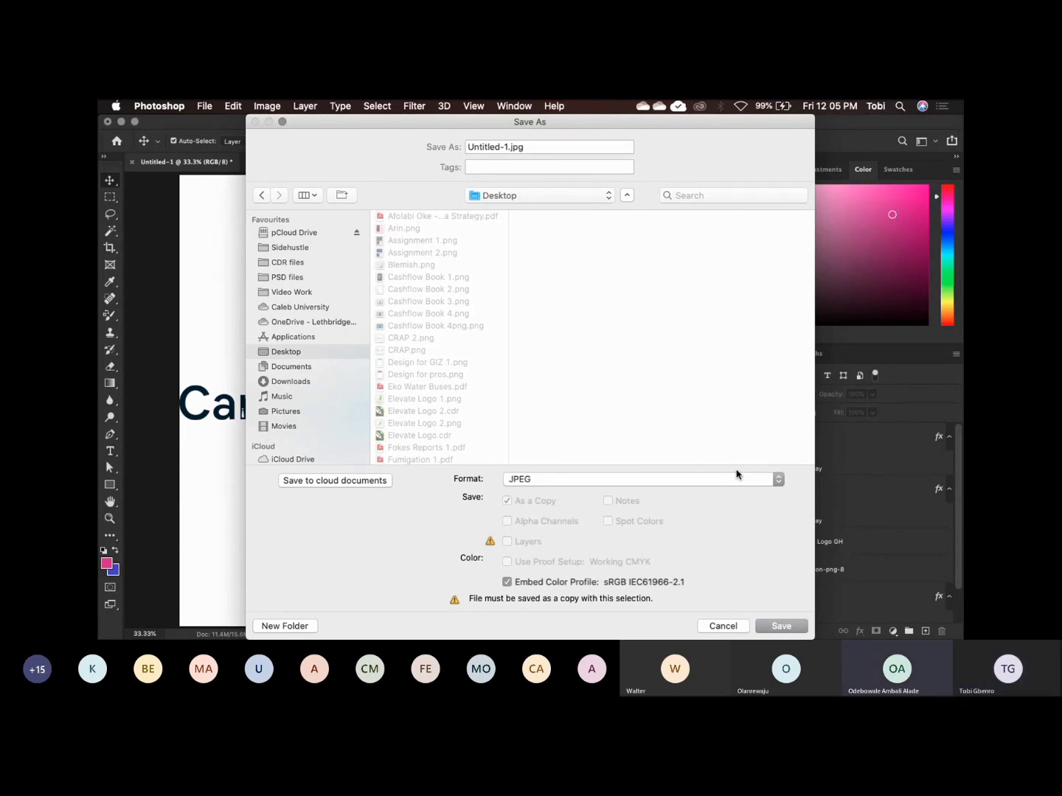
left_click(720, 626)
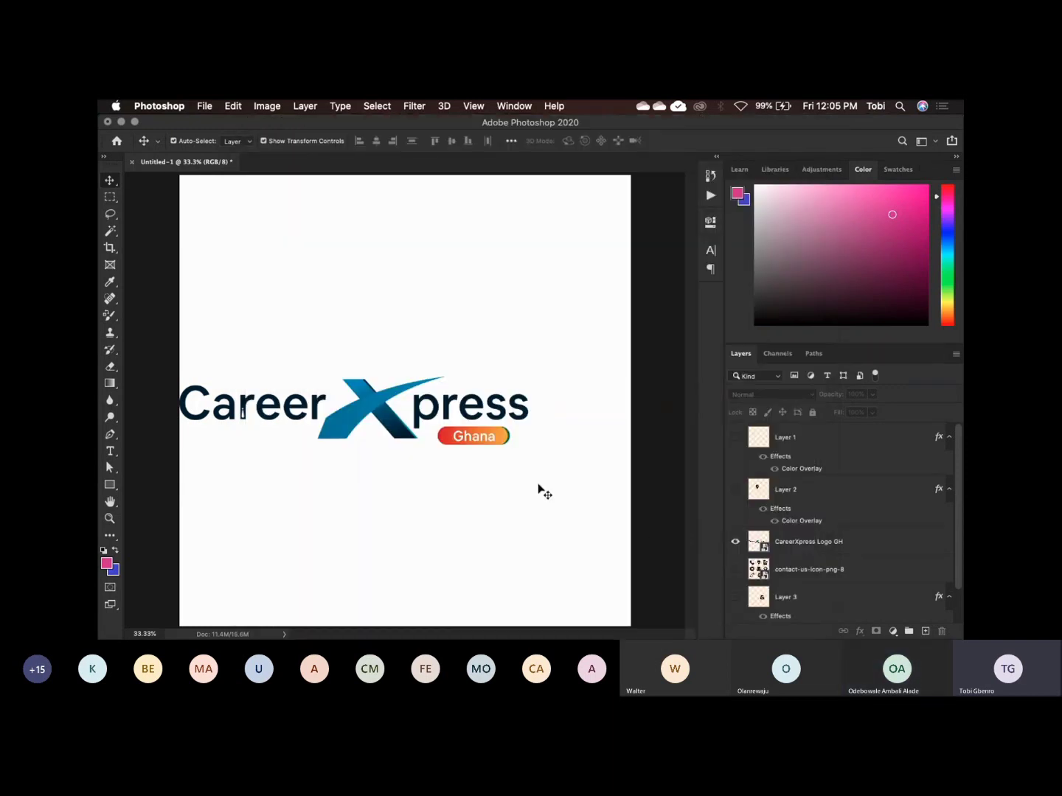
Try to save the document in JPEG format under the name assignment, and cancel the save.
left_click(205, 107)
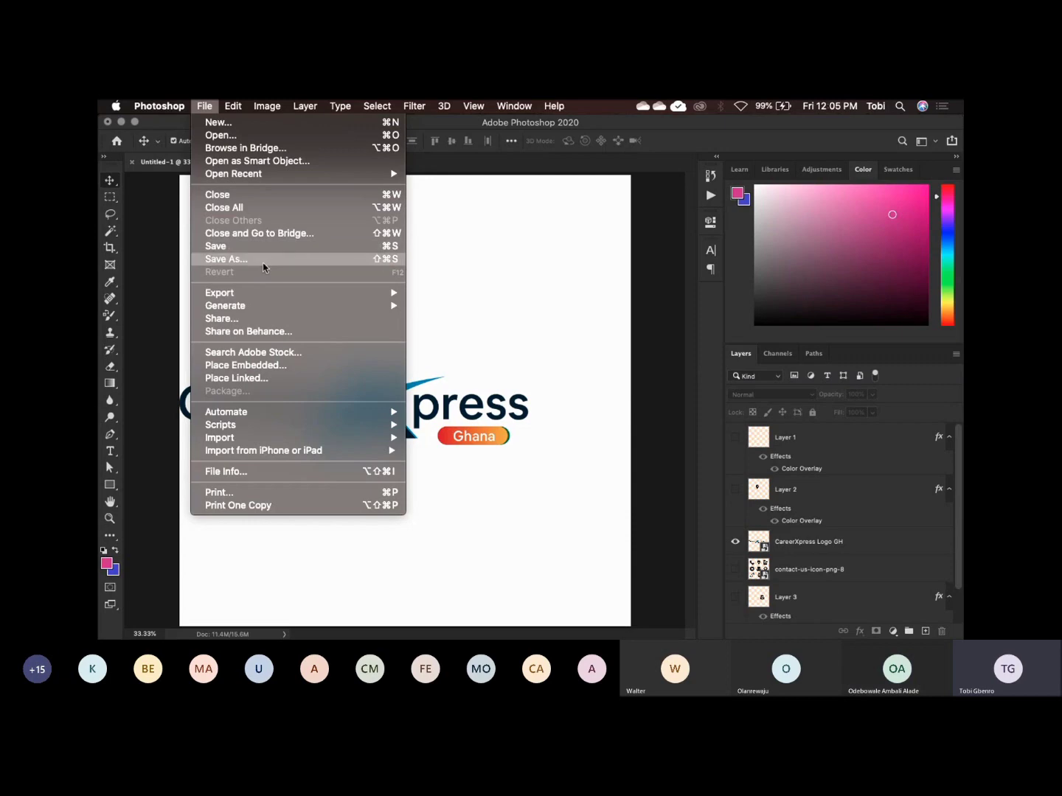
left_click(262, 268)
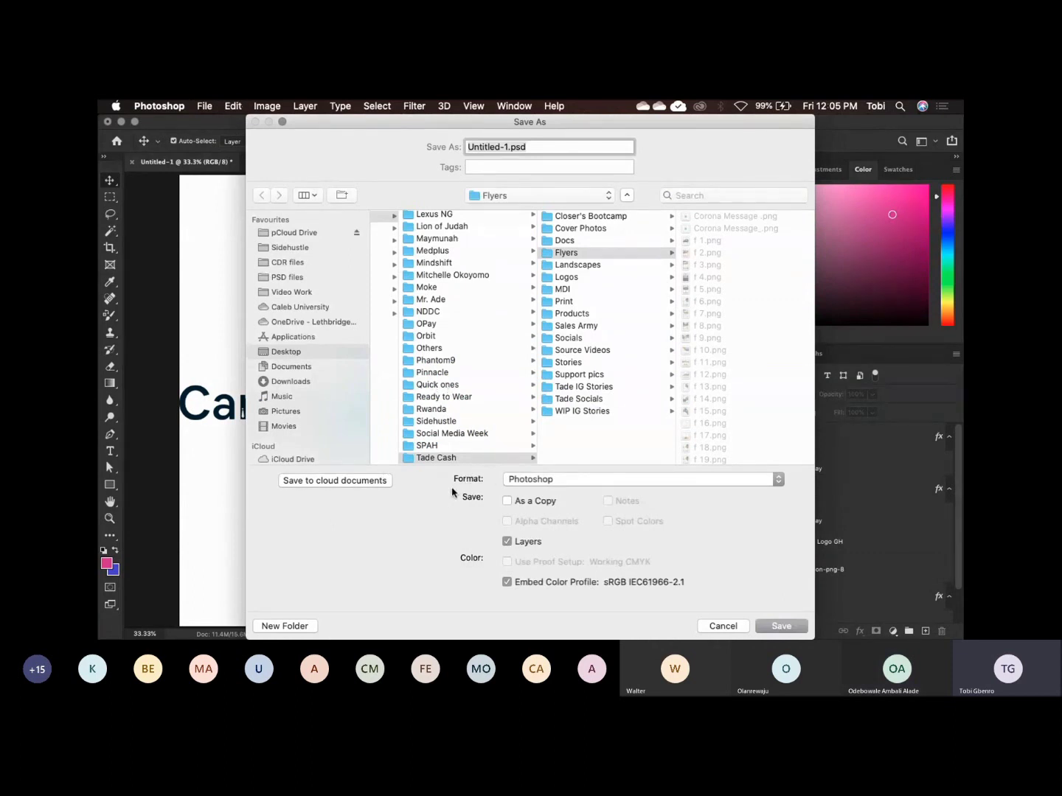
left_click(575, 480)
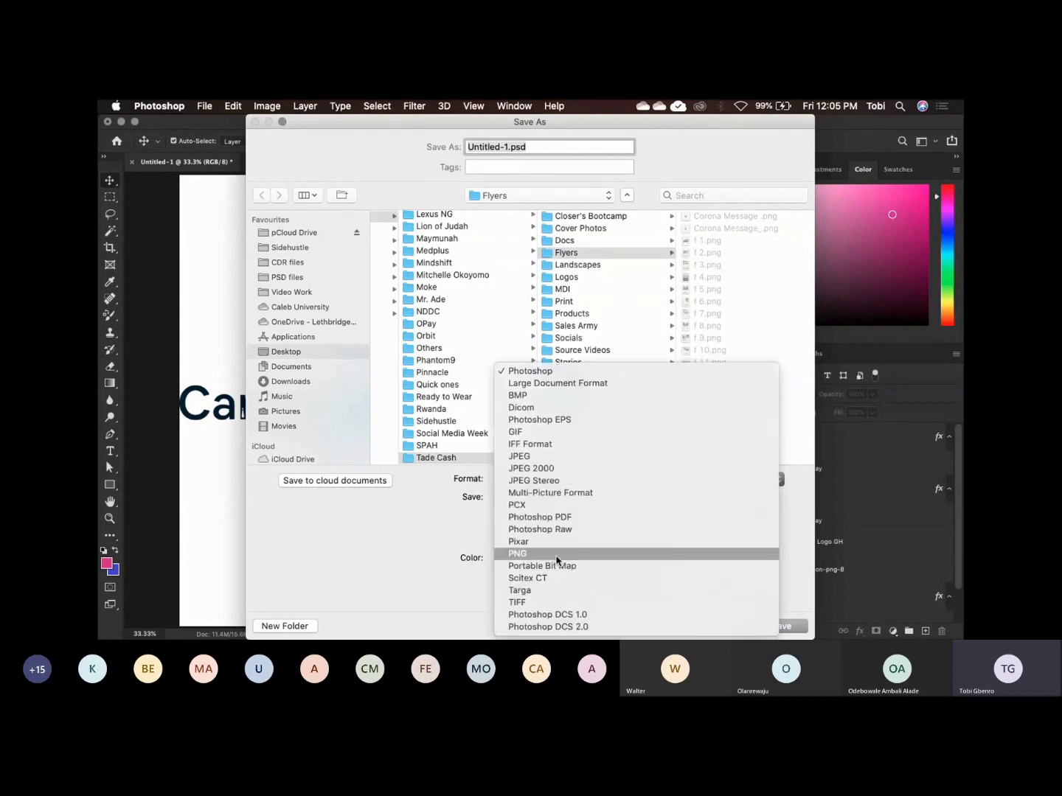
left_click(530, 458)
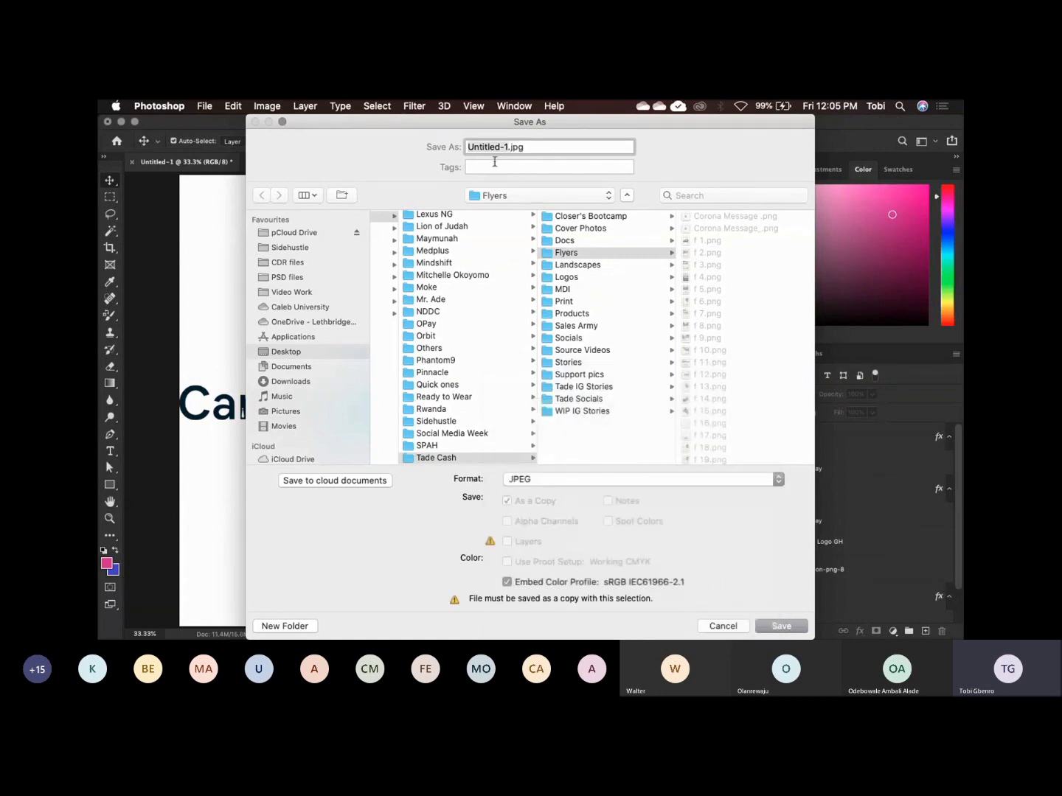
type("assignment")
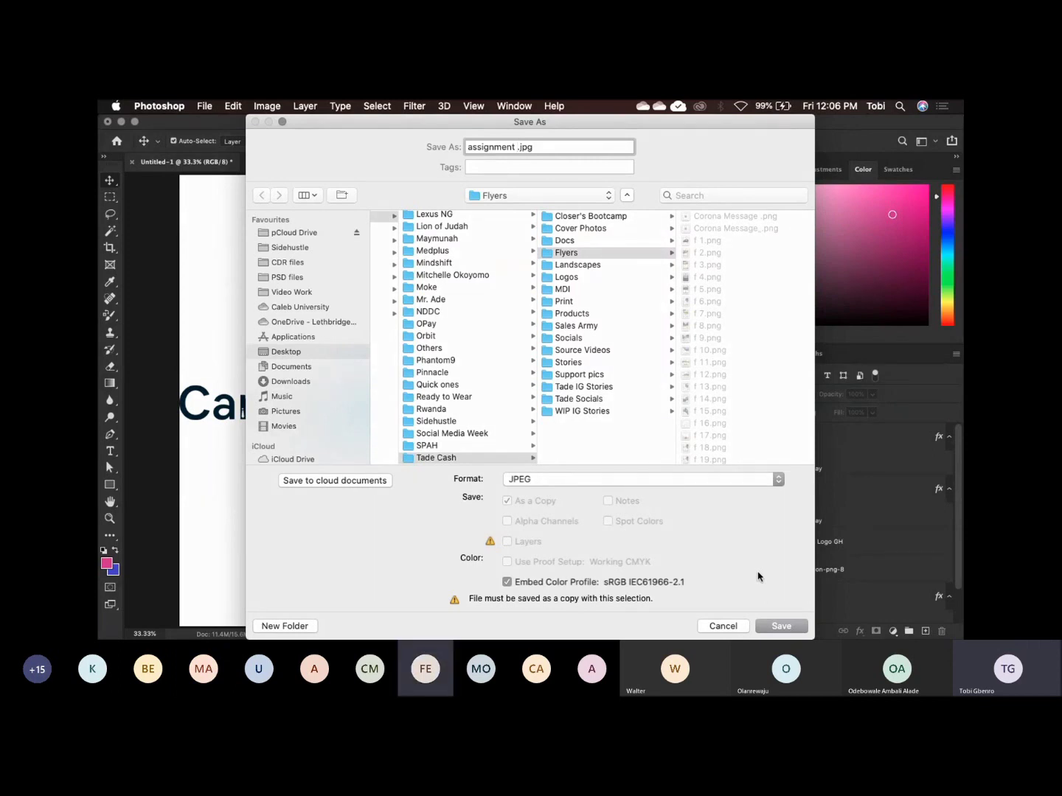
left_click(728, 628)
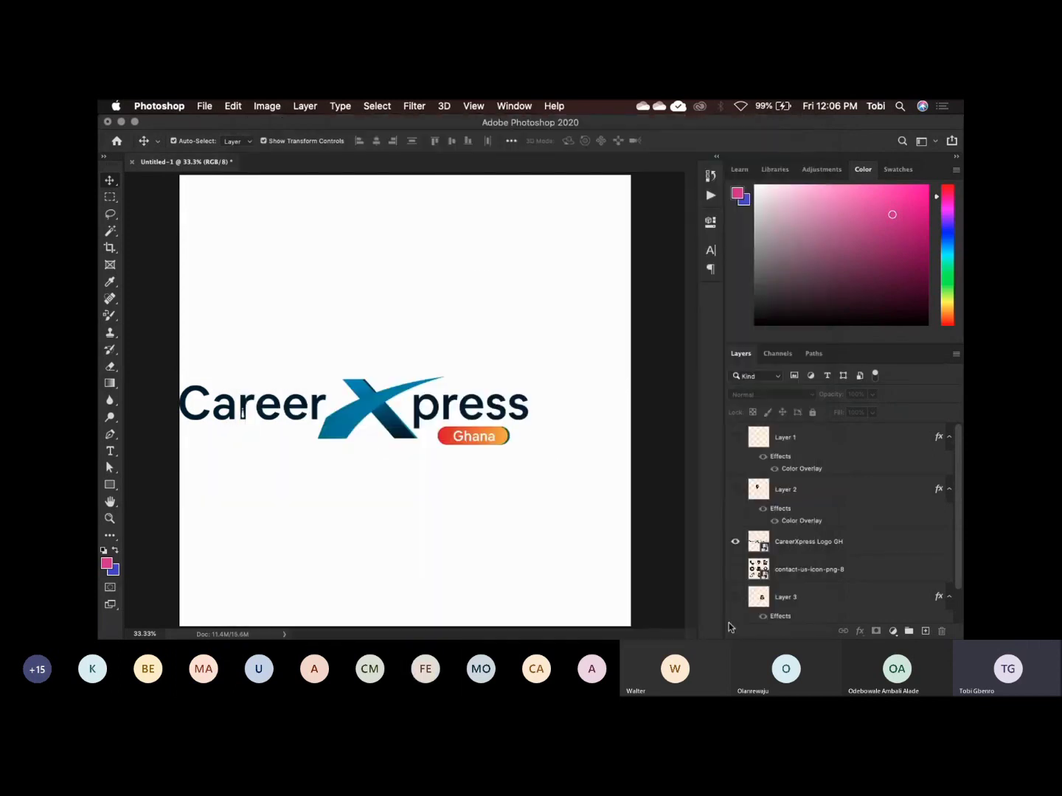
Switch to Microsoft Edge, close the open image preview and preview the nine-icon outline set from flaticon.com.
key("ctrl+Up")
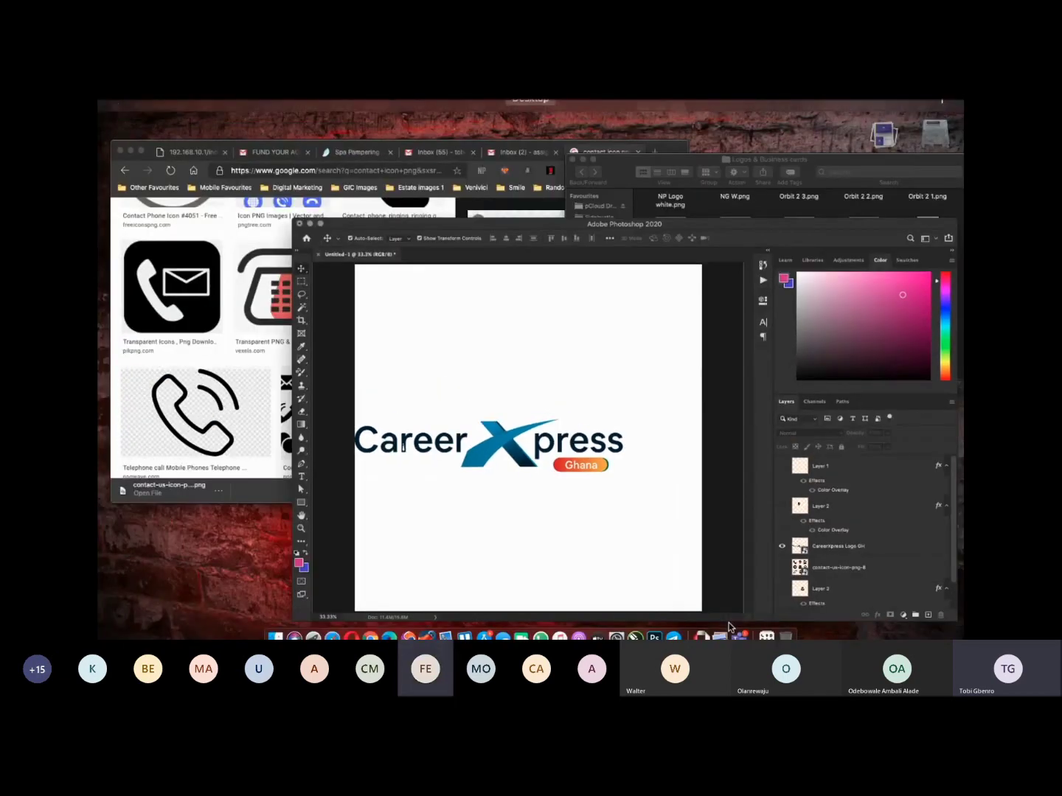
left_click(398, 379)
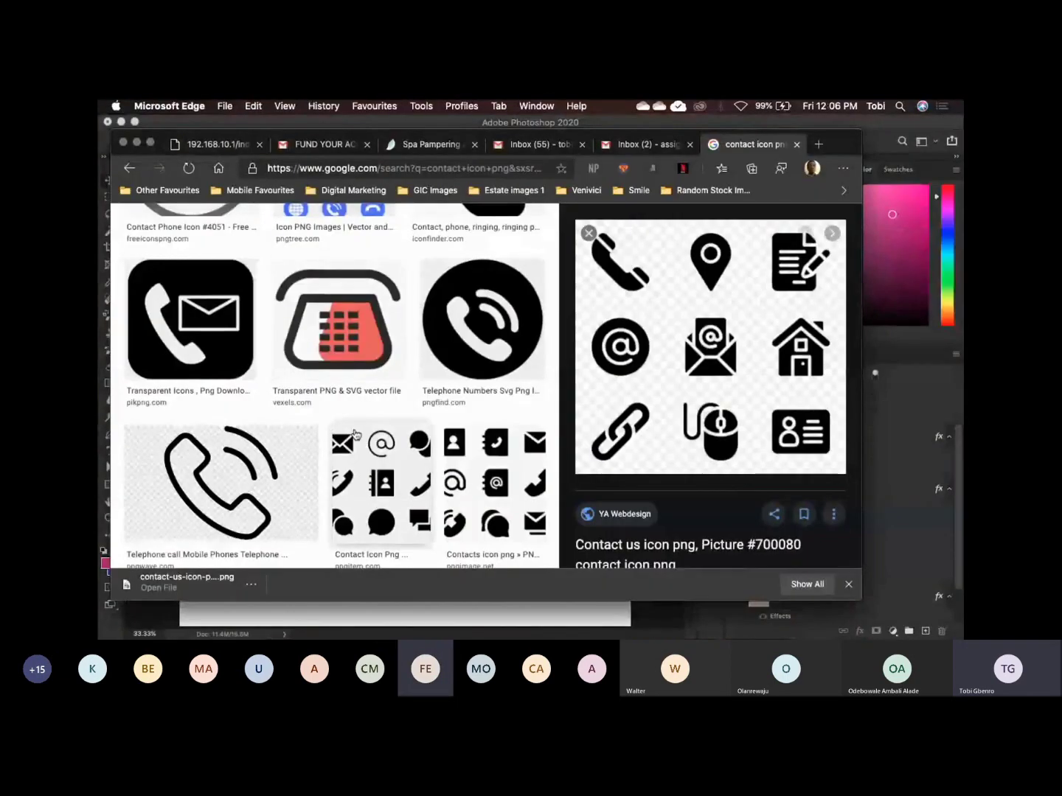
left_click(589, 233)
scroll(549, 422, "up", 5)
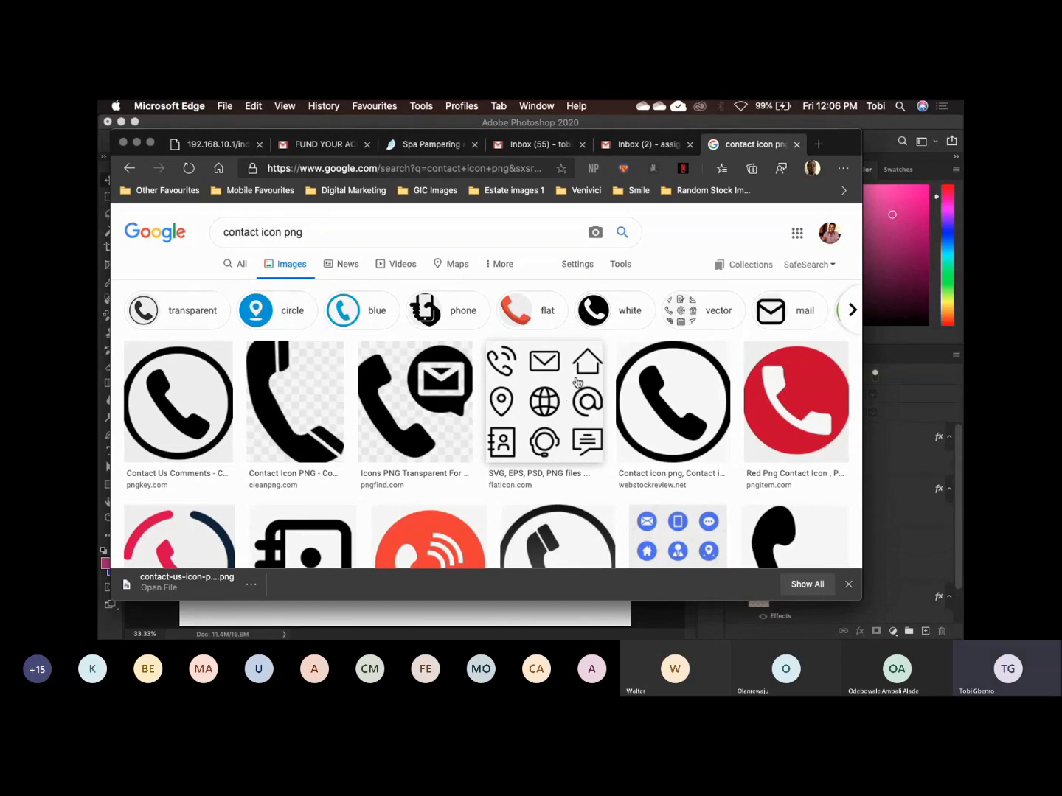
left_click(527, 390)
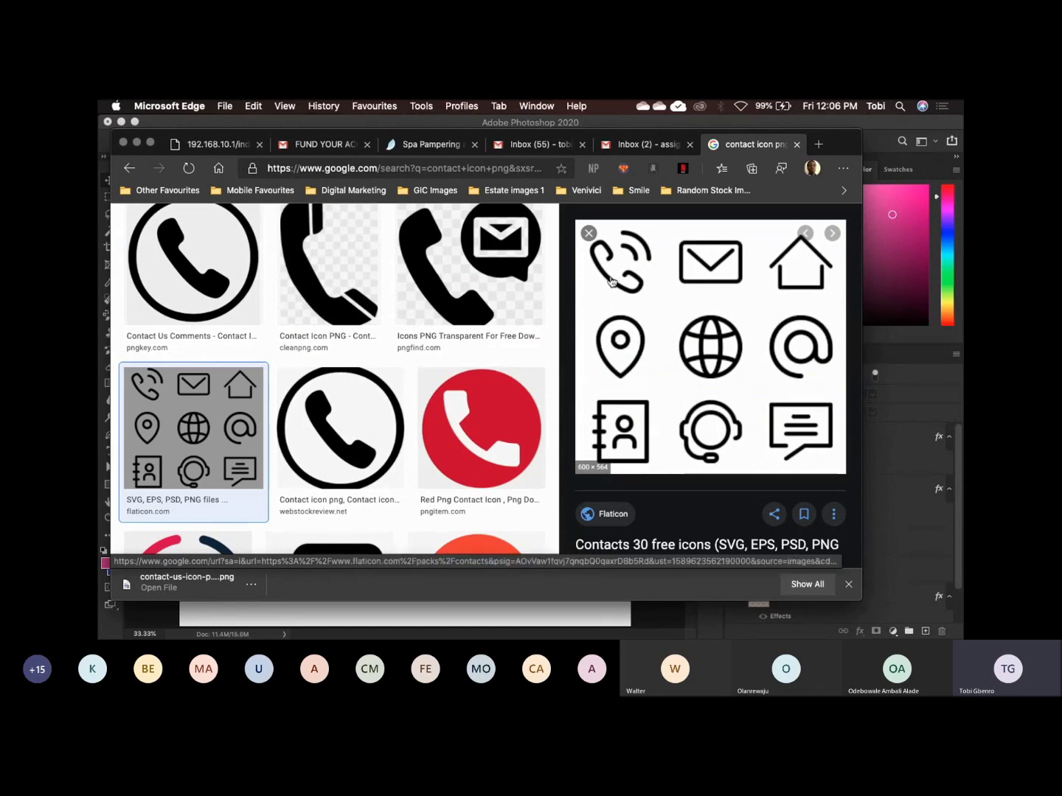
left_click(589, 233)
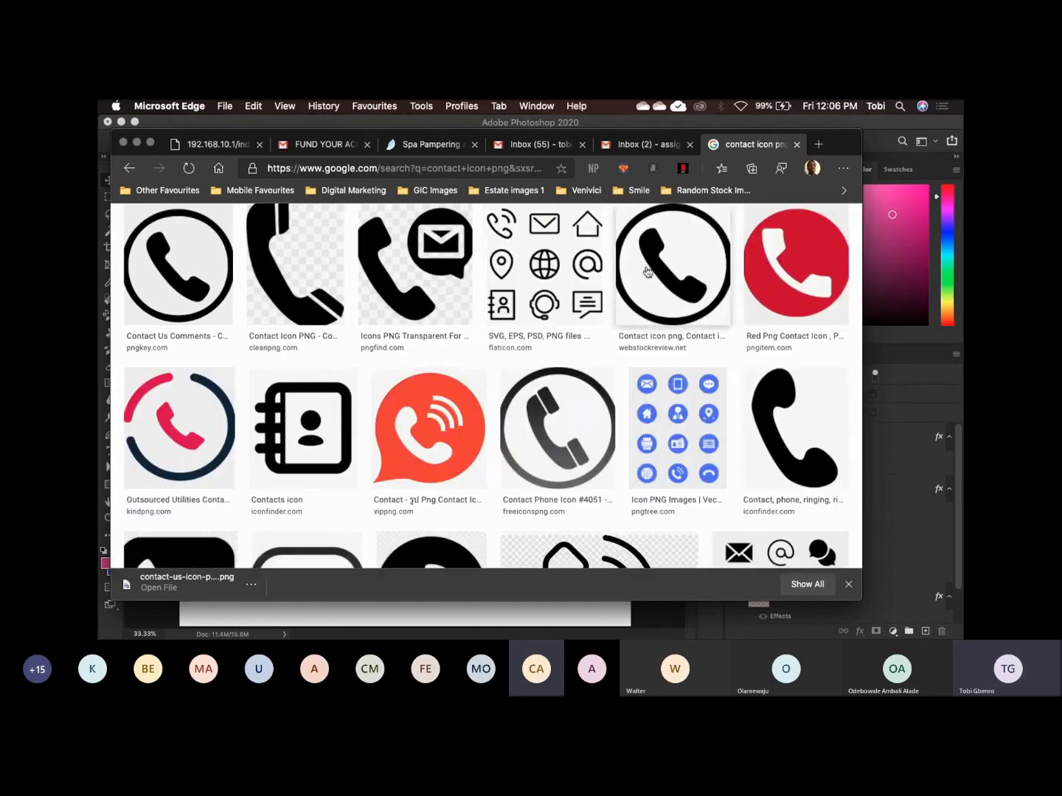
Preview the pink and navy phone icon from kindpng.com and the circled black phone icon from pngkey.com.
left_click(181, 408)
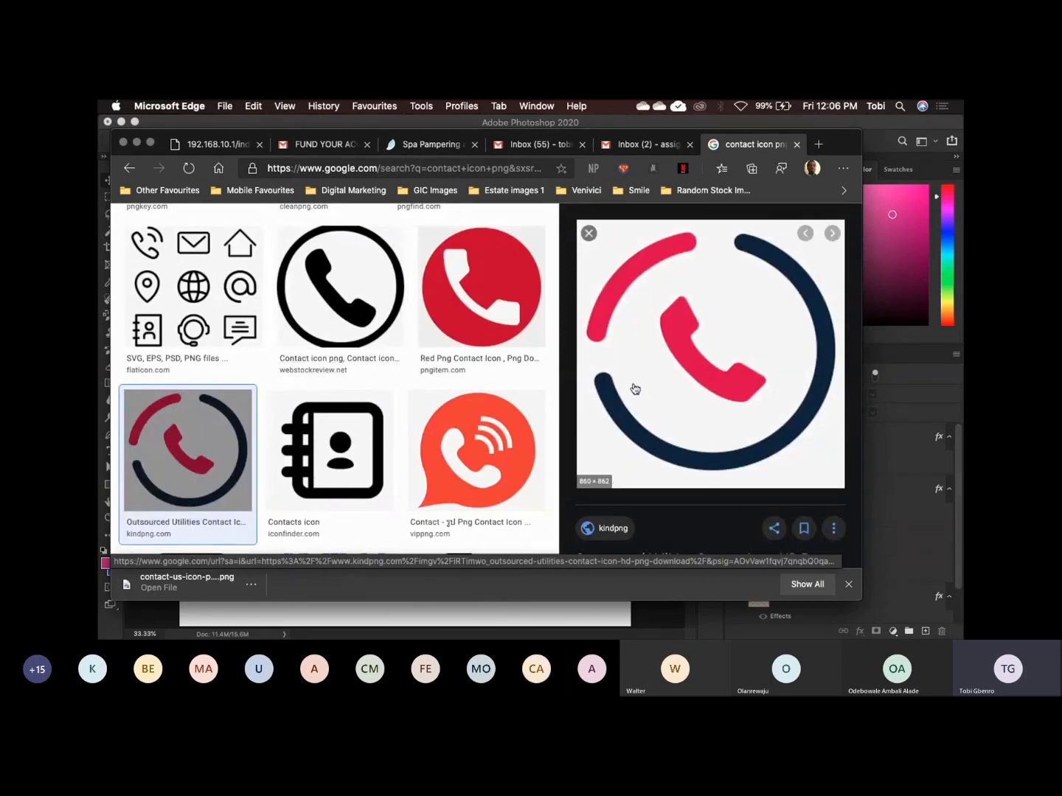
left_click(589, 234)
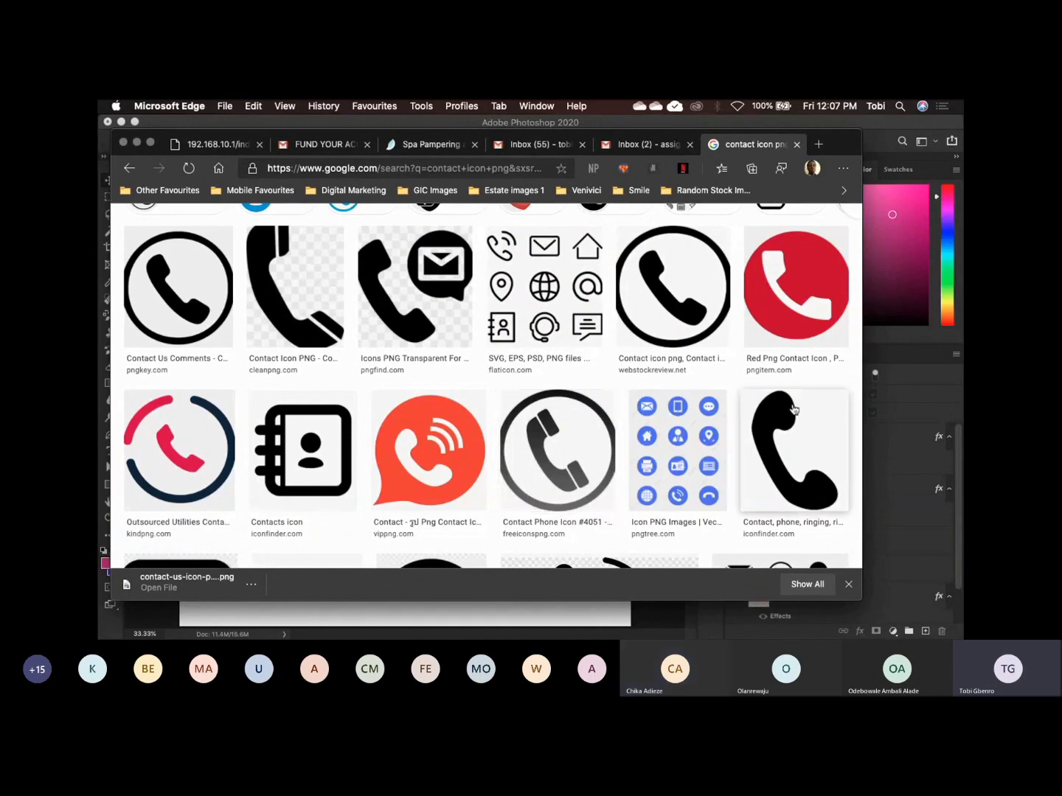
scroll(580, 426, "up", 2)
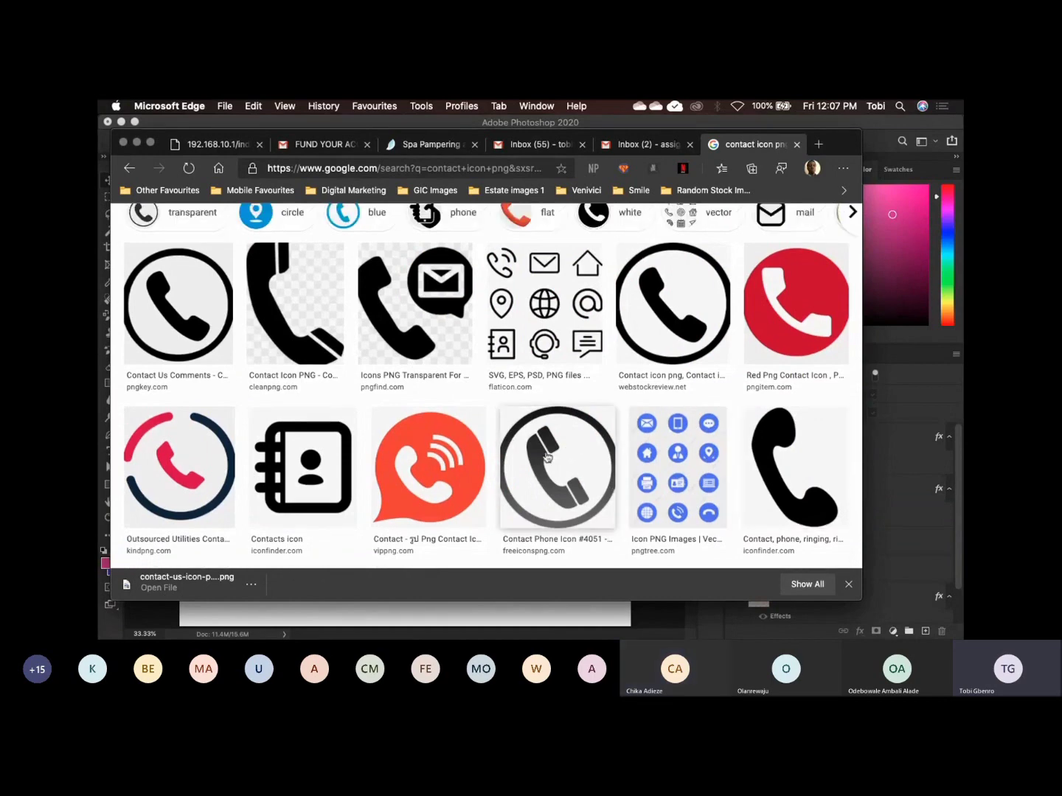
left_click(163, 327)
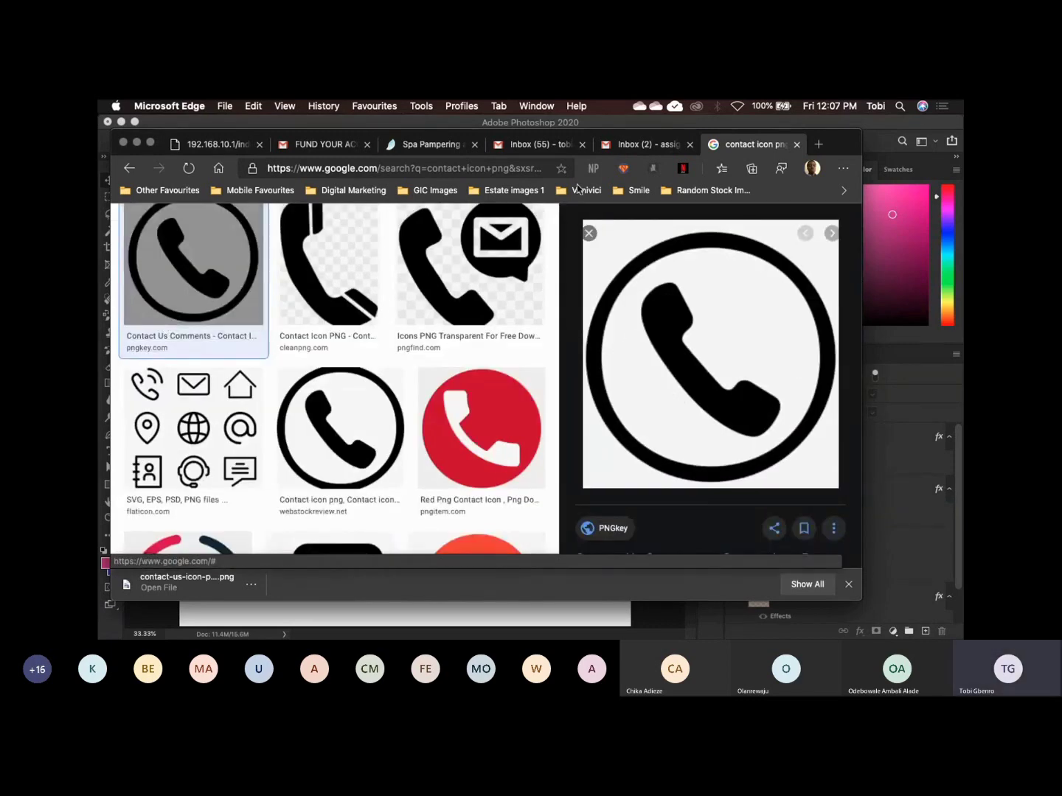
left_click(590, 233)
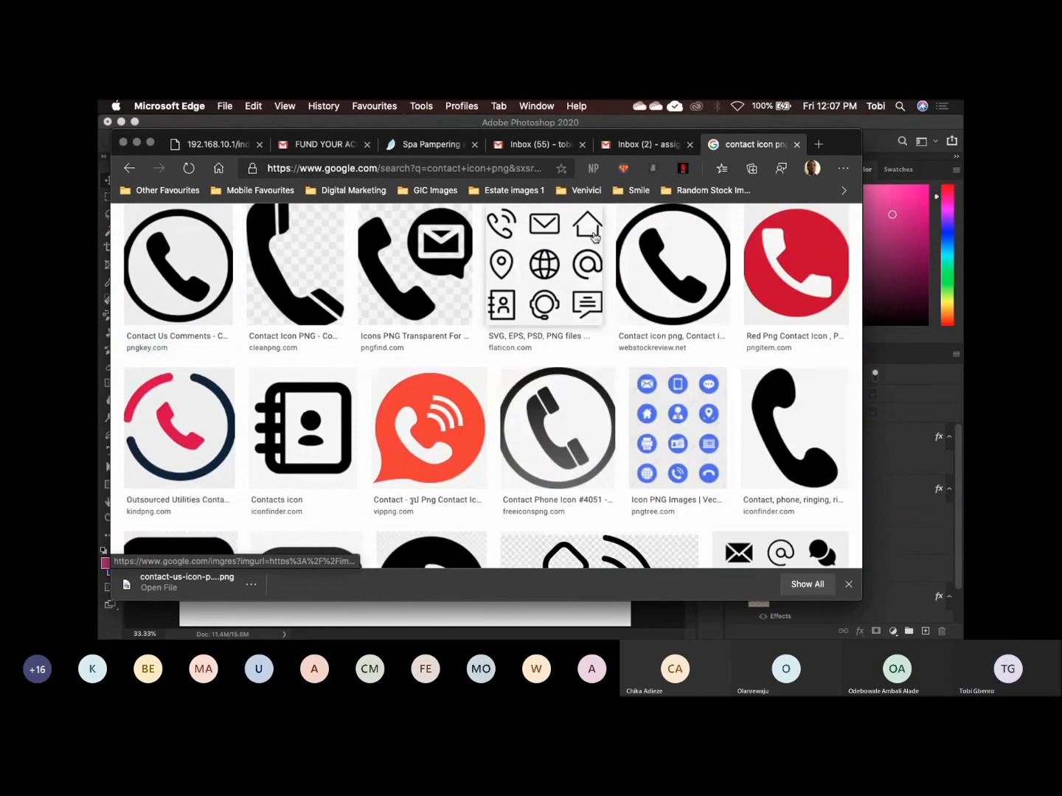
Preview the white phone on a dark circle from clipartart.com and the blue circled phone icon from kindpng.com.
scroll(542, 474, "down", 10)
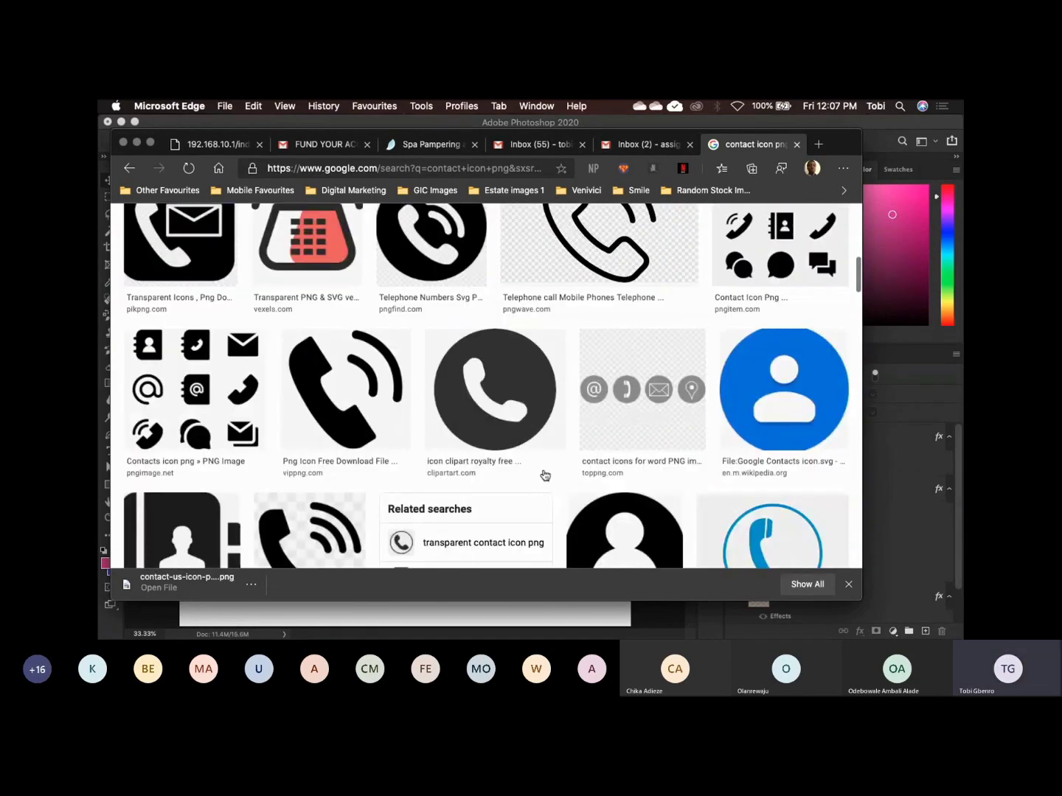
left_click(504, 318)
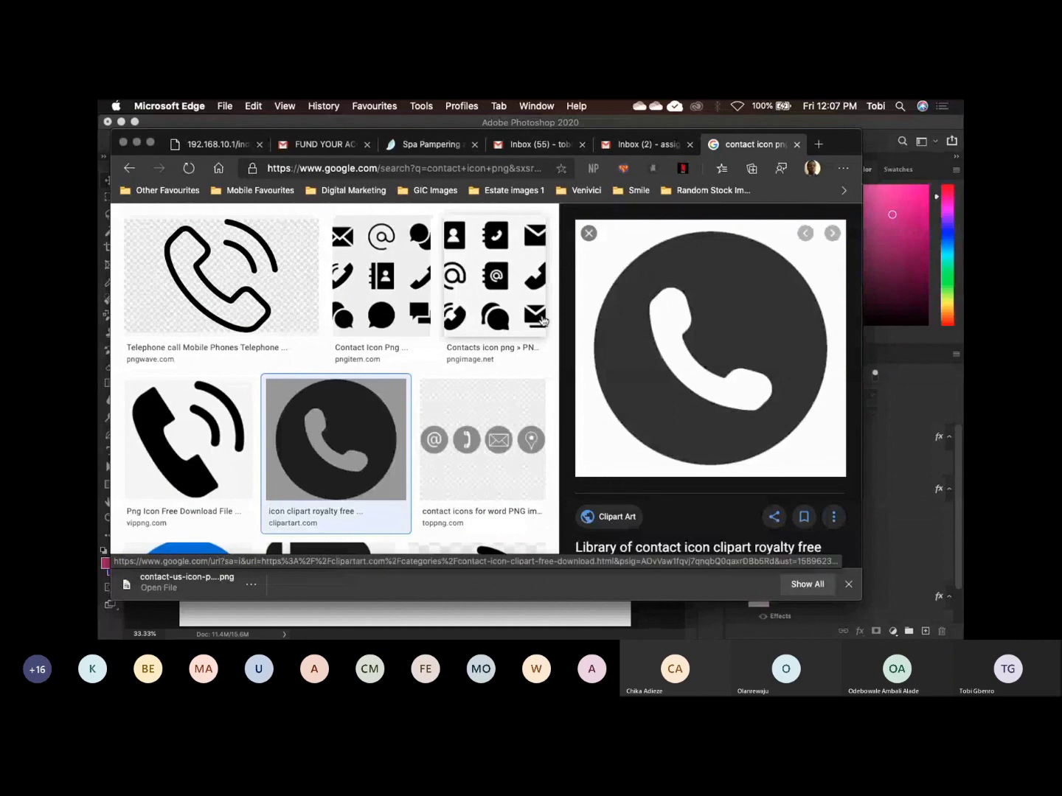
left_click(588, 235)
scroll(552, 368, "down", 5)
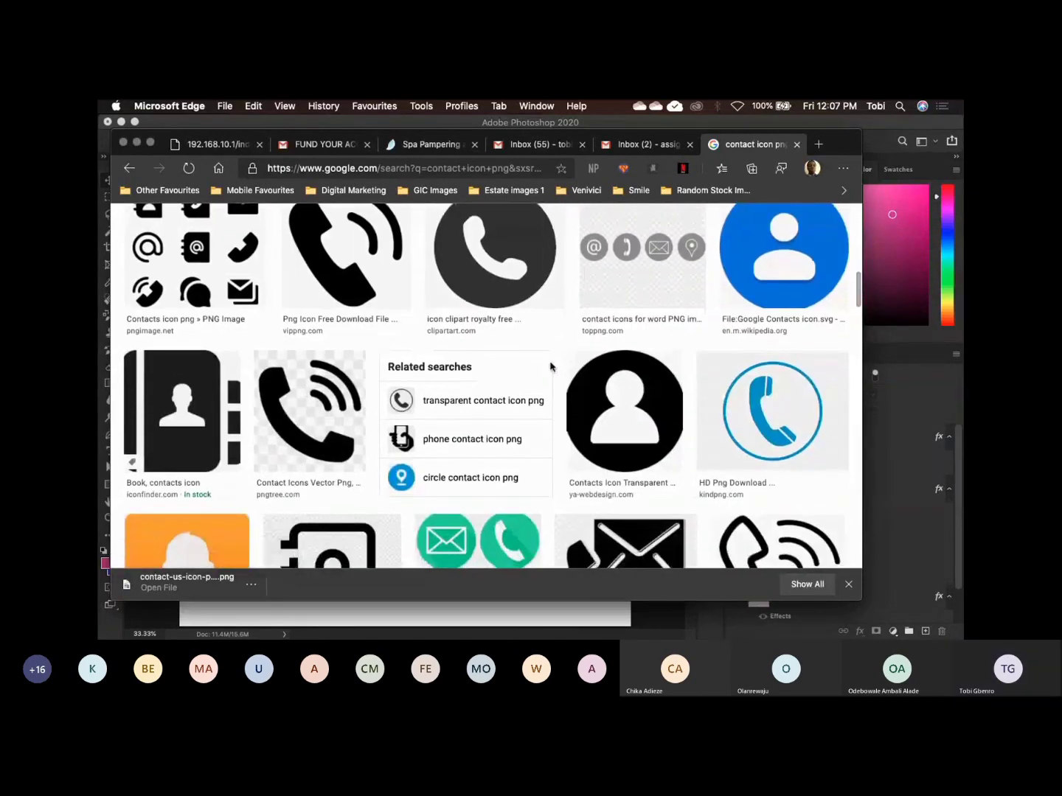
left_click(798, 389)
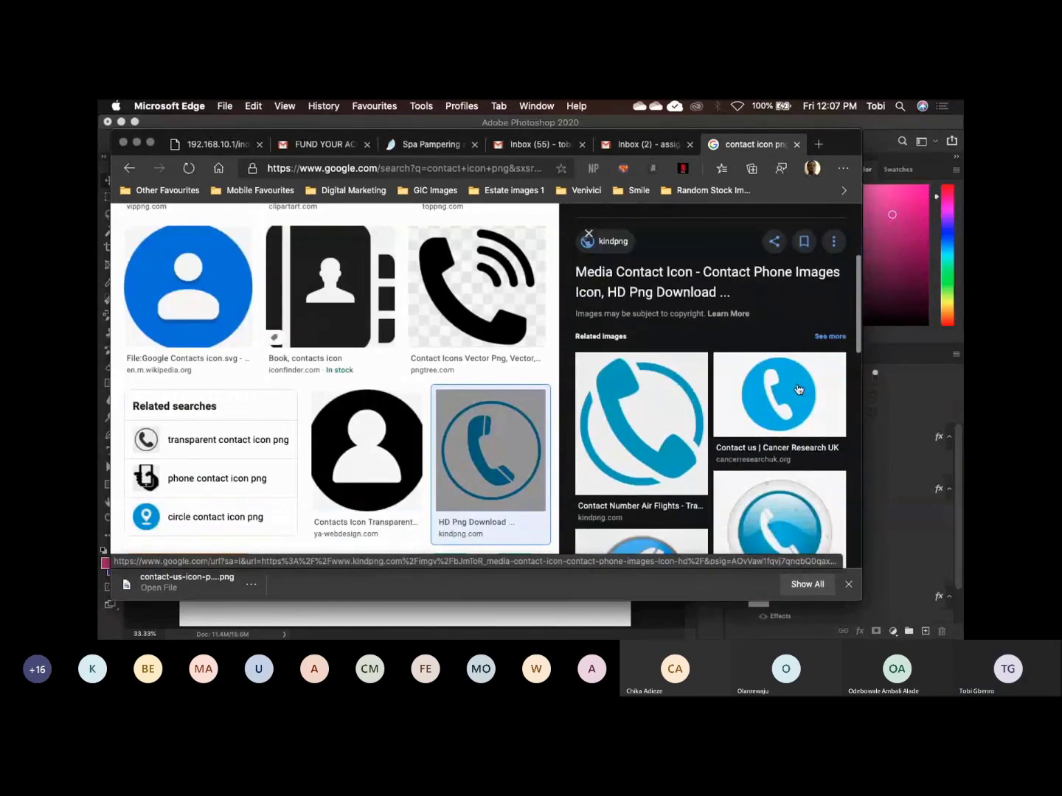
left_click(587, 233)
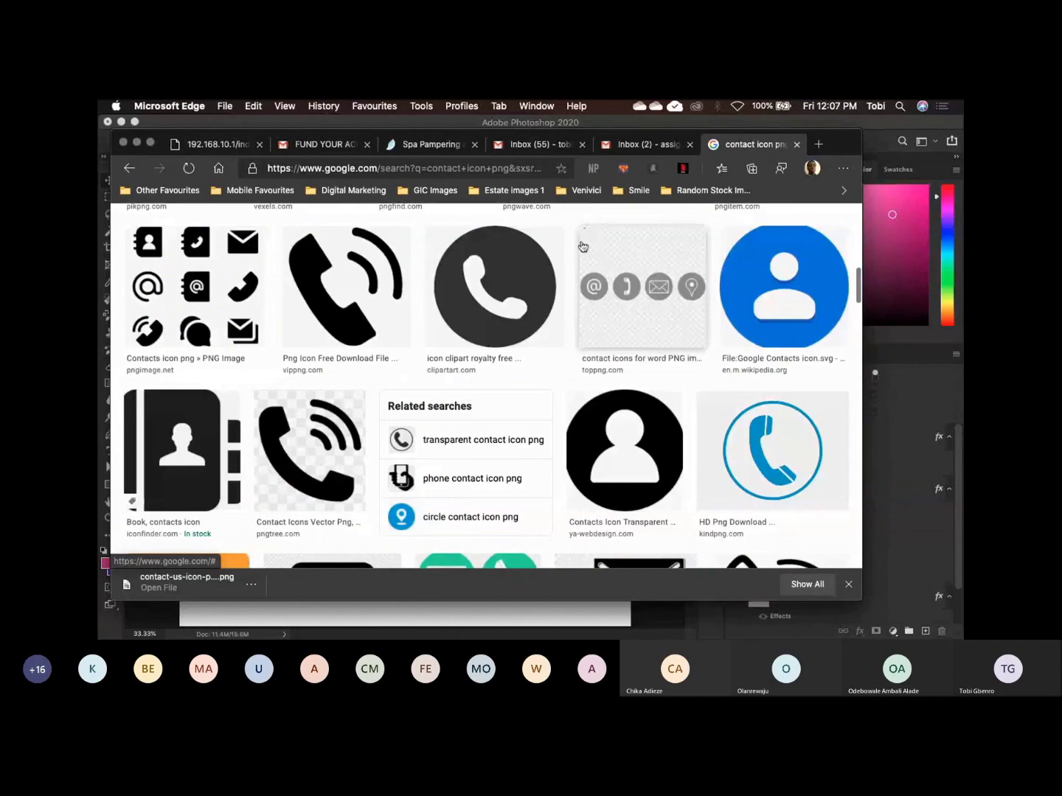
Preview the black ringing handset icon from vippng.com and the red circular phone icon from pngitem.com.
scroll(547, 377, "up", 5)
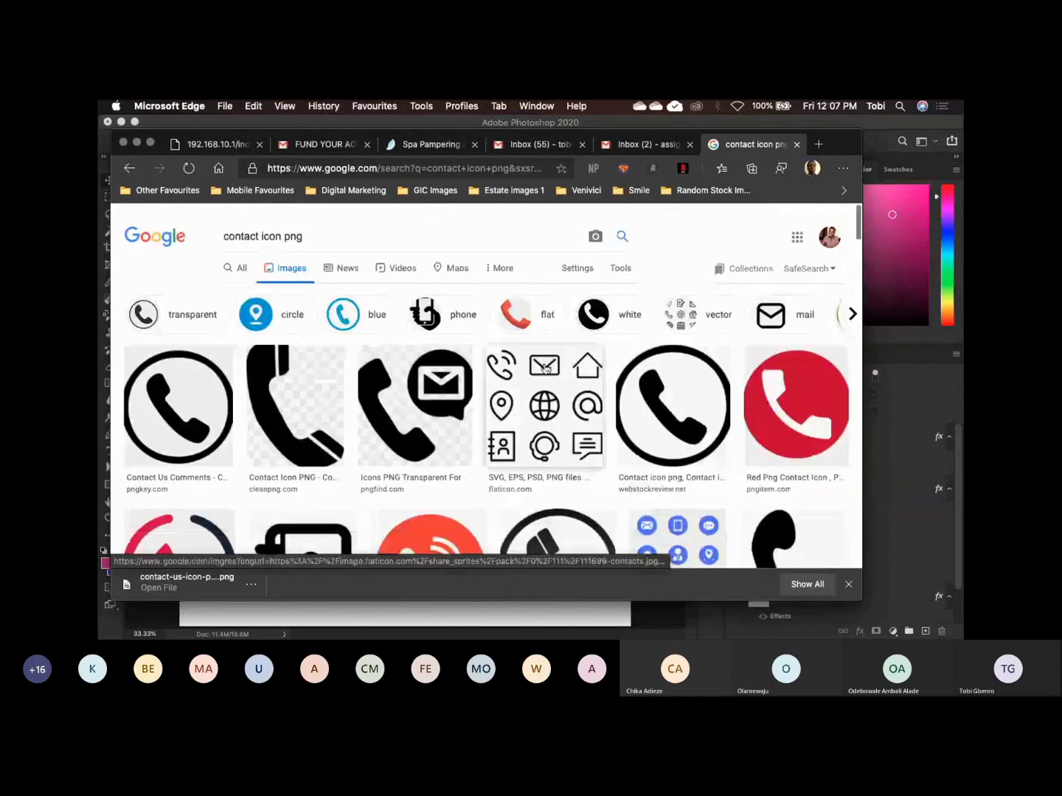
scroll(544, 369, "down", 5)
left_click(339, 379)
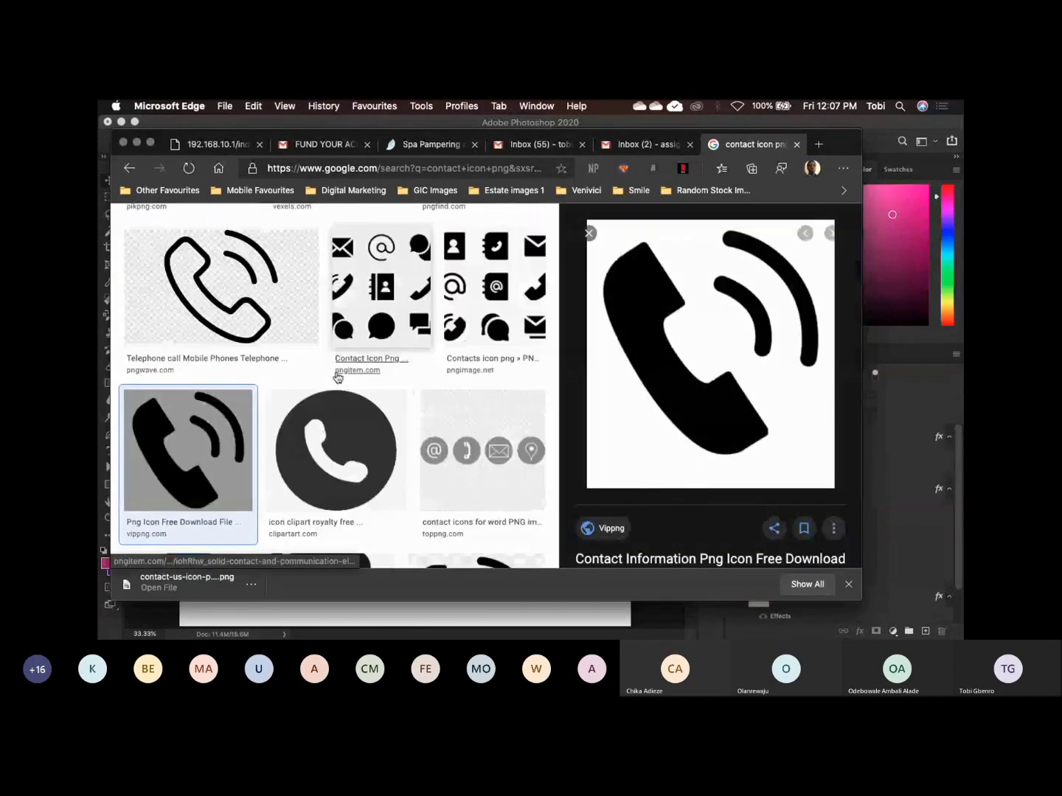
scroll(338, 378, "down", 5)
left_click(500, 443)
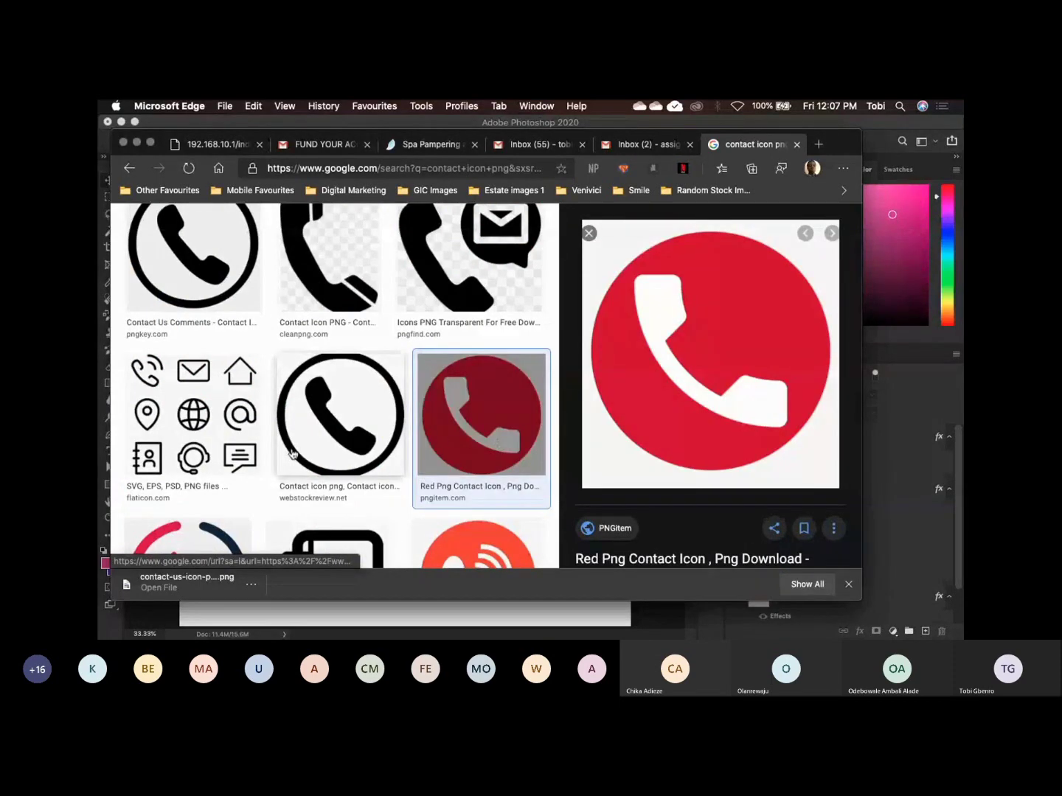
Close the red phone icon preview and preview the solid nine-icon contact sets from pngimage.net and pngitem.com.
scroll(294, 453, "up", 10)
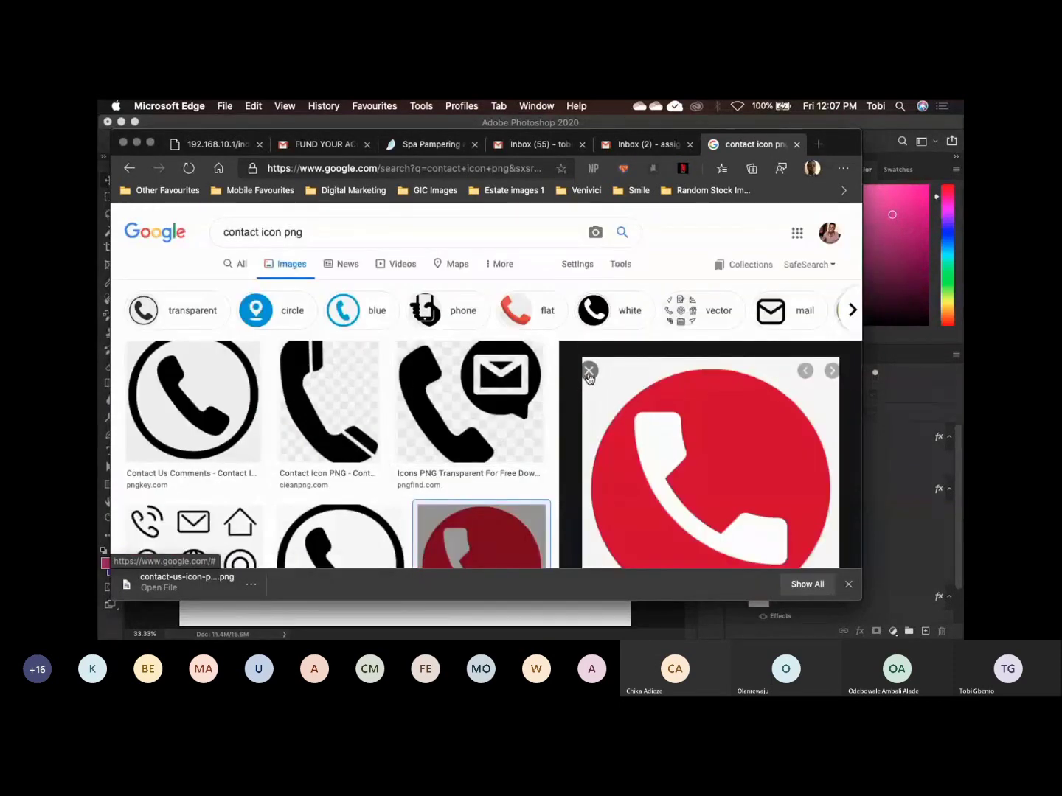
left_click(589, 379)
scroll(589, 379, "down", 5)
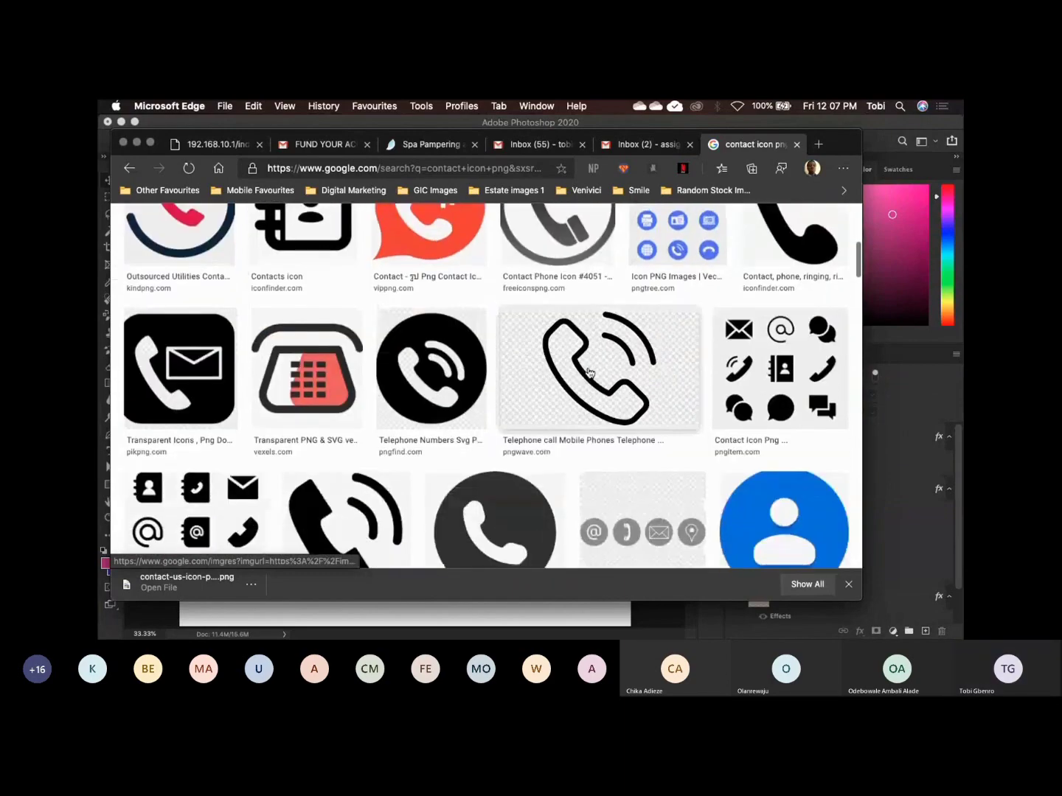
scroll(589, 373, "down", 1)
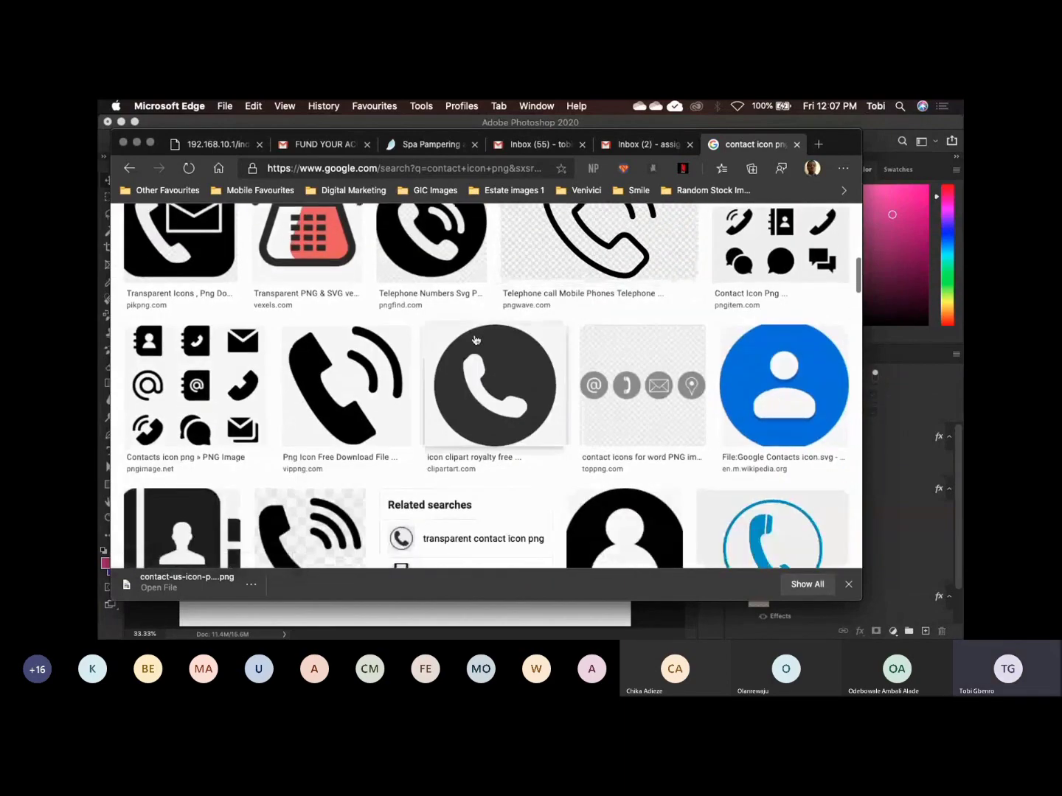
left_click(178, 400)
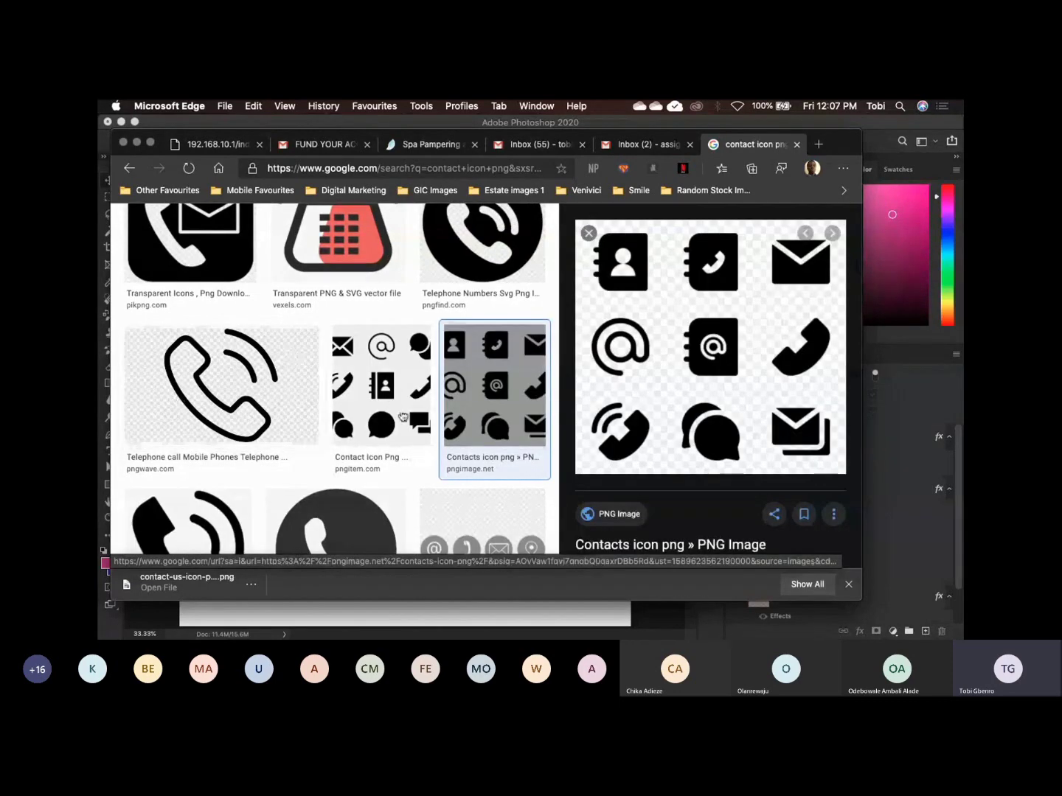
left_click(392, 403)
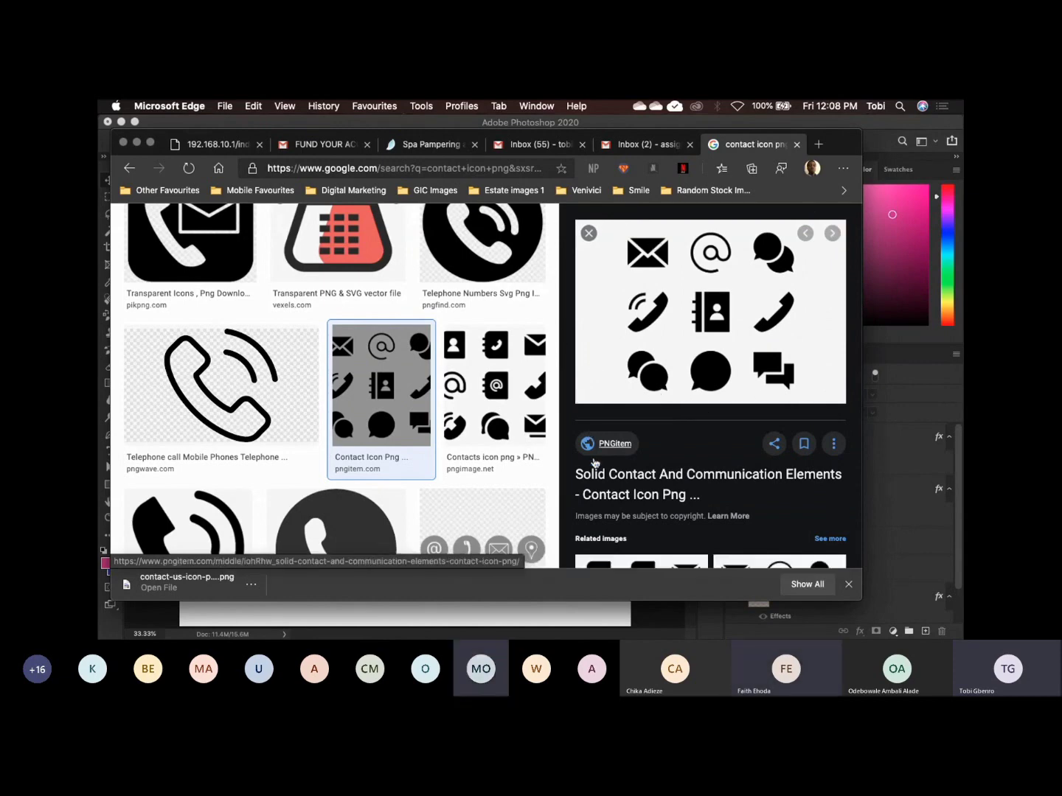
Open the PNGitem source page of the solid contact and communication icon set and switch to the Teams meeting window.
left_click(613, 481)
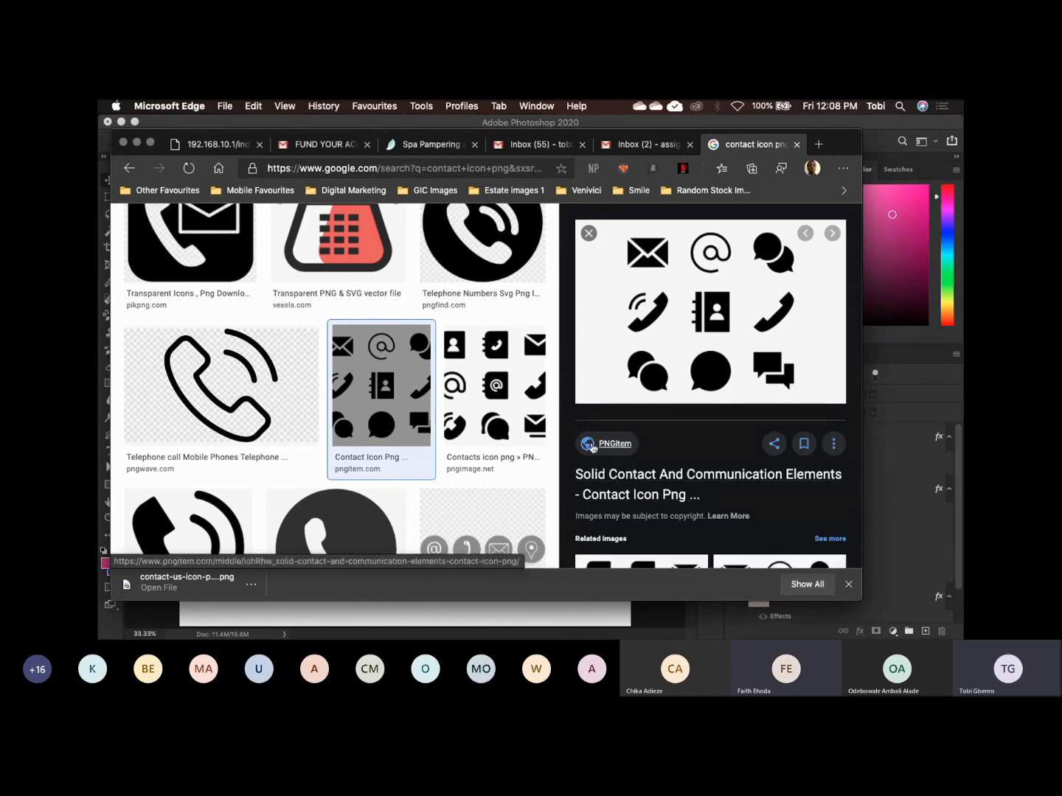
left_click(606, 445)
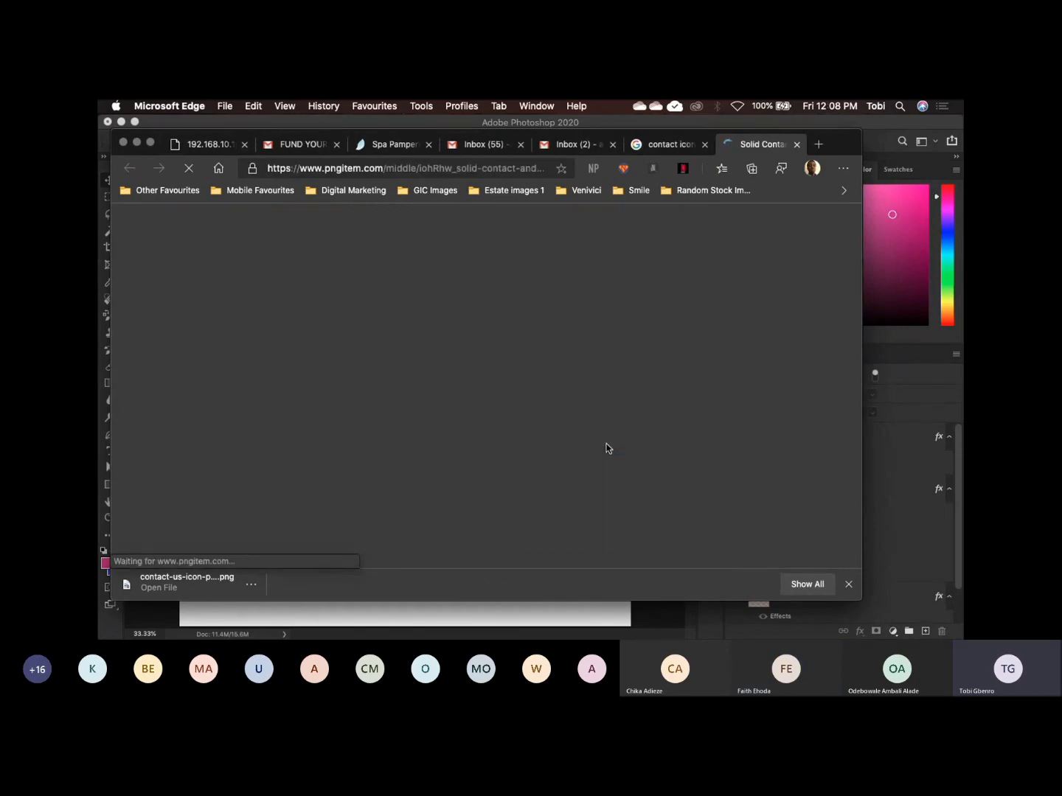
key("super+Tab")
key("ctrl+Up")
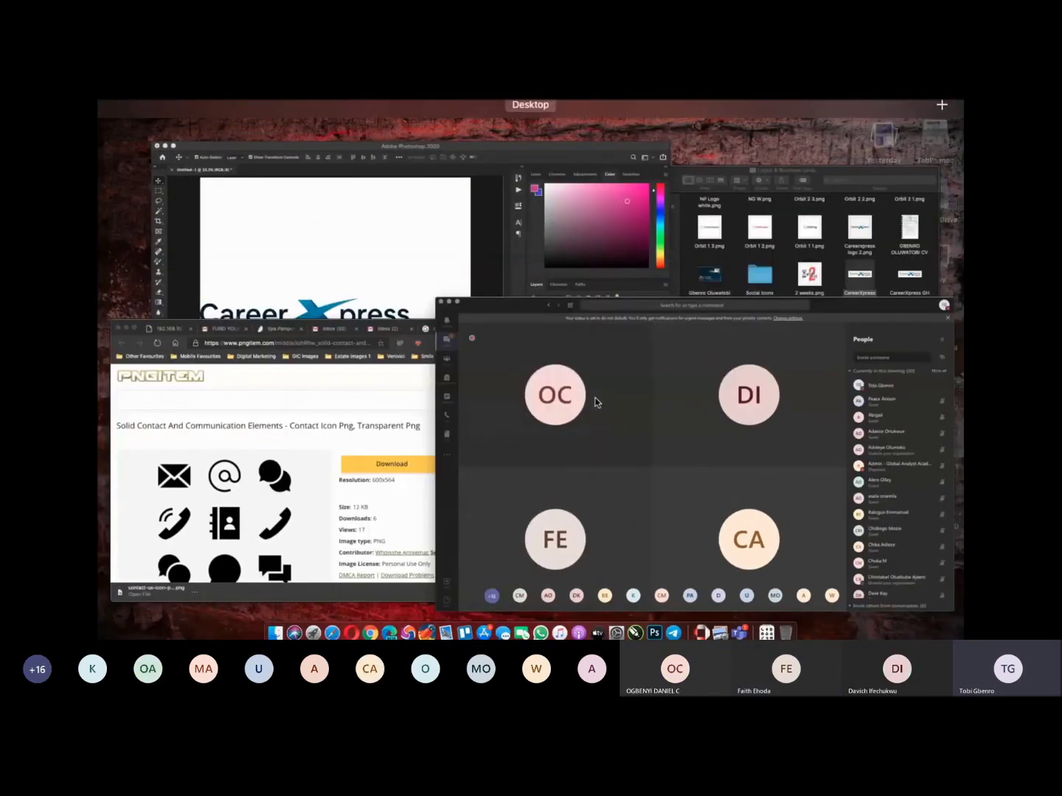
left_click(596, 402)
Return to Microsoft Edge and download the Solid Contact And Communication Elements image from the PNGitem page.
key("super+Tab")
scroll(521, 345, "down", 3)
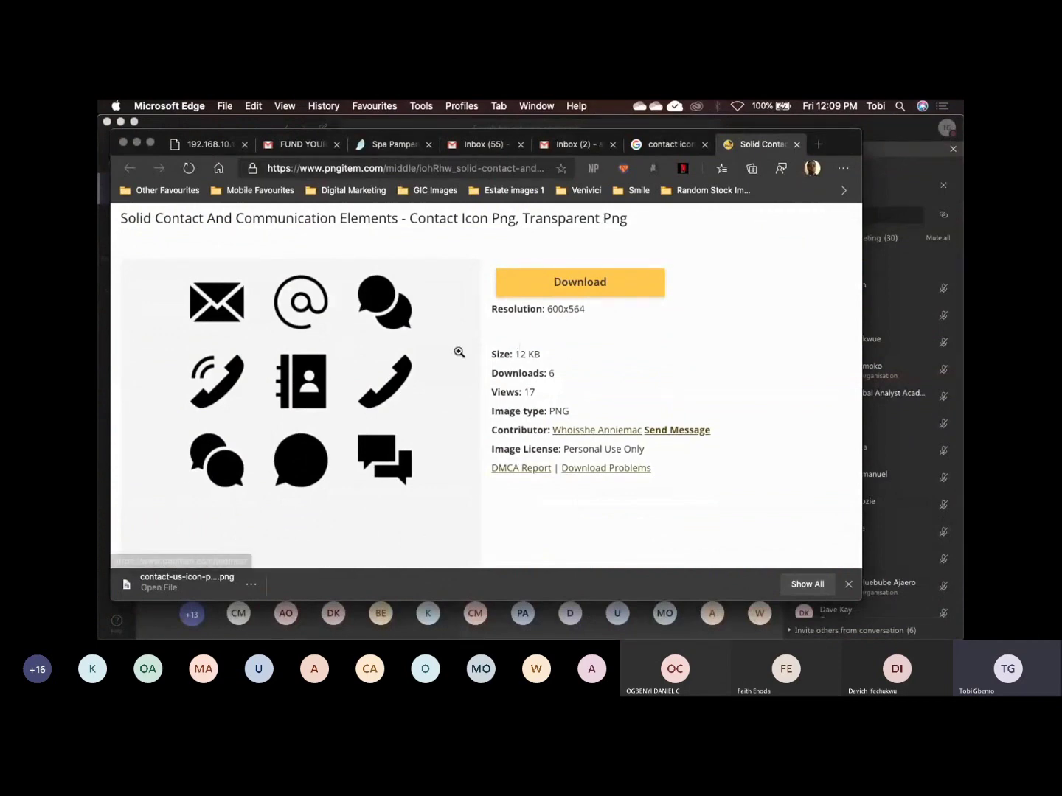
left_click(581, 295)
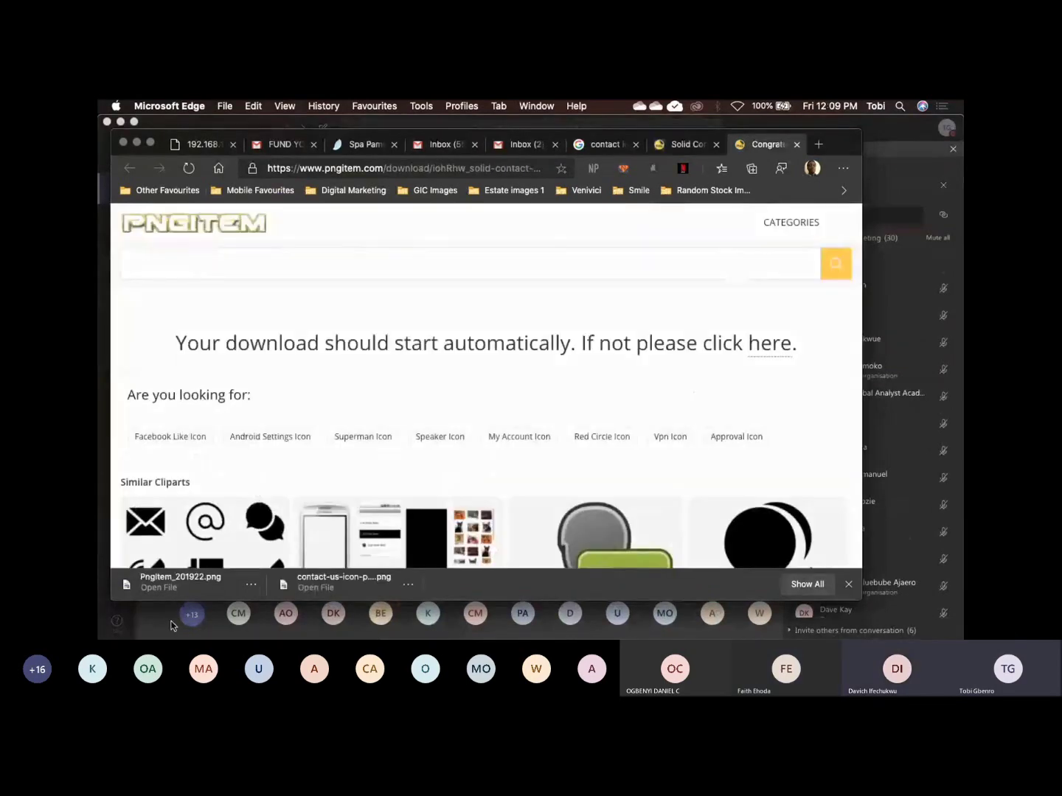
Switch to the Untitled-1 document with the CareerXpress logo in Photoshop.
key("ctrl+Up")
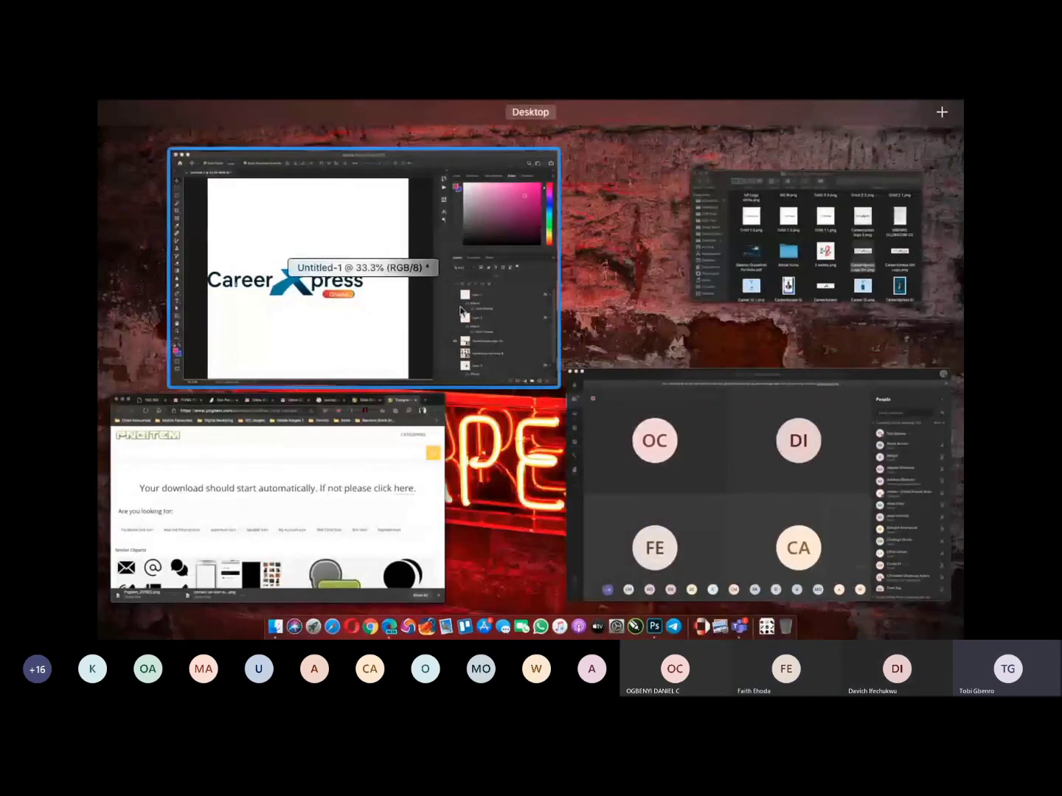
left_click(379, 268)
key("ctrl+Up")
left_click(846, 181)
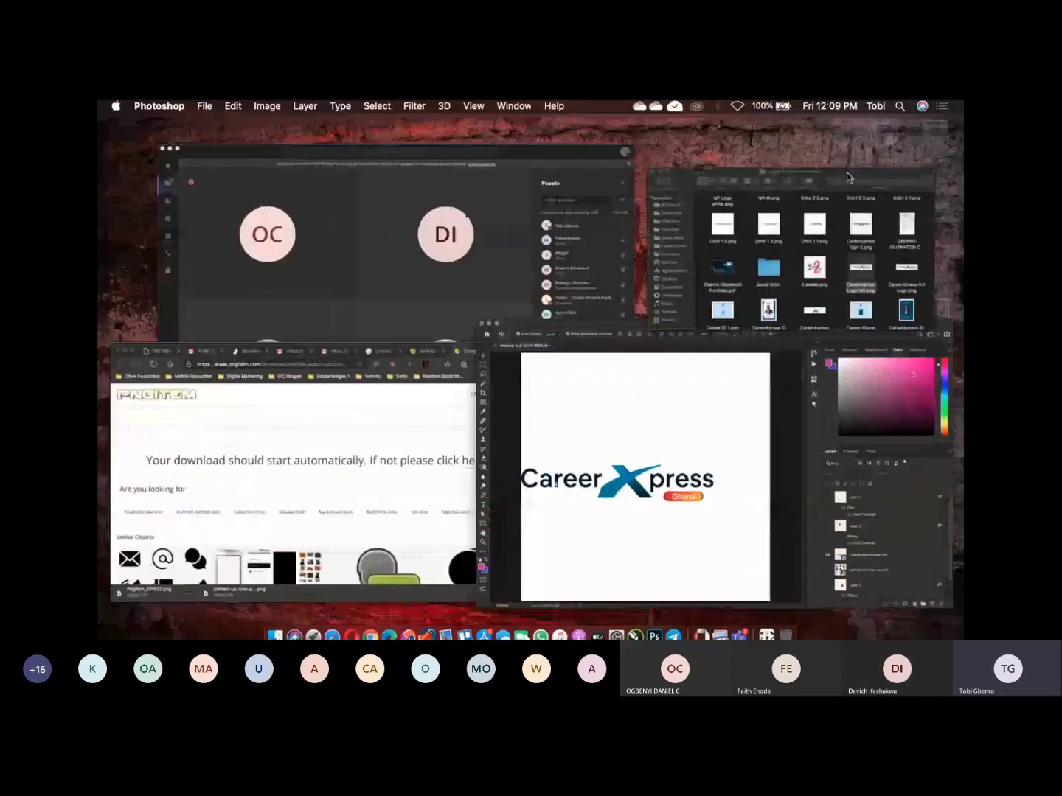
key("super+Tab")
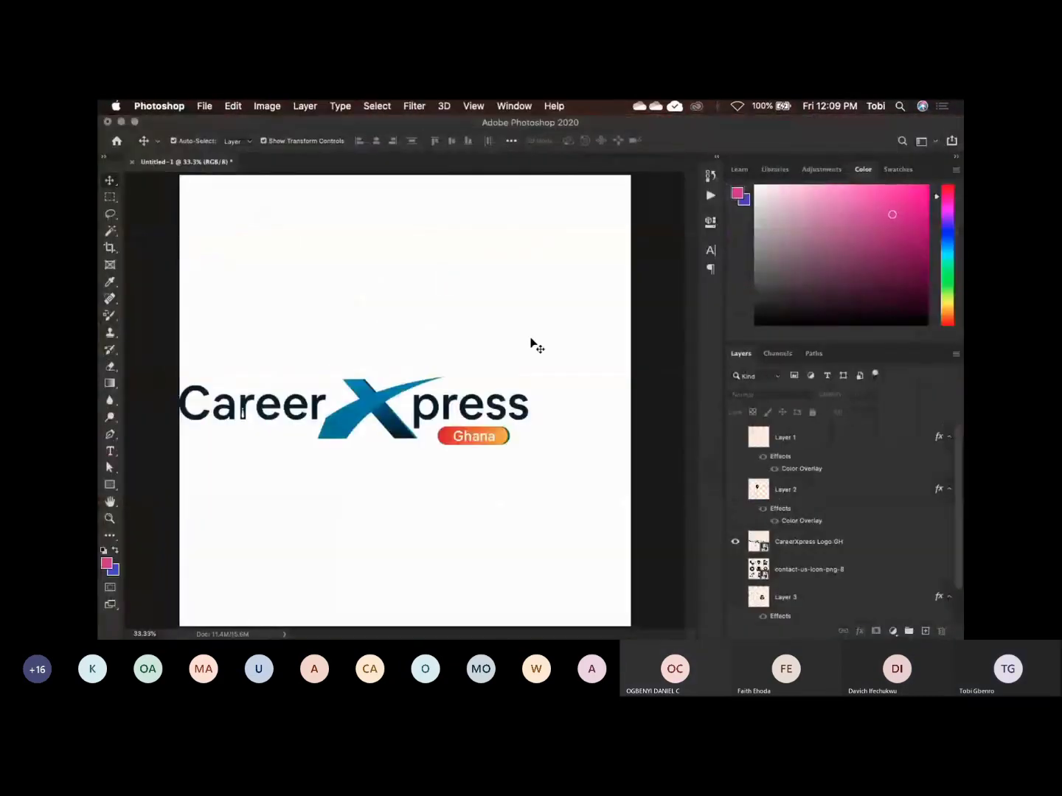
Switch back to the contact icon png image results in Microsoft Edge and reopen the solid icon set's PNGitem source page.
key("ctrl+Up")
key("ctrl+Up")
left_click(362, 473)
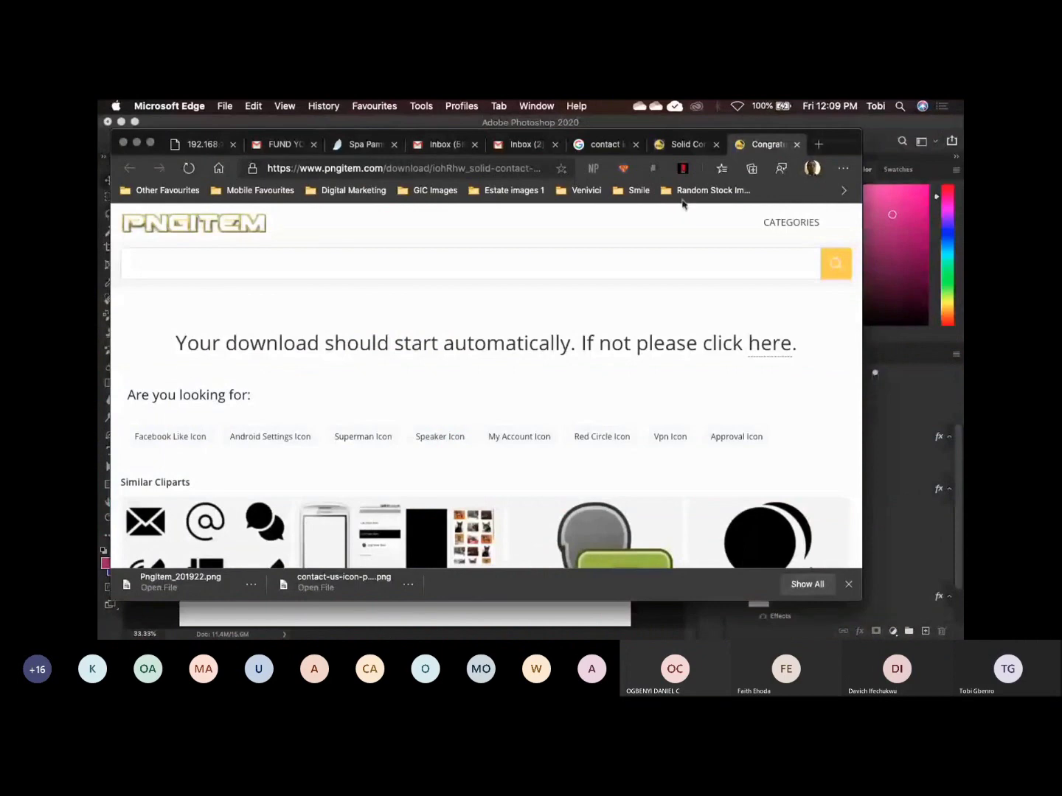
left_click(616, 146)
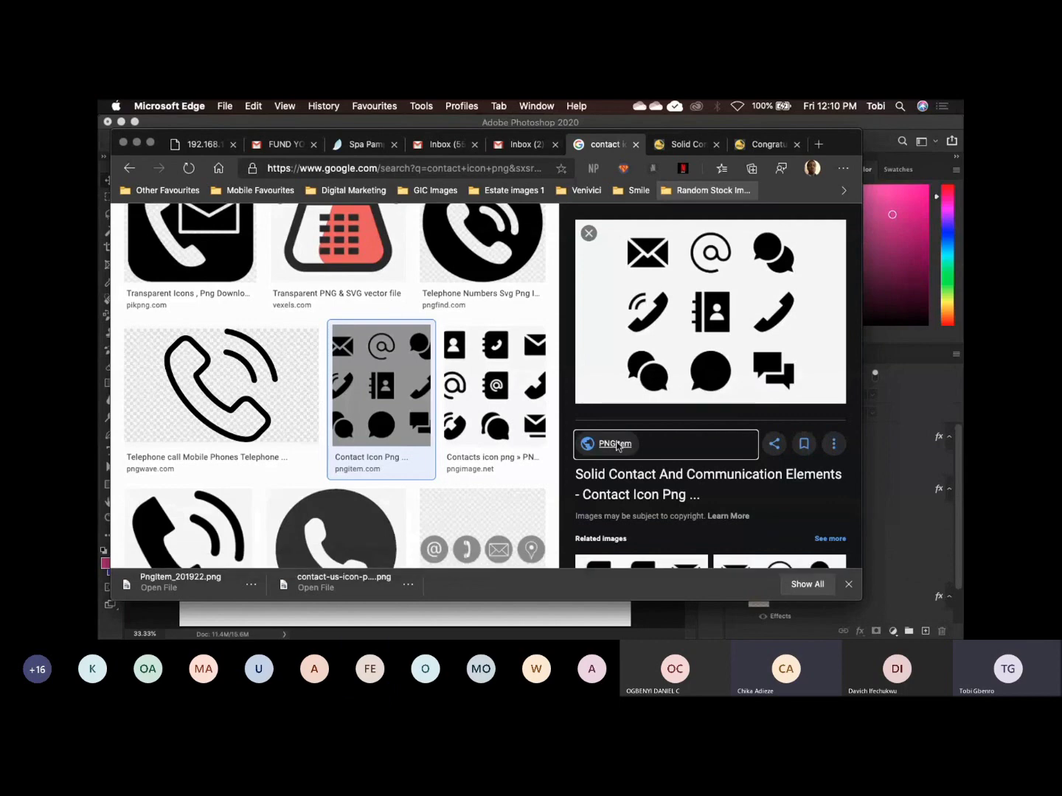
left_click(616, 445)
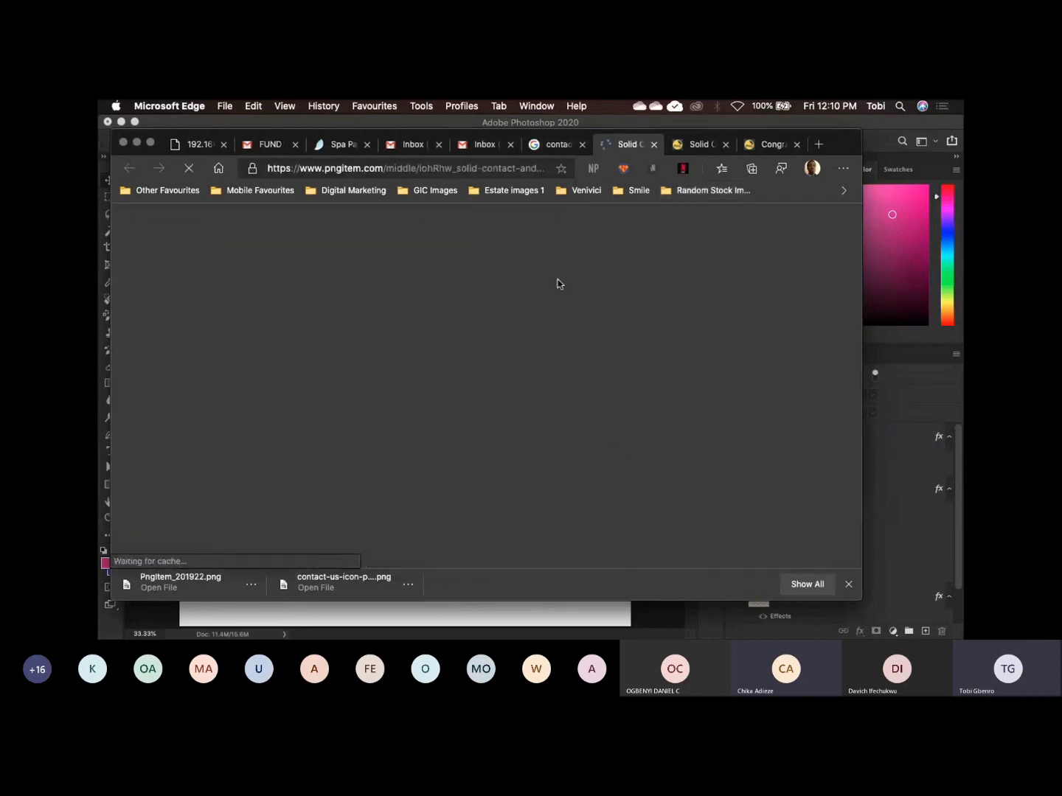